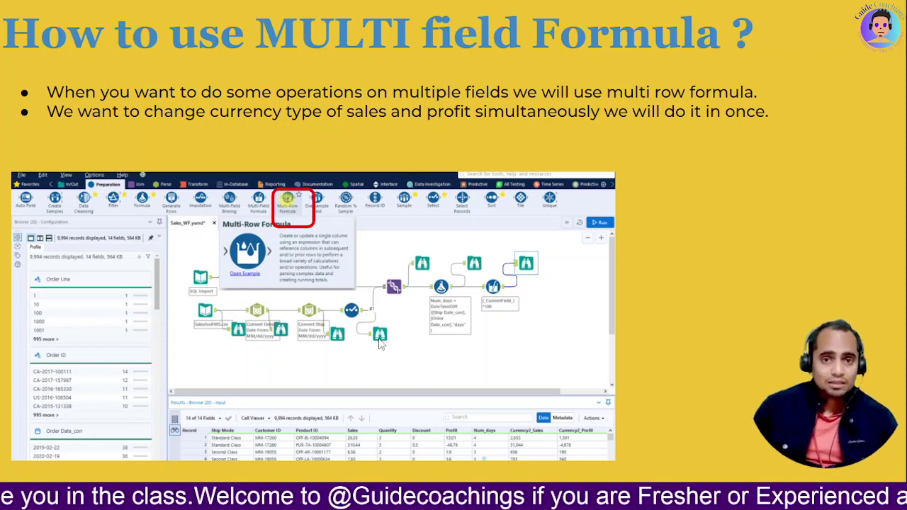
- Switch from the slide presentation to Alteryx Designer showing New Workflow3
key("alt+Tab")
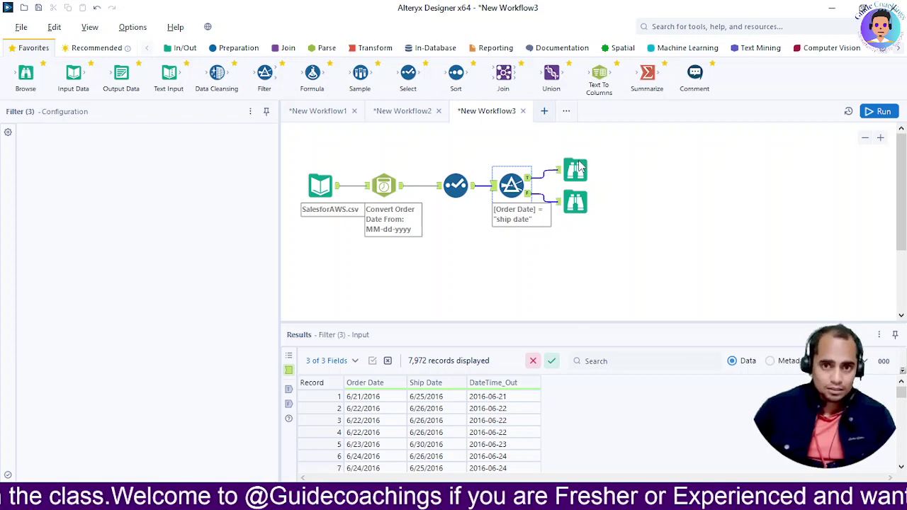
- Start a new workflow with an Input Data tool reading SalesforAWS.csv from recent connections
left_click(545, 112)
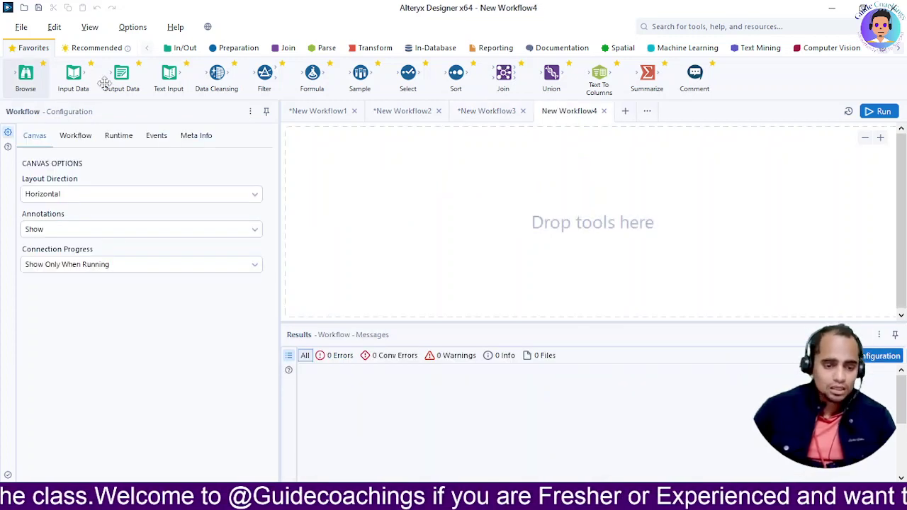
left_click_drag(72, 74, 320, 198)
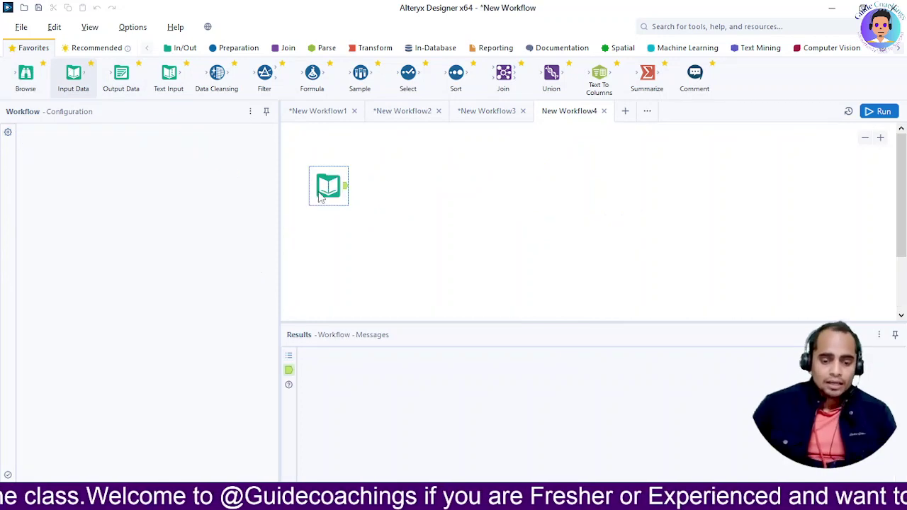
left_click(106, 161)
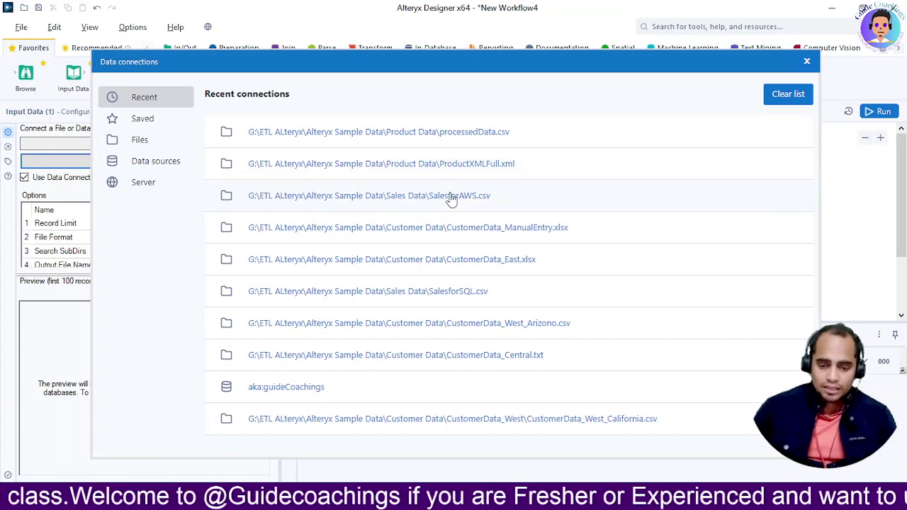
left_click(451, 199)
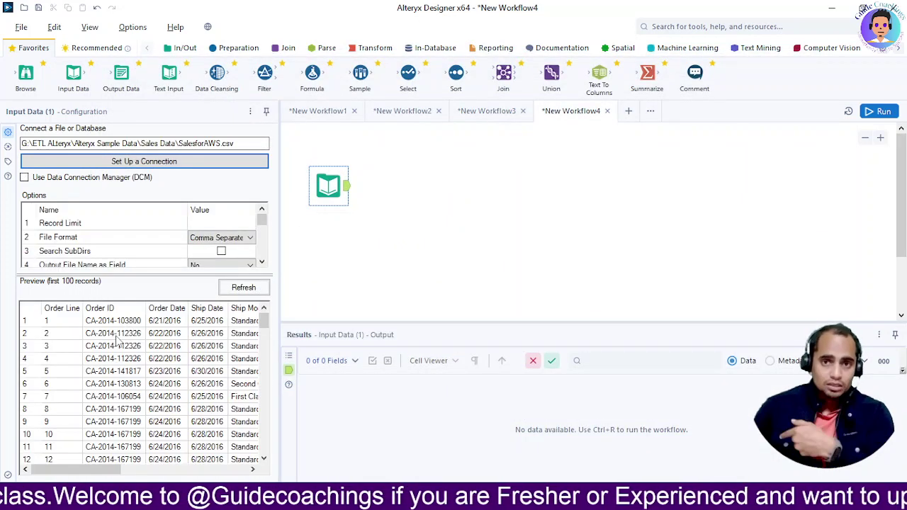
- Inspect the SalesforAWS.csv preview records, including OFF-LA-10003223, then show the Preparation tools
left_click_drag(54, 470, 164, 482)
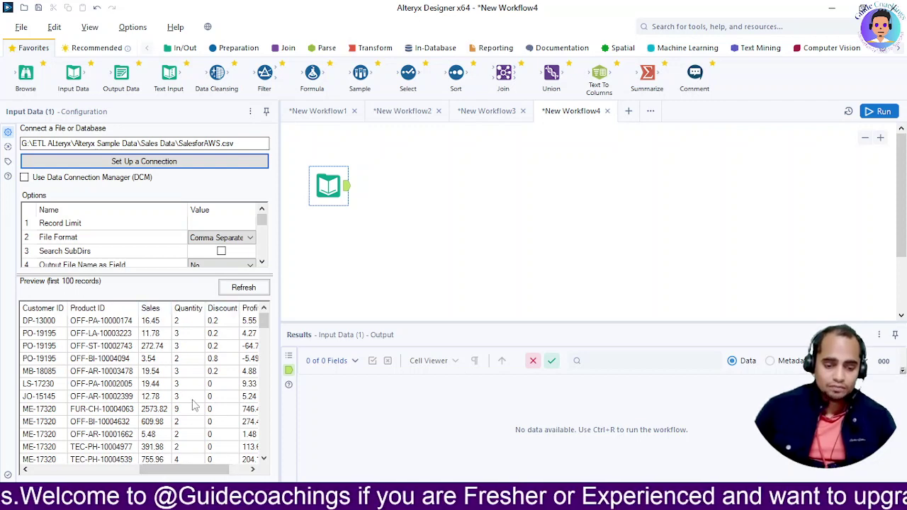
left_click(151, 322)
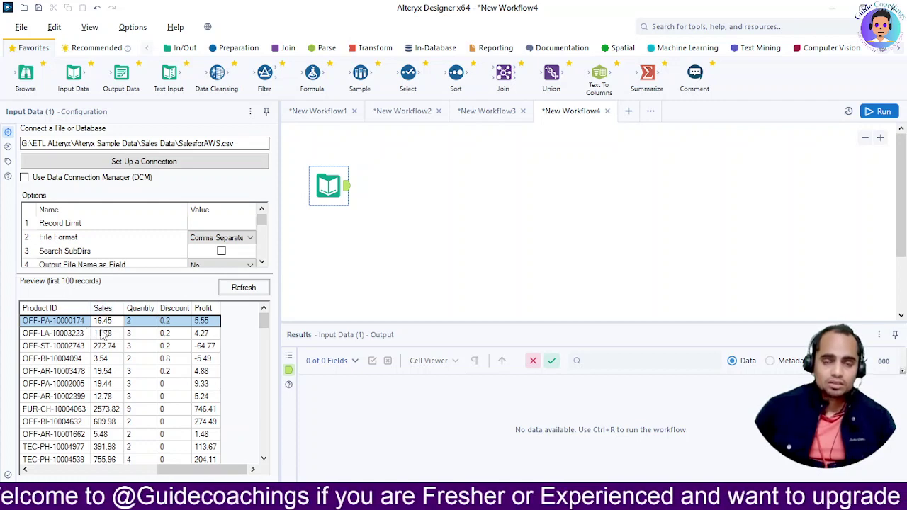
left_click(103, 333)
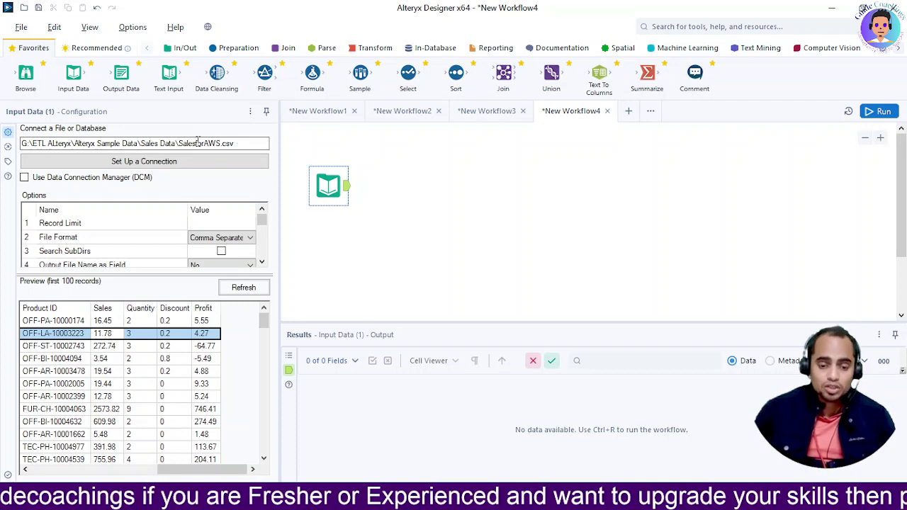
left_click(240, 48)
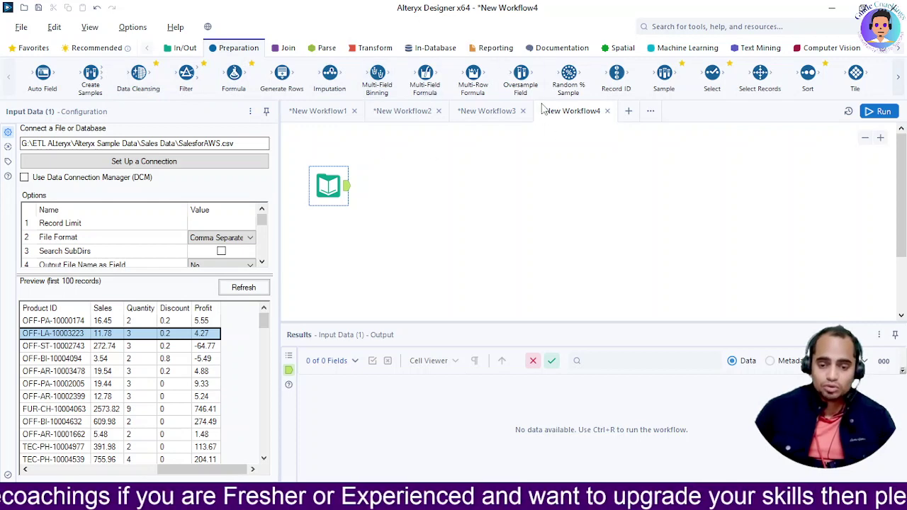
- Add a Sample tool after the input and insert a Select tool on the connector before it
left_click_drag(670, 78, 396, 183)
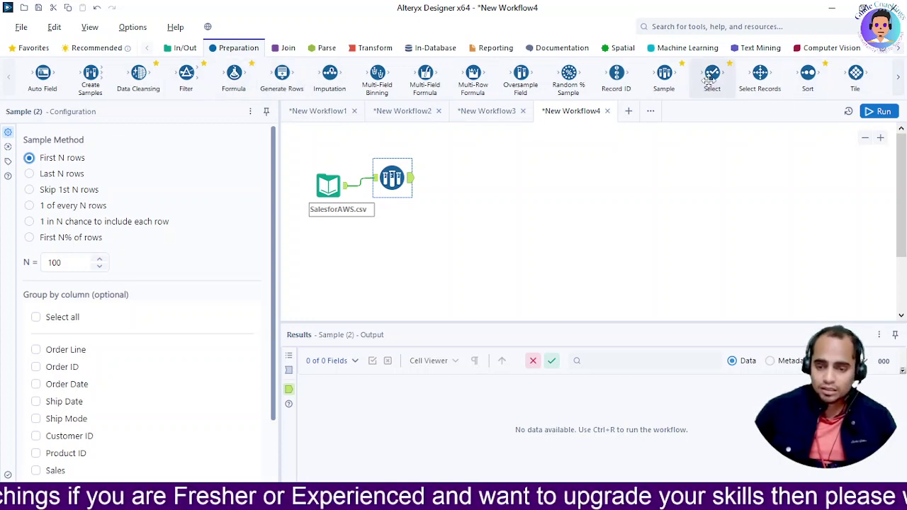
left_click_drag(392, 178, 496, 186)
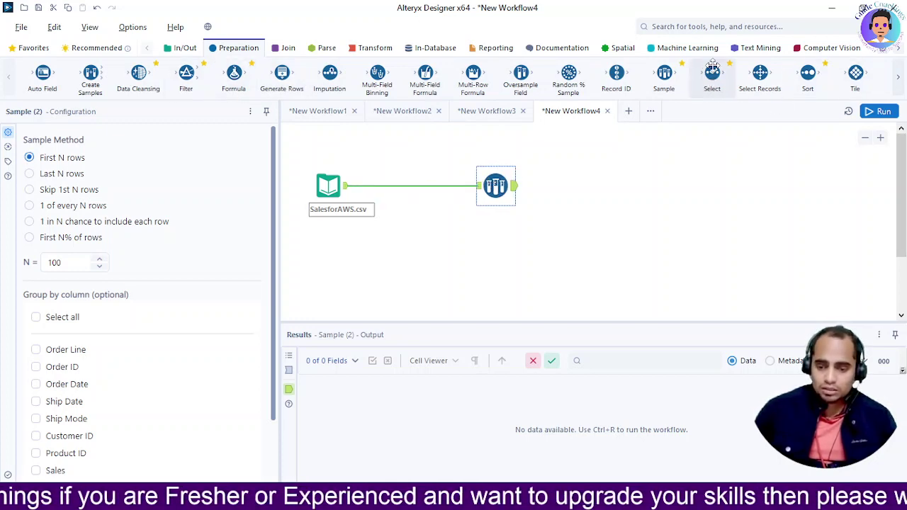
left_click_drag(712, 76, 458, 203)
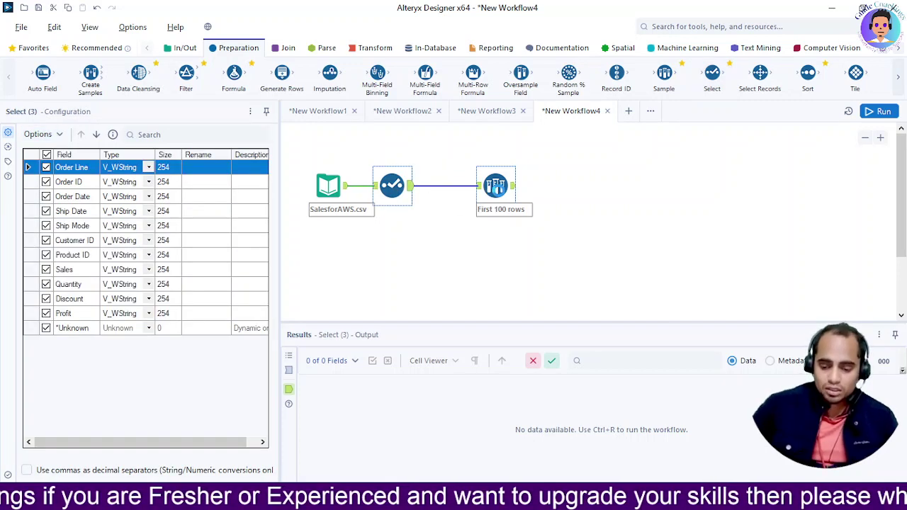
left_click(497, 190)
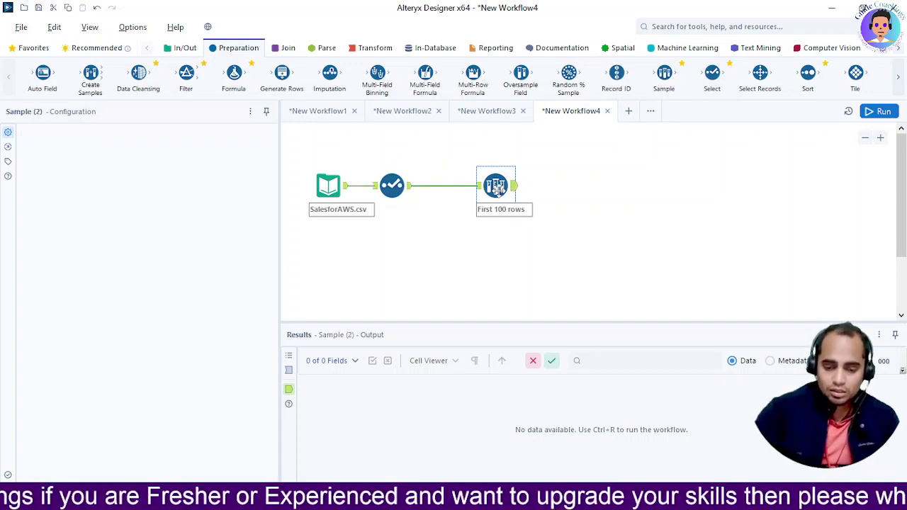
left_click(387, 188)
- Delete the Sample tool and keep only the Sales and Profit fields in Select
key("Delete")
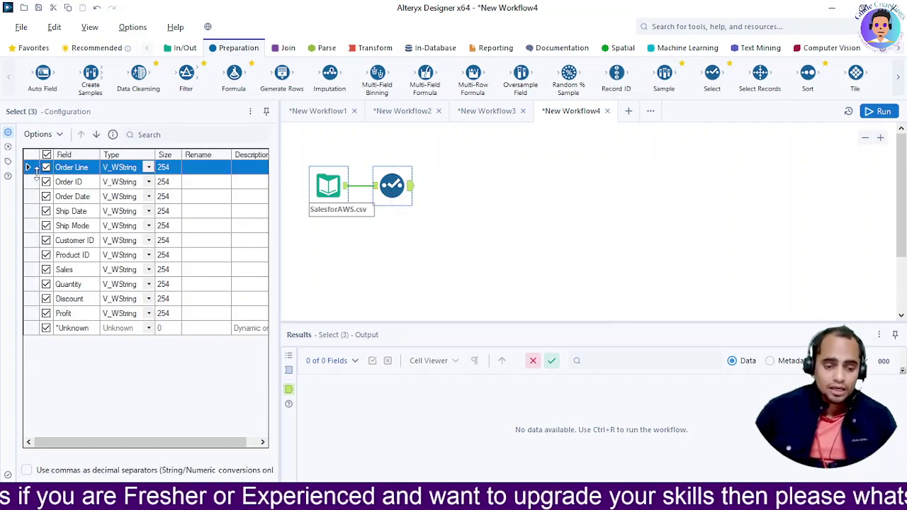
left_click(46, 155)
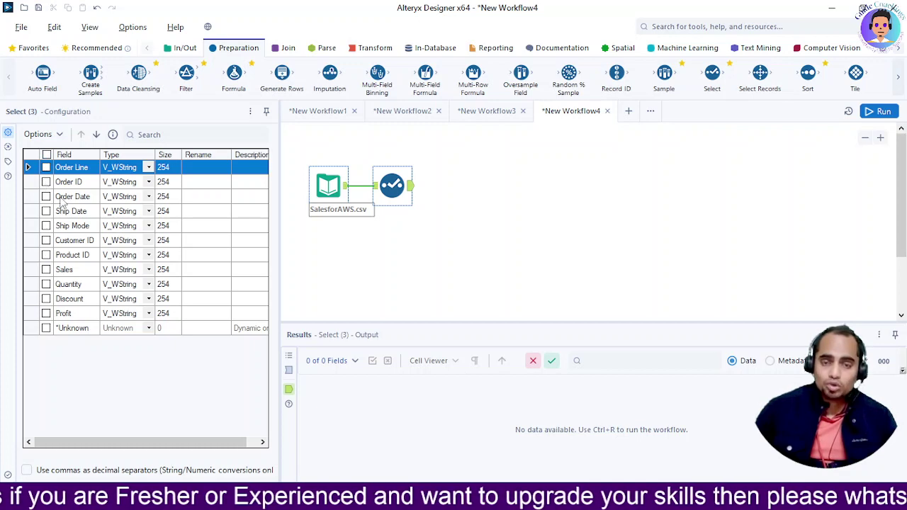
left_click(45, 283)
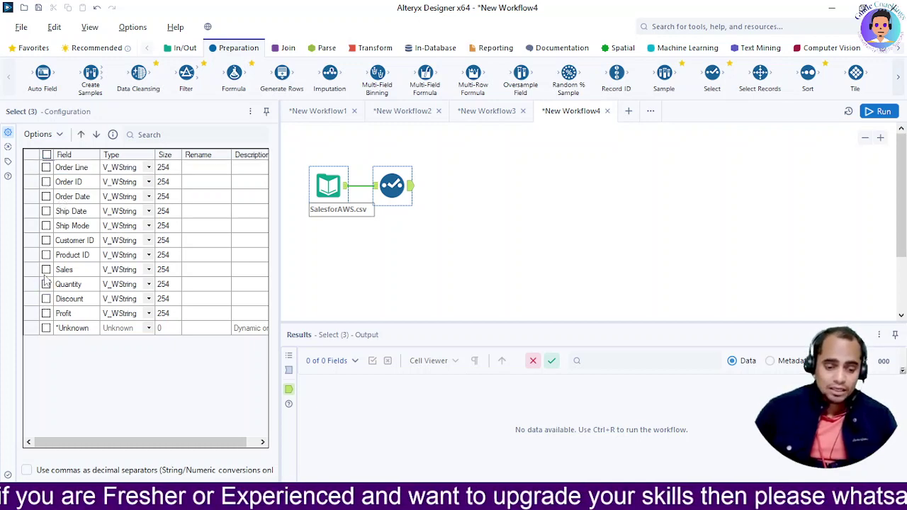
left_click(47, 314)
left_click(46, 270)
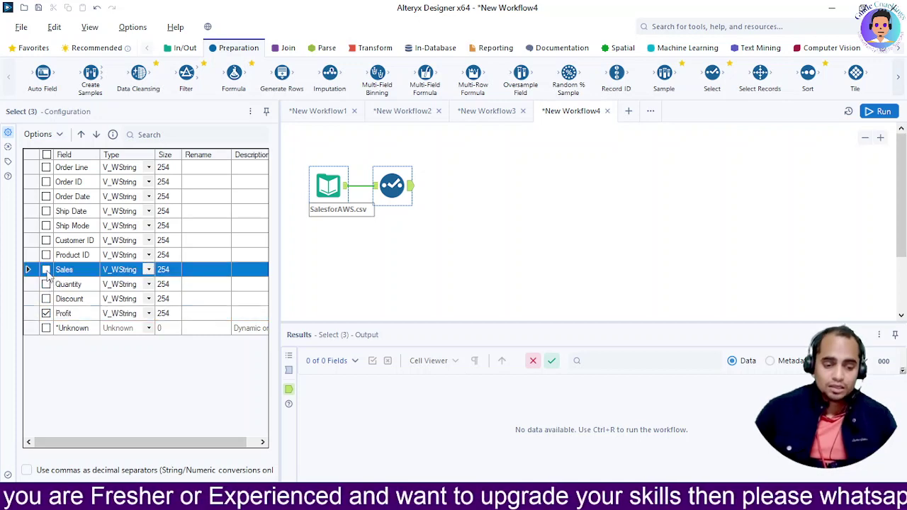
- Change the Sales and Profit data types to Double
left_click(148, 273)
left_click(148, 271)
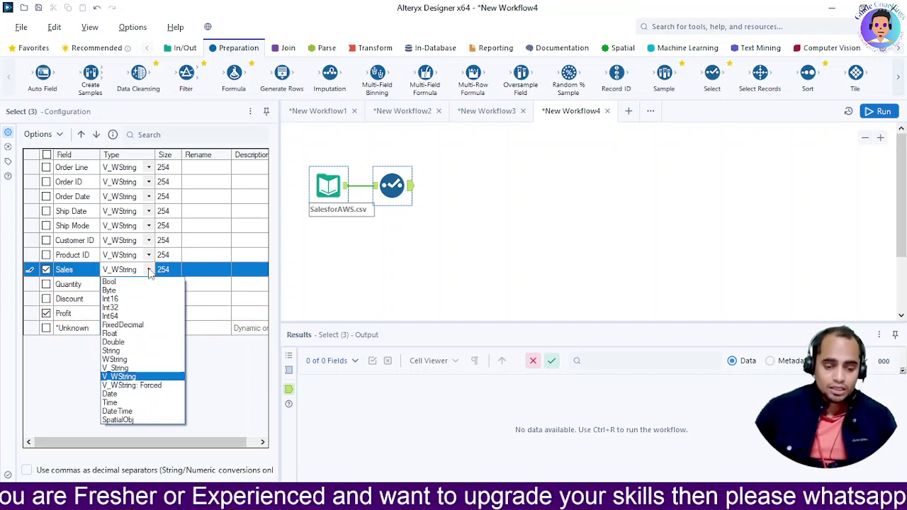
left_click(114, 342)
left_click(150, 302)
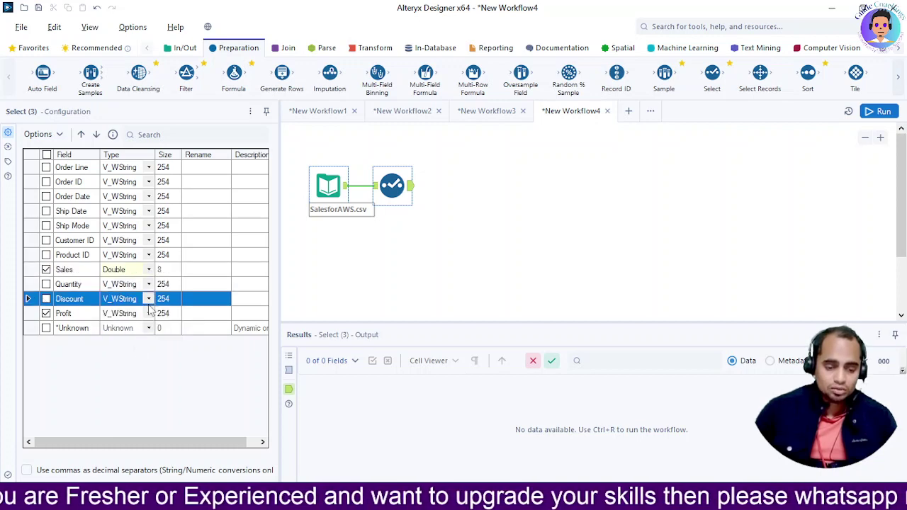
left_click(147, 316)
left_click(148, 314)
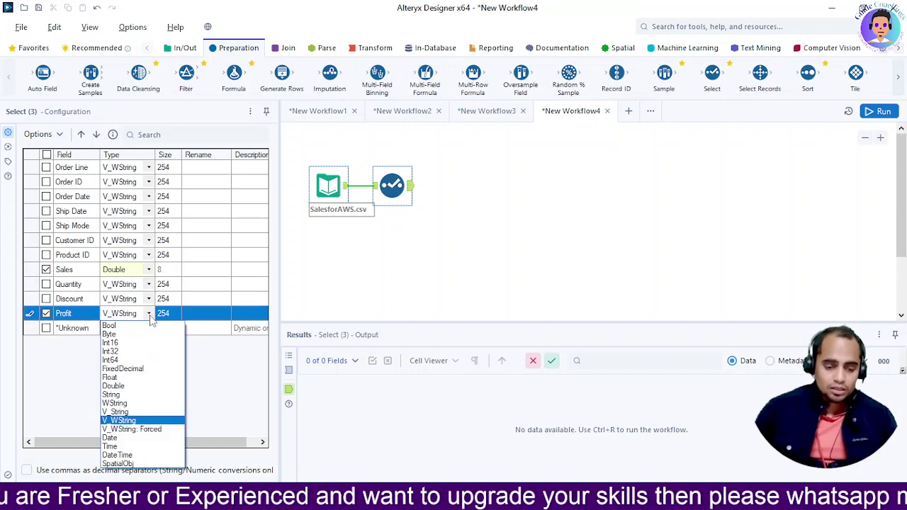
left_click(142, 386)
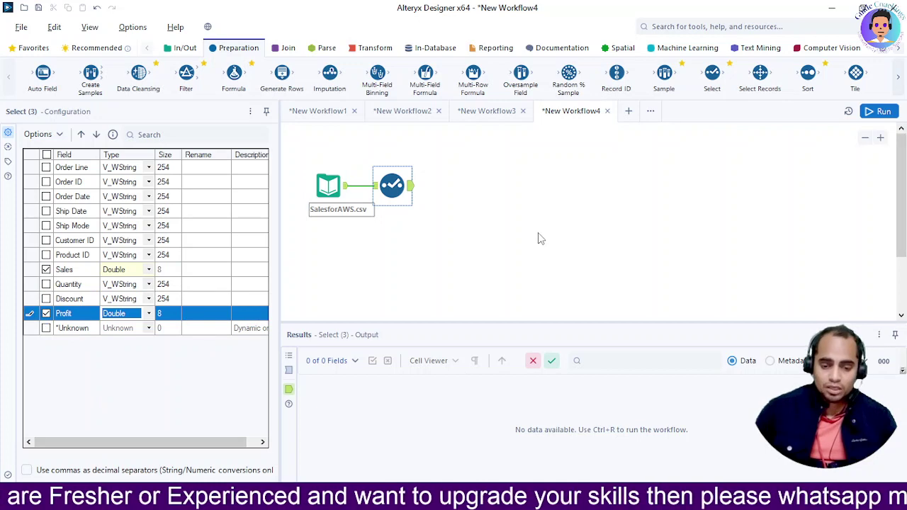
left_click(435, 231)
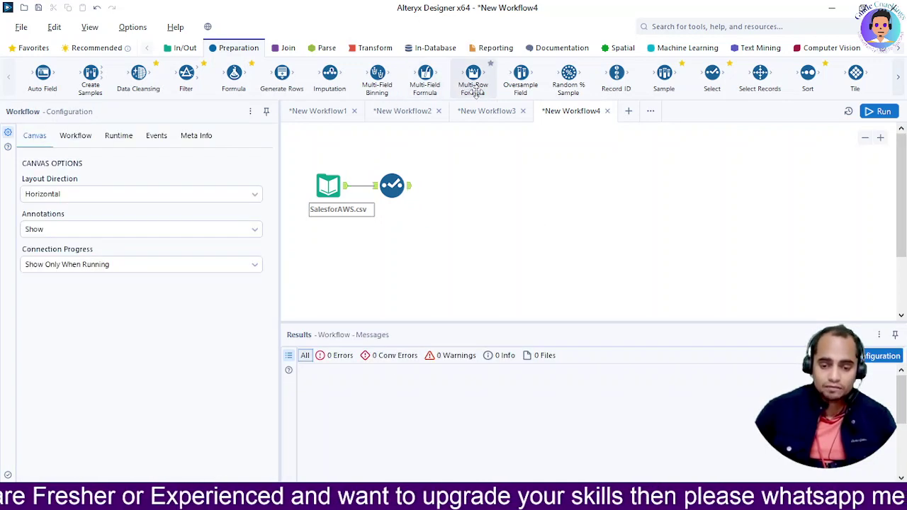
- Add a Multi-Field Formula after Select, filtered to Numeric, applied to Sales and Profit
left_click_drag(425, 76, 455, 181)
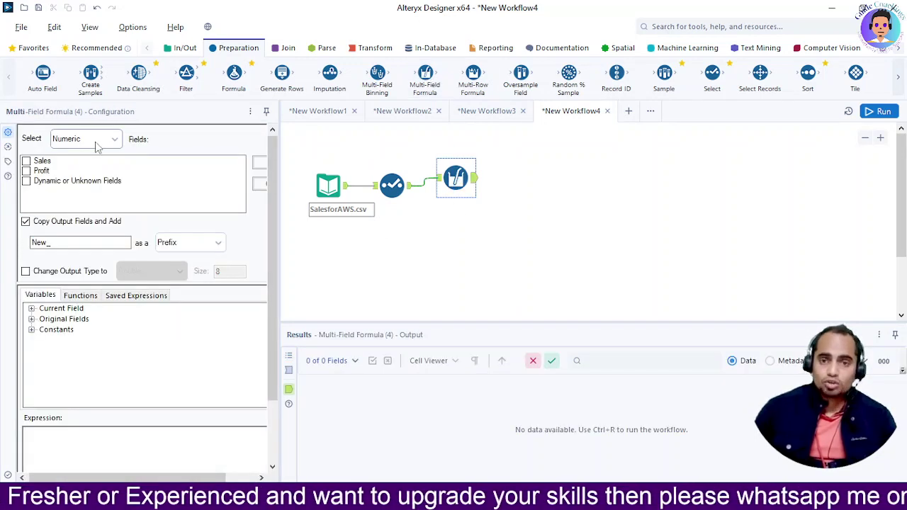
left_click(98, 142)
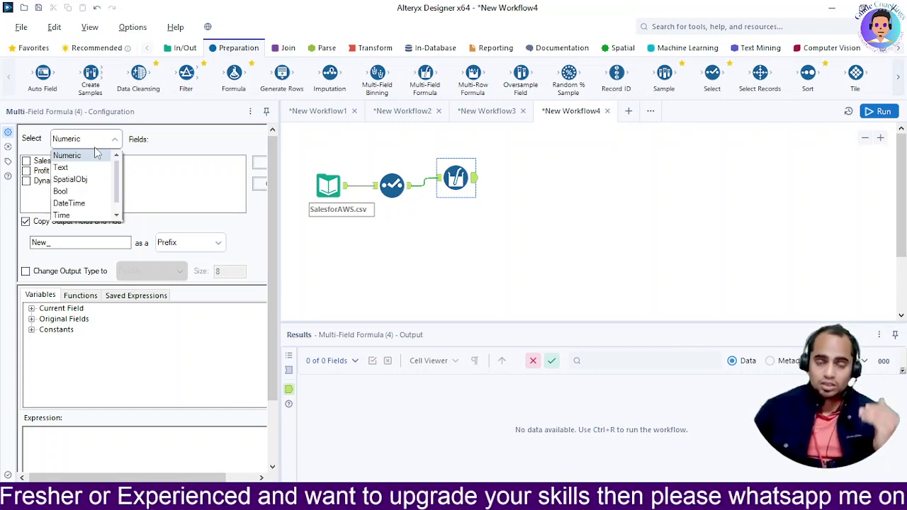
scroll(86, 182, "down", 1)
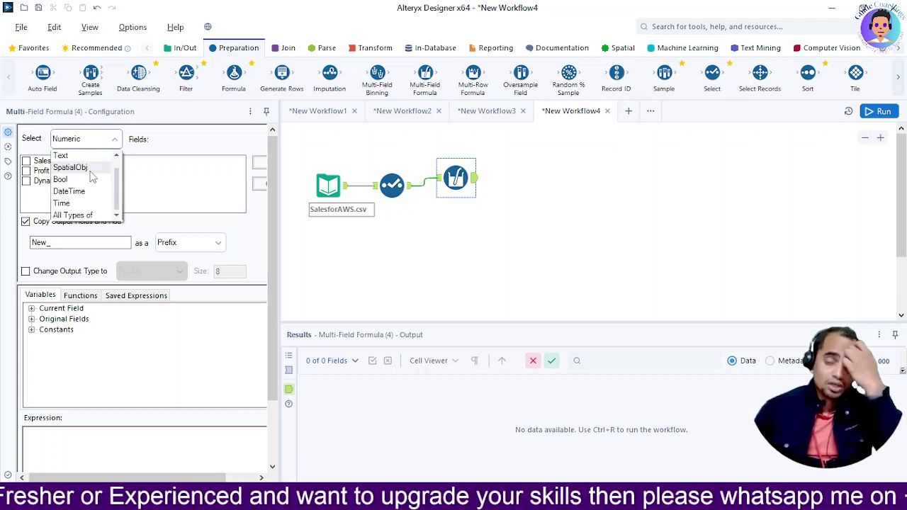
left_click(103, 146)
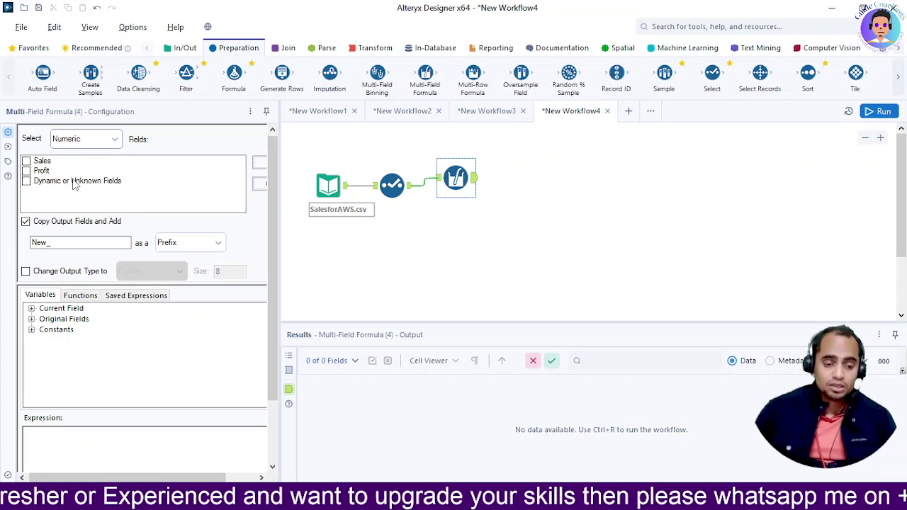
left_click(26, 161)
left_click(29, 172)
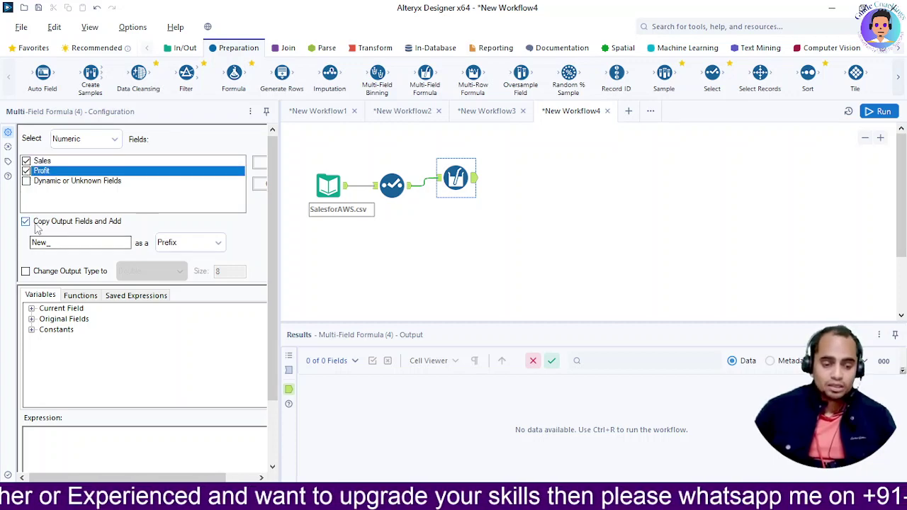
- Output new fields with the 'New_' prefix and change their output type to Double
left_click(73, 246)
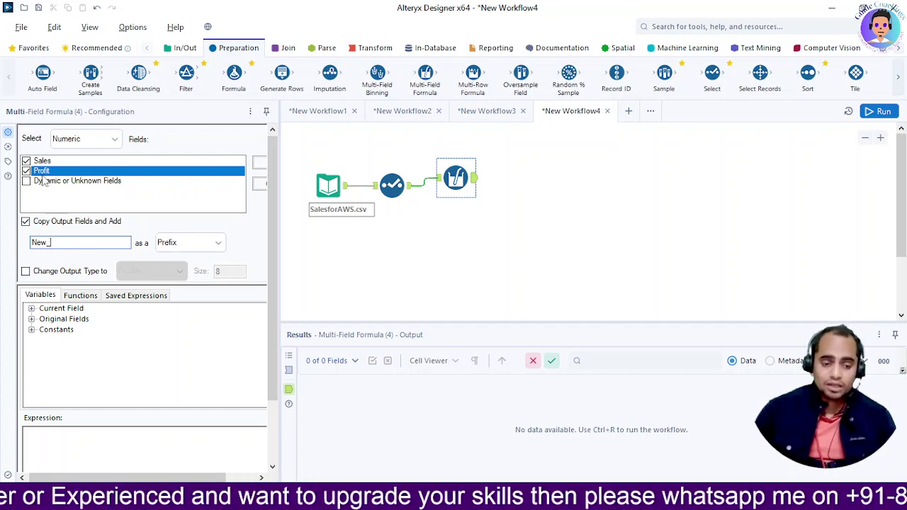
left_click(183, 248)
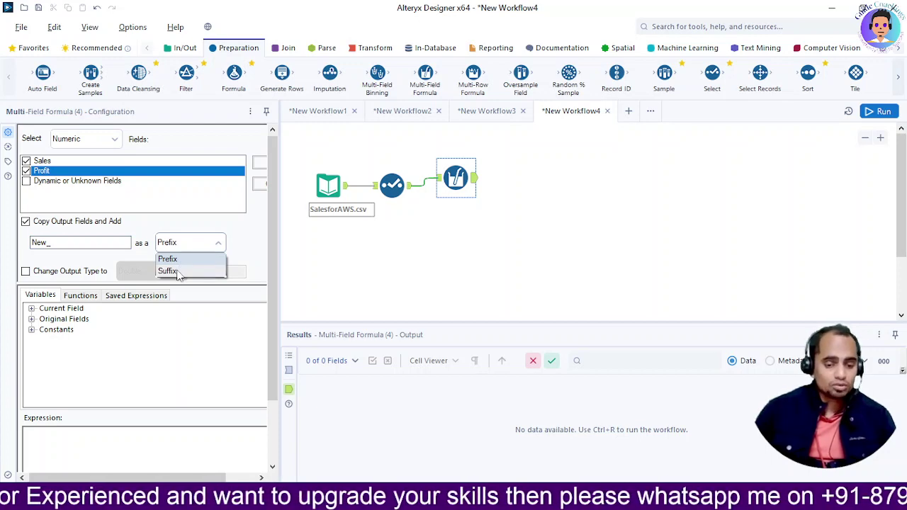
left_click(58, 272)
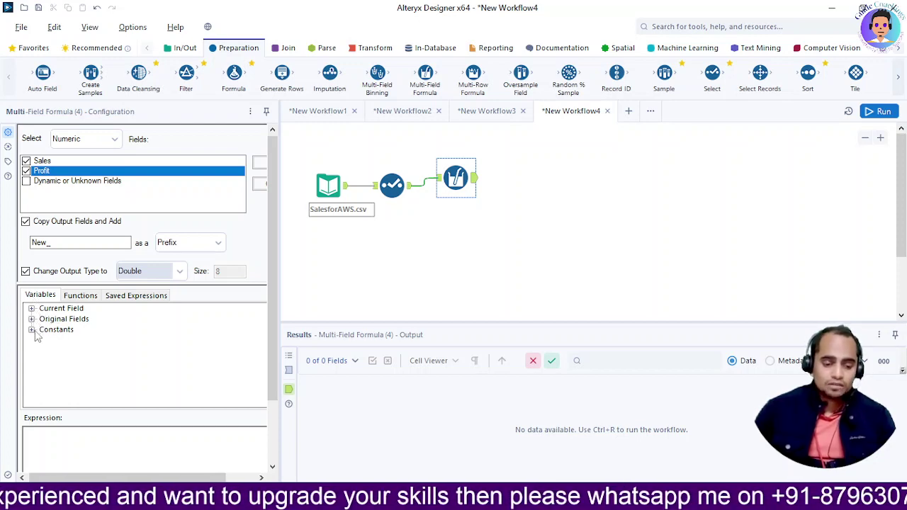
- Expand the Current Field variables, browse the function categories, and return to Variables
left_click(32, 309)
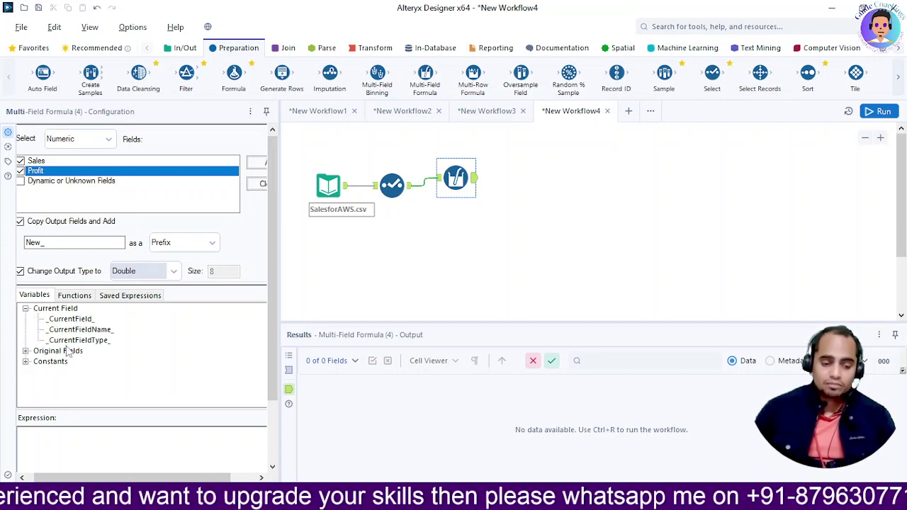
left_click(72, 303)
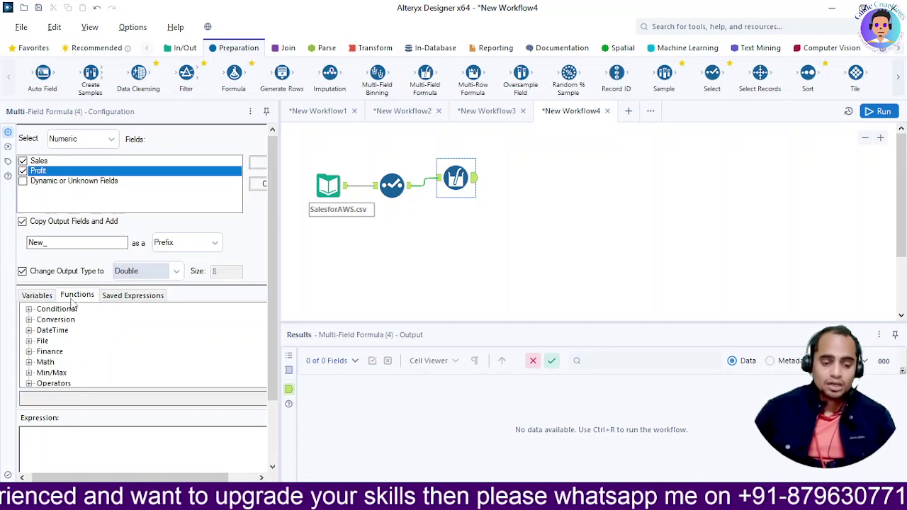
scroll(71, 344, "down", 2)
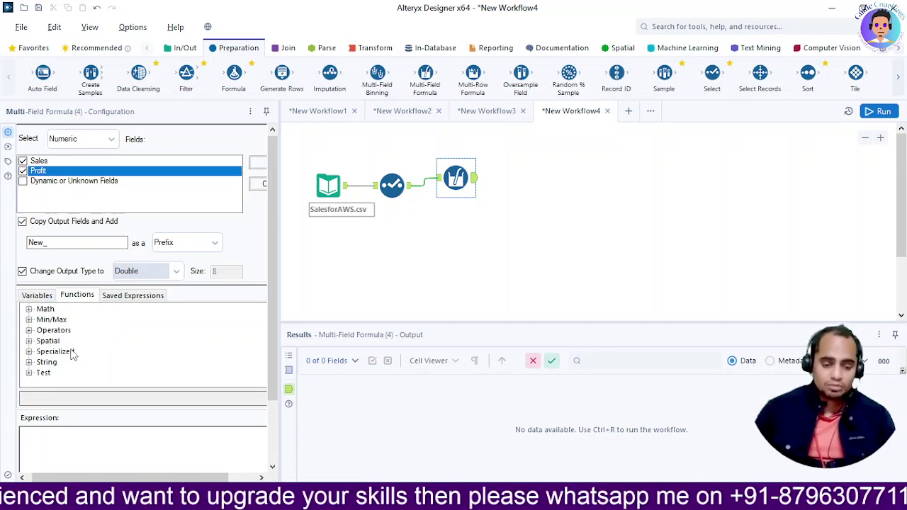
scroll(69, 351, "up", 2)
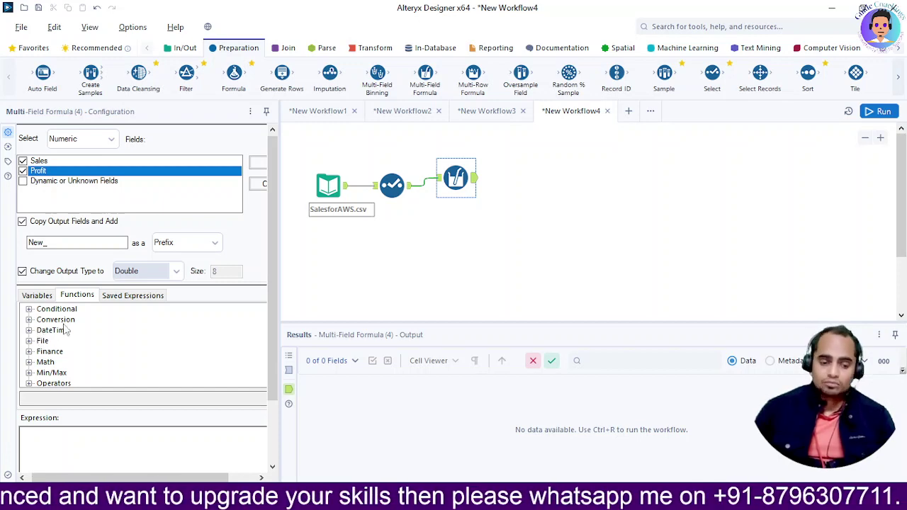
left_click(37, 296)
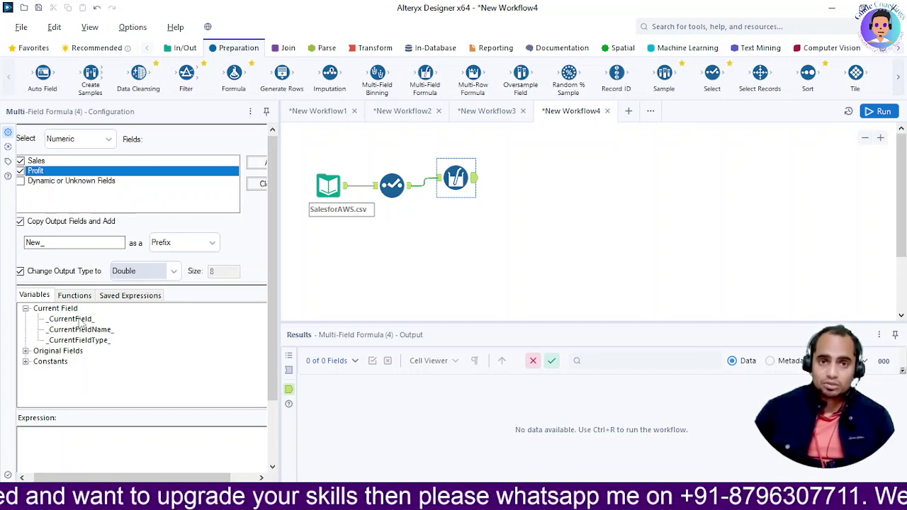
- Build the expression [_CurrentField_]*90 in the Multi-Field Formula
double_click(80, 321)
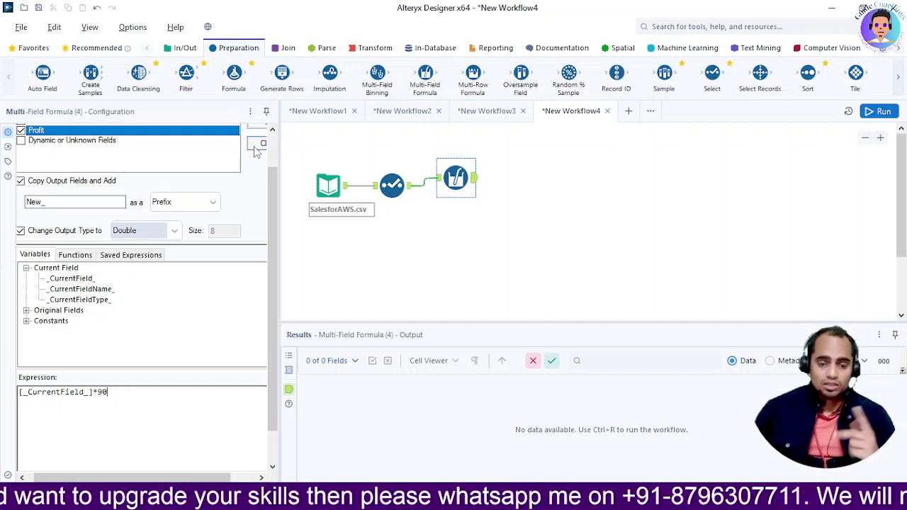
left_click_drag(274, 174, 279, 146)
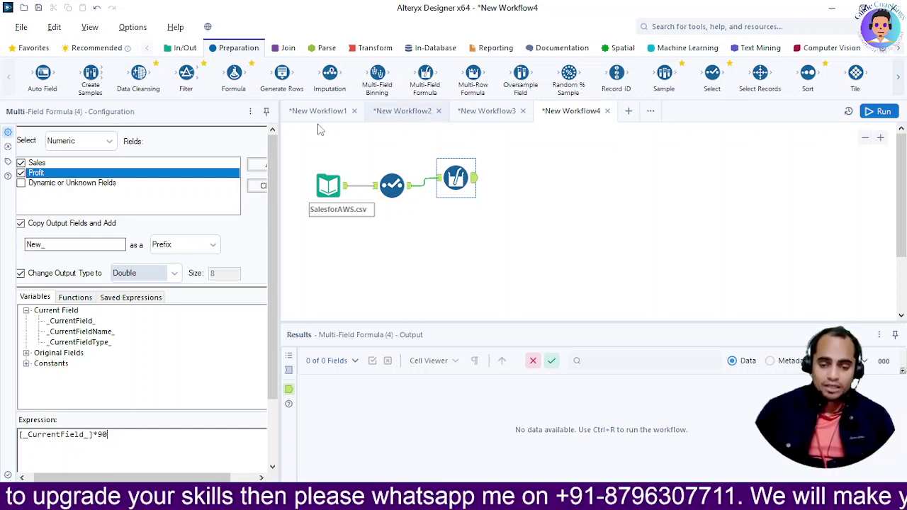
- Add a Browse tool after the Multi-Field Formula and run the workflow, yielding 7,972 records
left_click(29, 48)
left_click_drag(25, 74, 527, 178)
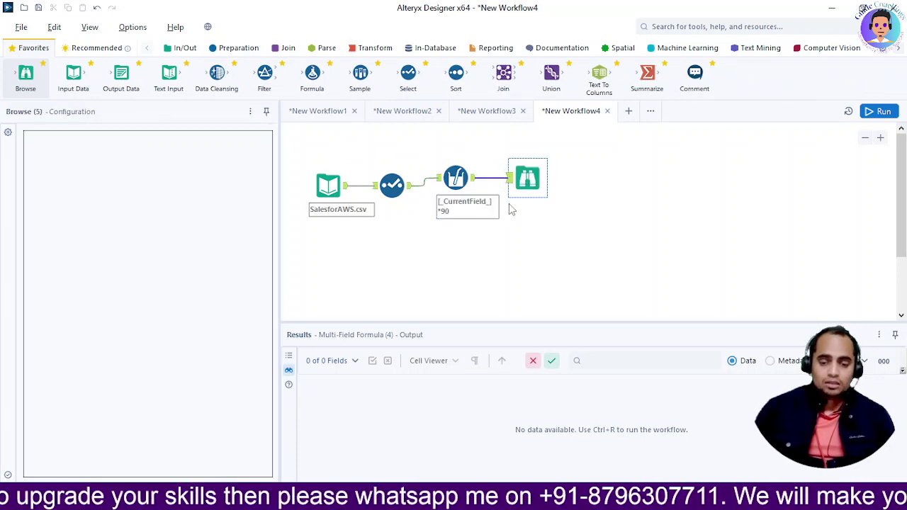
left_click(879, 112)
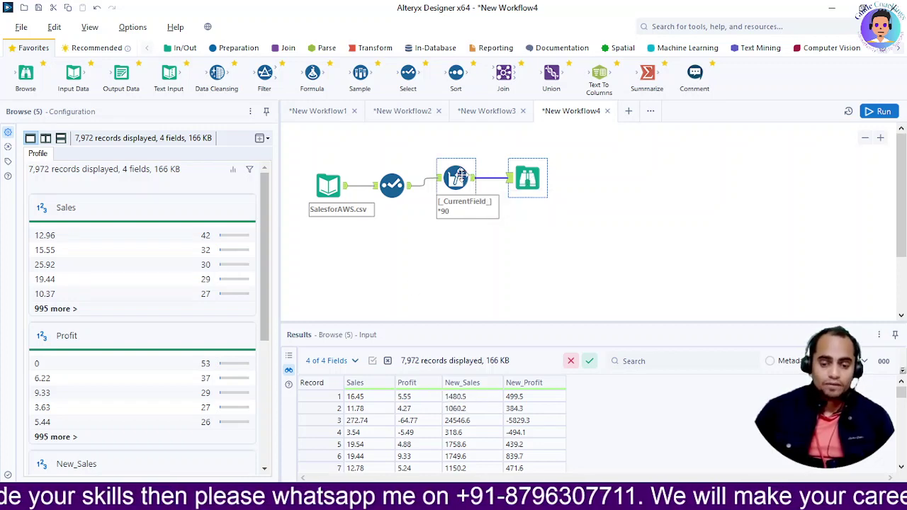
left_click(457, 179)
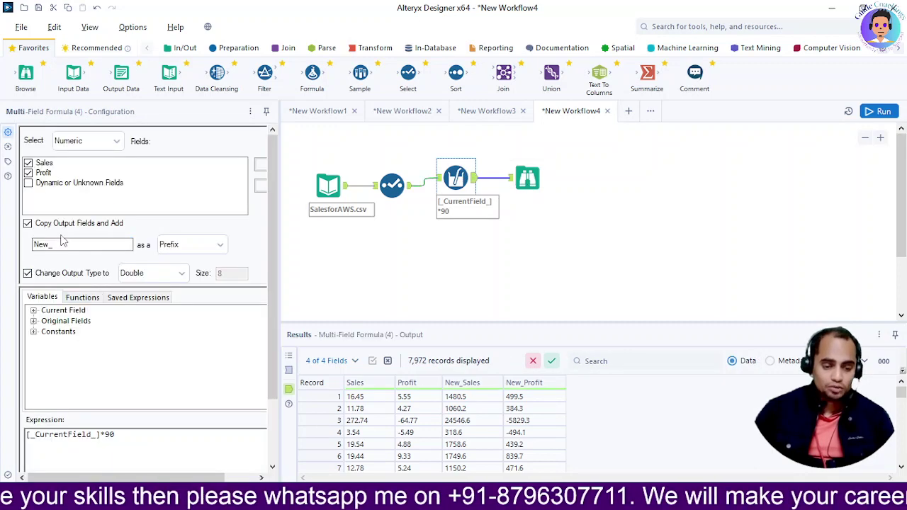
- Change the multiplier to *10, rerun the workflow, and add an unconnected Formula tool
left_click(122, 434)
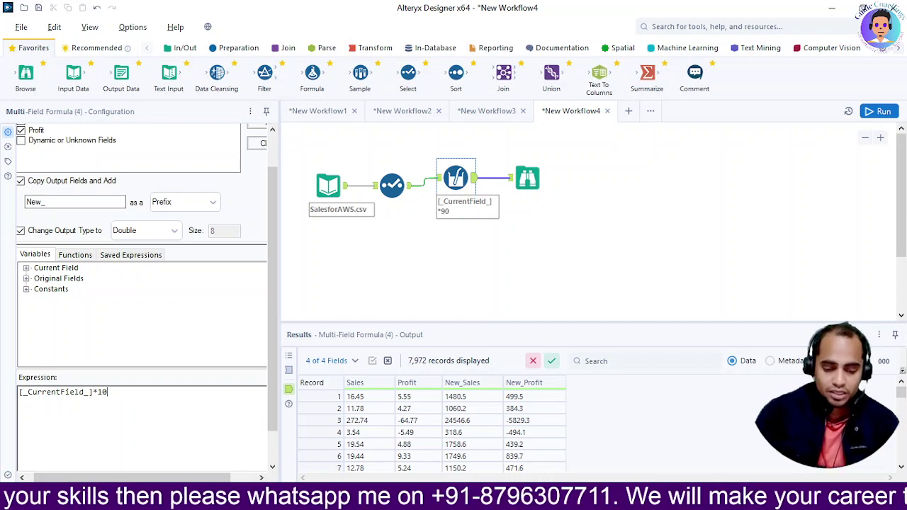
left_click(527, 178)
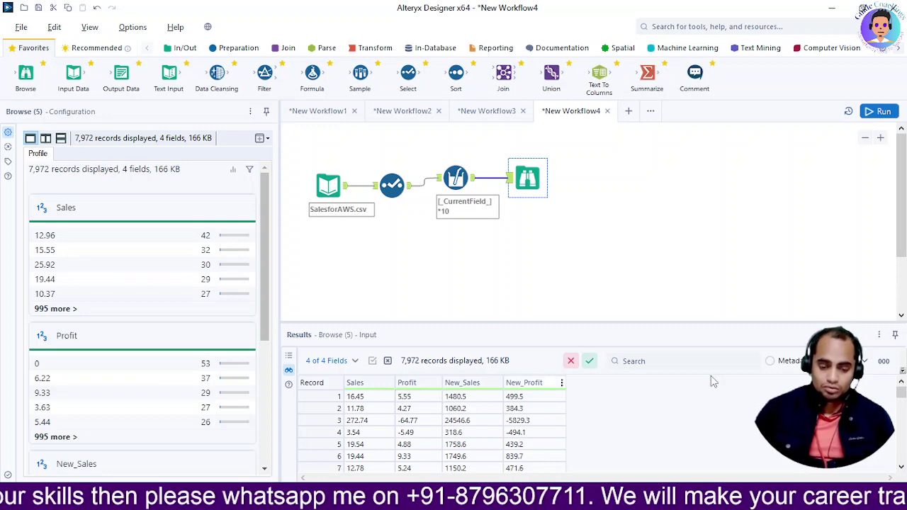
left_click(879, 111)
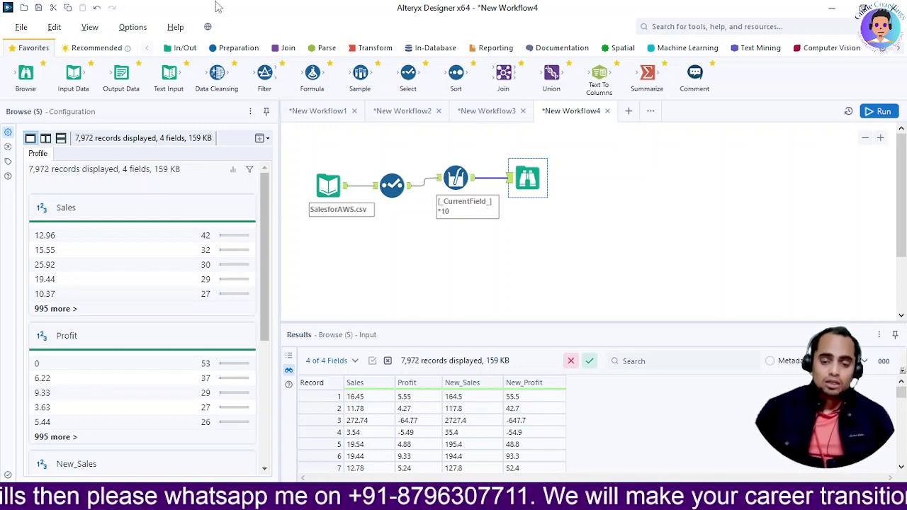
left_click_drag(311, 73, 408, 264)
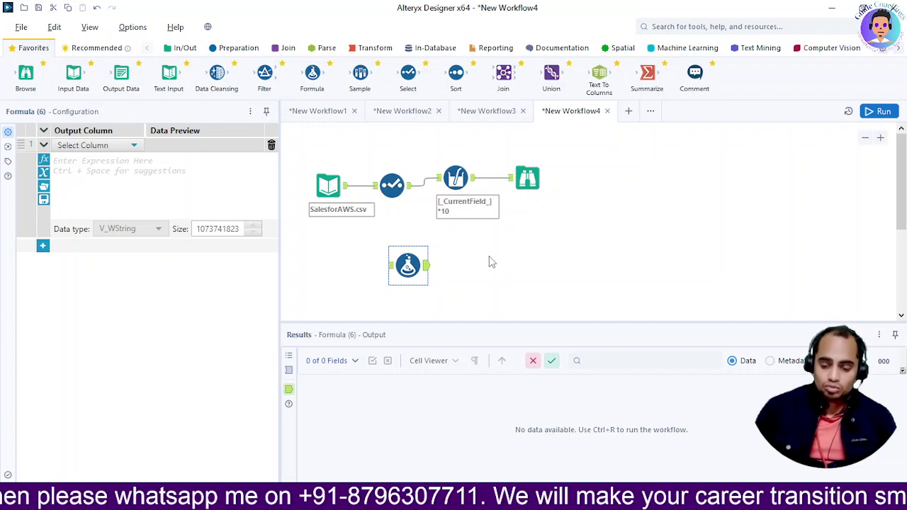
- Make the Multi-Field Formula process DateTime fields and insert DateTimeDiff(dt1,dt2,u) at the expression start
left_click(456, 176)
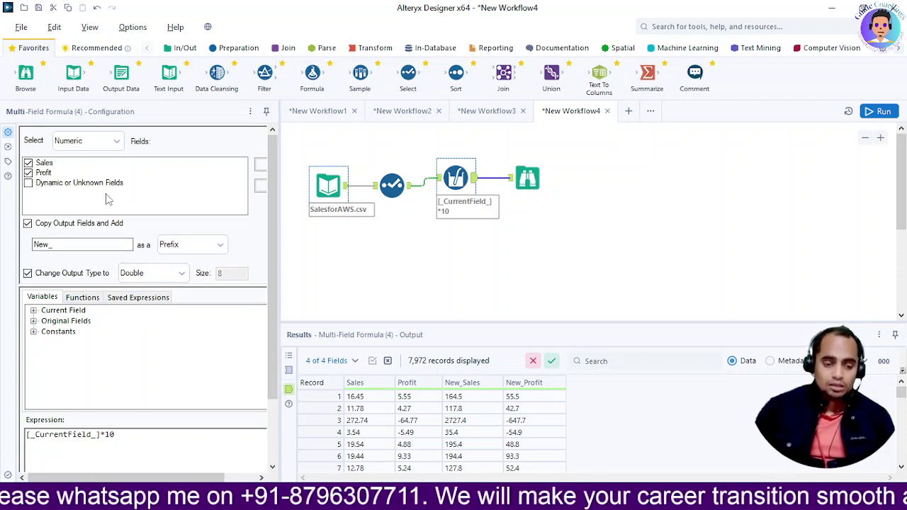
left_click(102, 144)
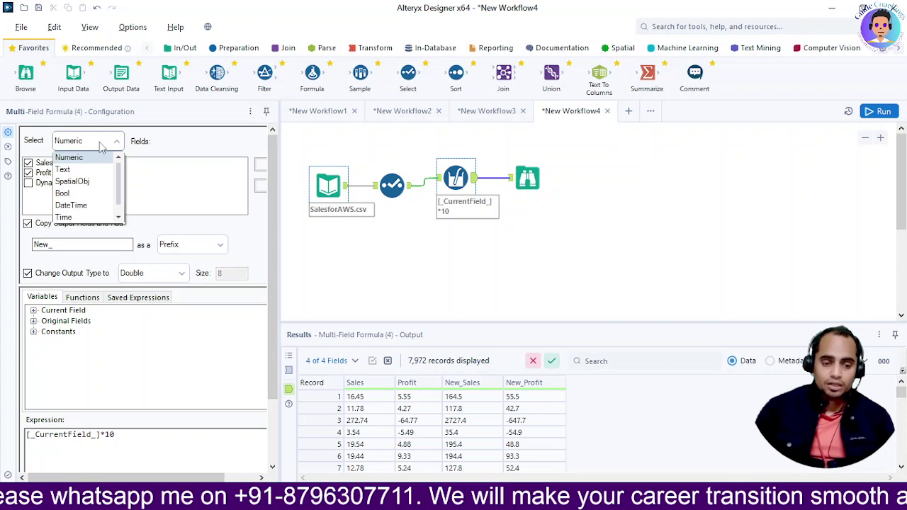
left_click(78, 209)
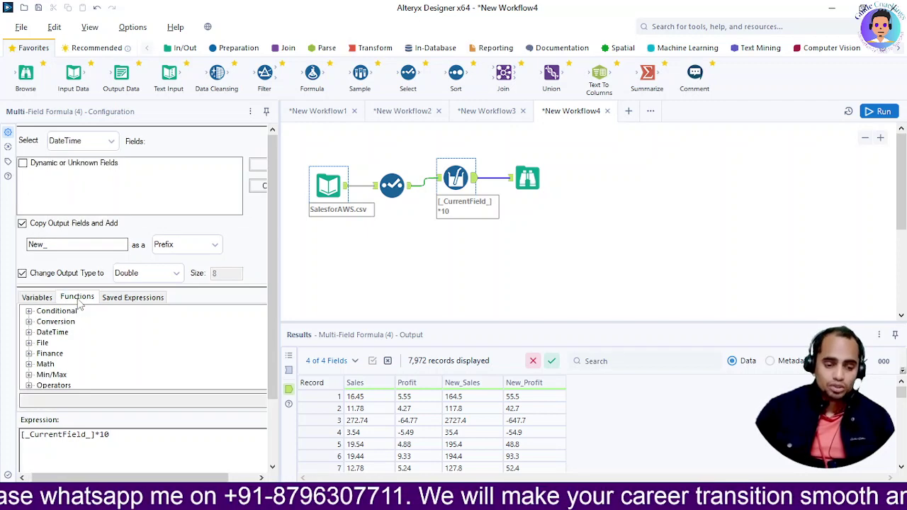
left_click(79, 302)
left_click(30, 332)
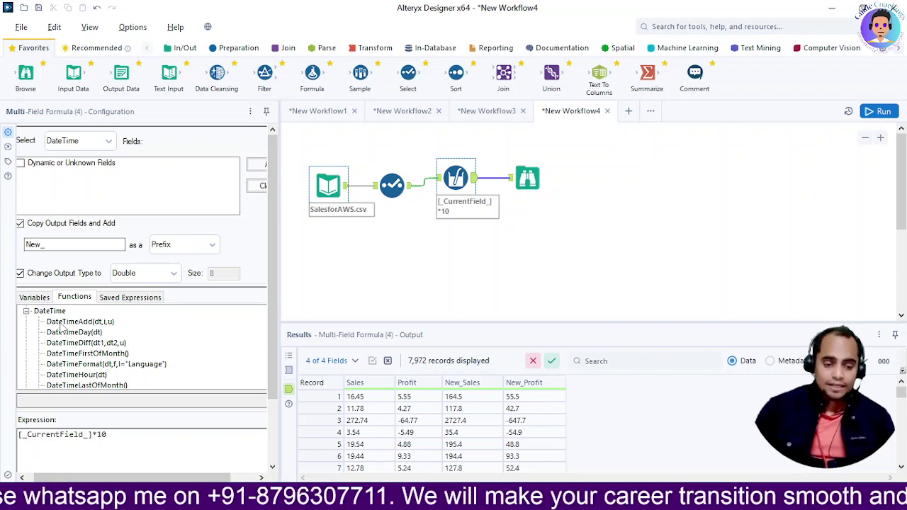
double_click(71, 343)
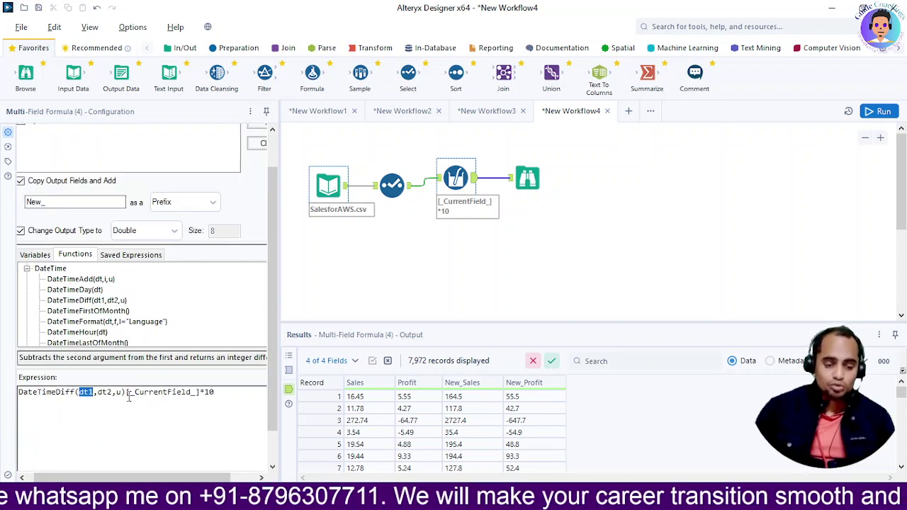
- Check the text after DateTimeDiff, then advance the presentation to the Filter tool slide
left_click_drag(121, 392, 189, 392)
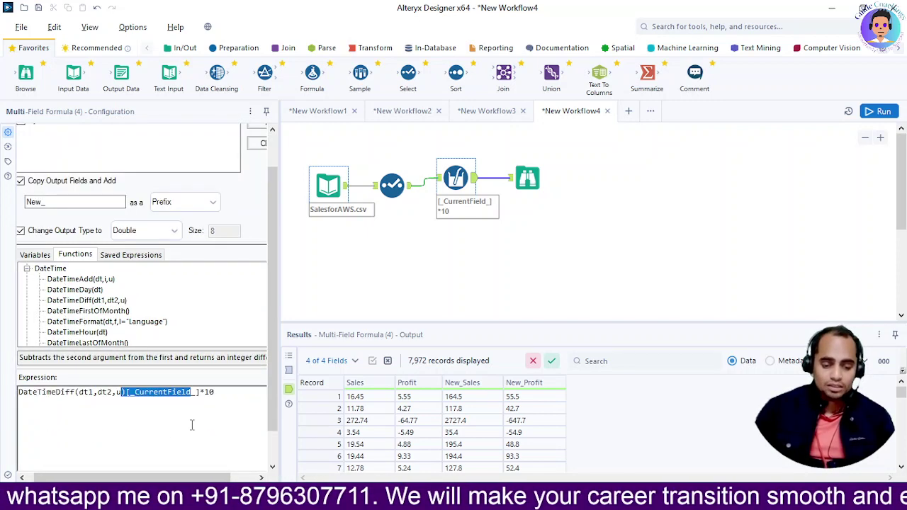
left_click_drag(192, 425, 227, 400)
left_click(227, 400)
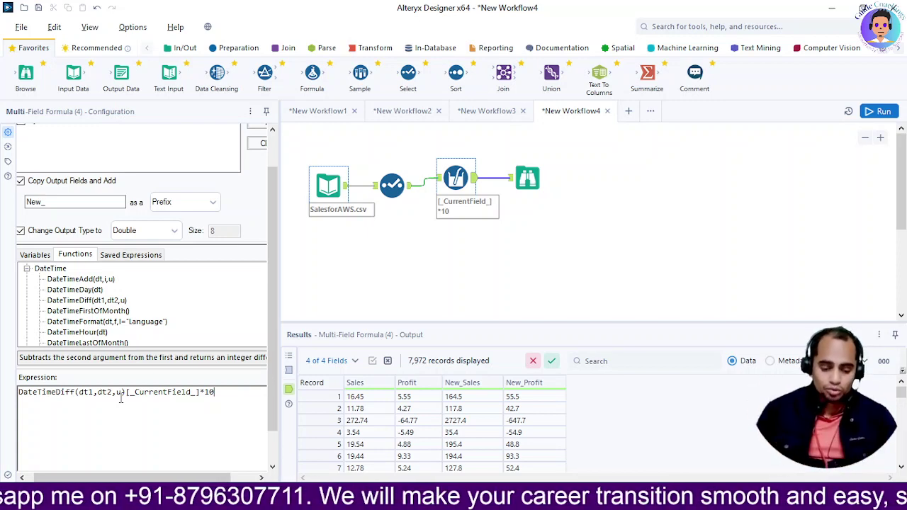
key("alt+Tab")
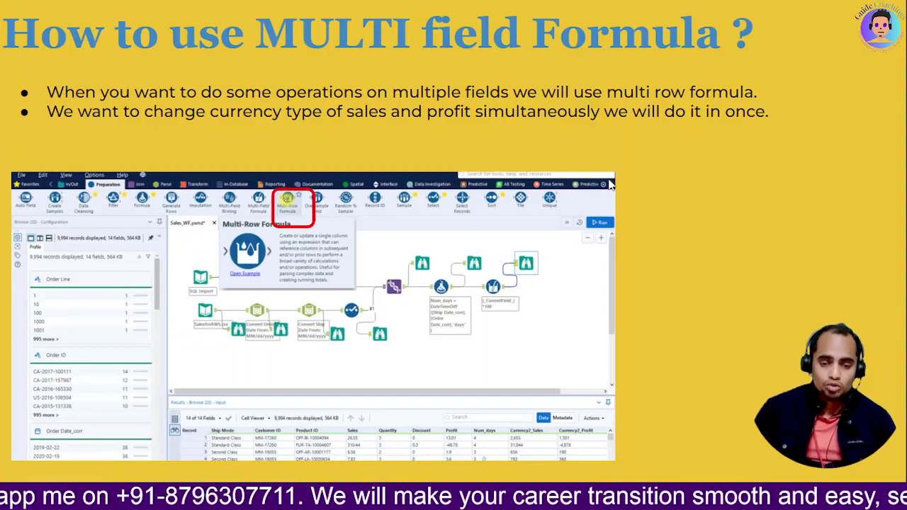
key("Right")
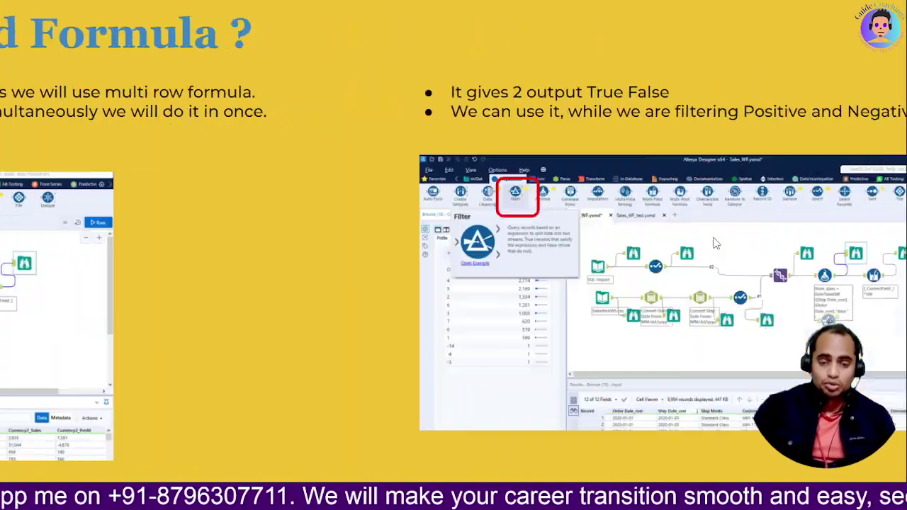
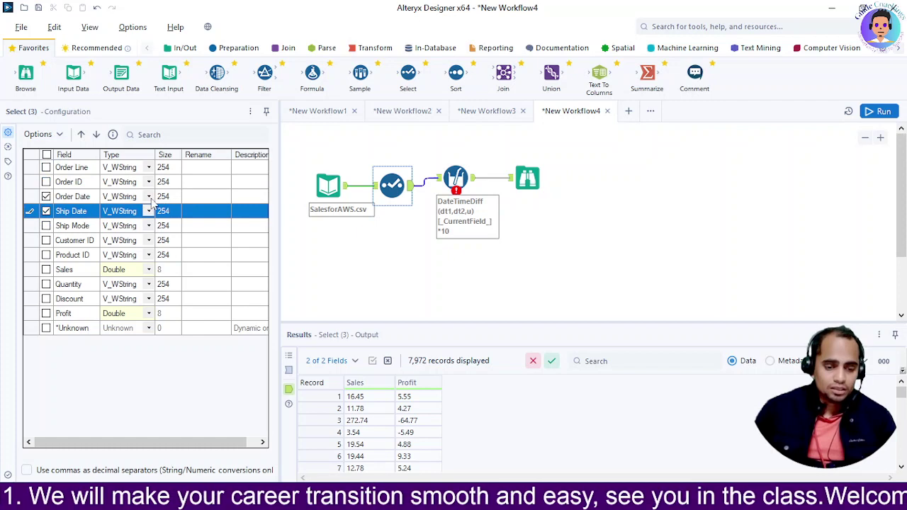
- Set both Order Date and Ship Date to the Date type in the Select grid
left_click(150, 198)
left_click(149, 198)
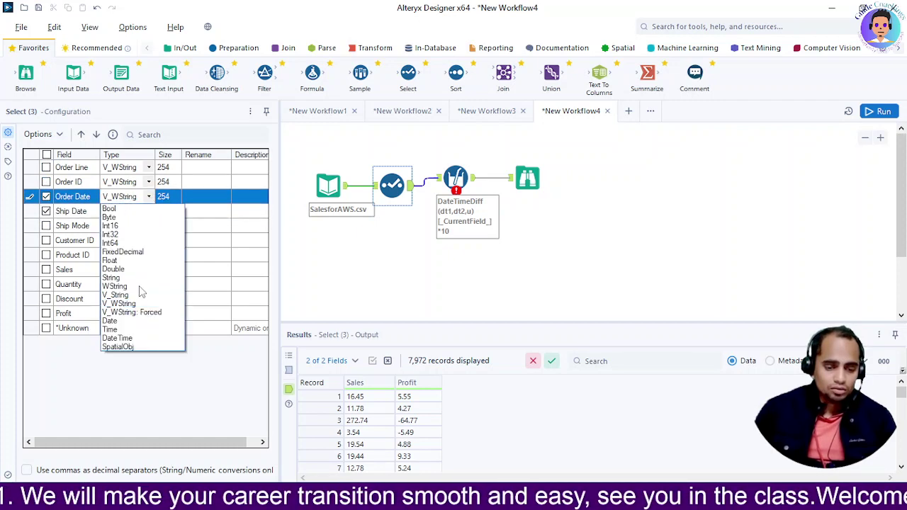
left_click(121, 321)
left_click(146, 212)
left_click(148, 211)
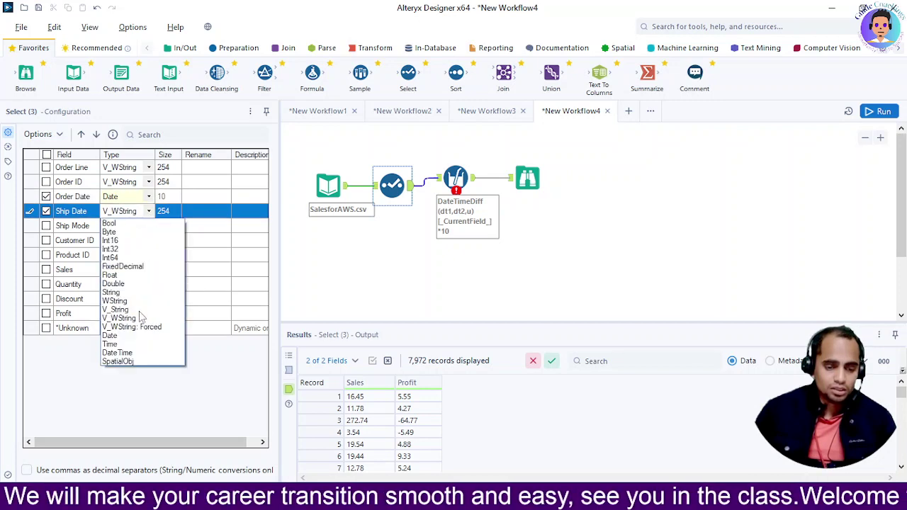
left_click(140, 344)
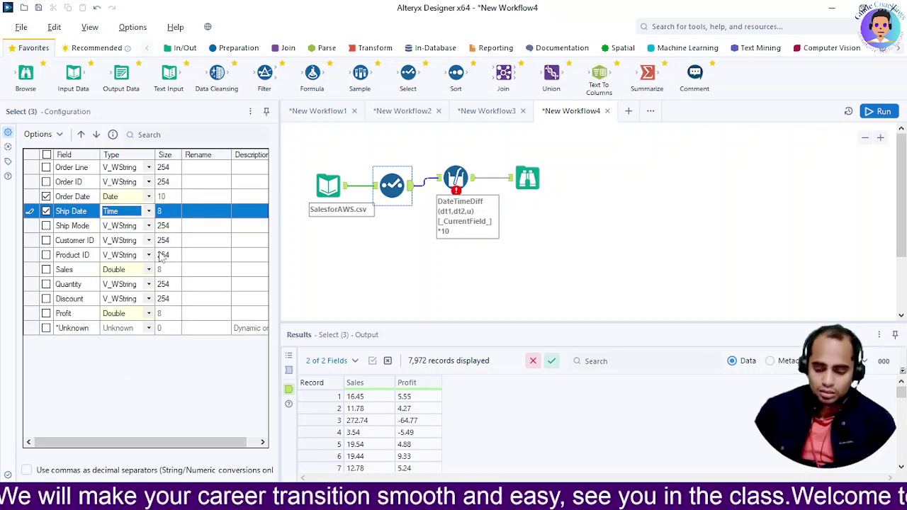
key("Up")
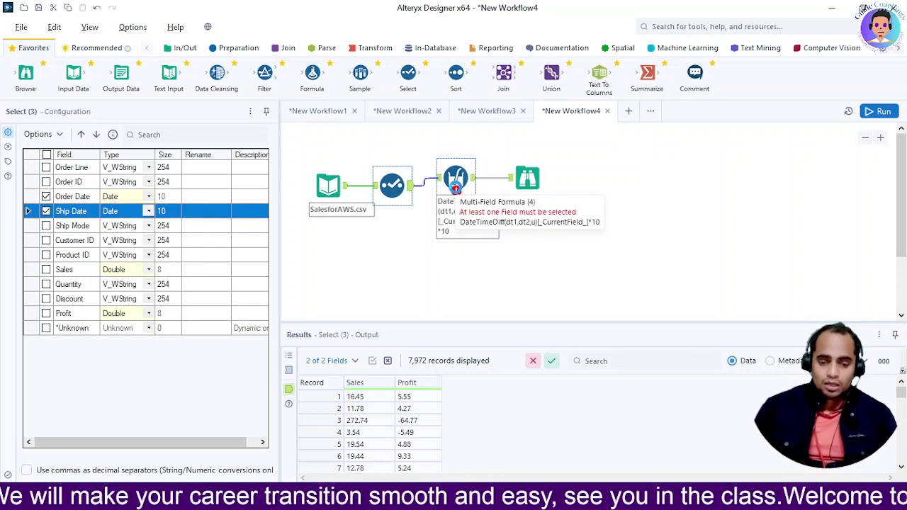
- Delete the Multi-Field Formula tool from the workflow
left_click(456, 185)
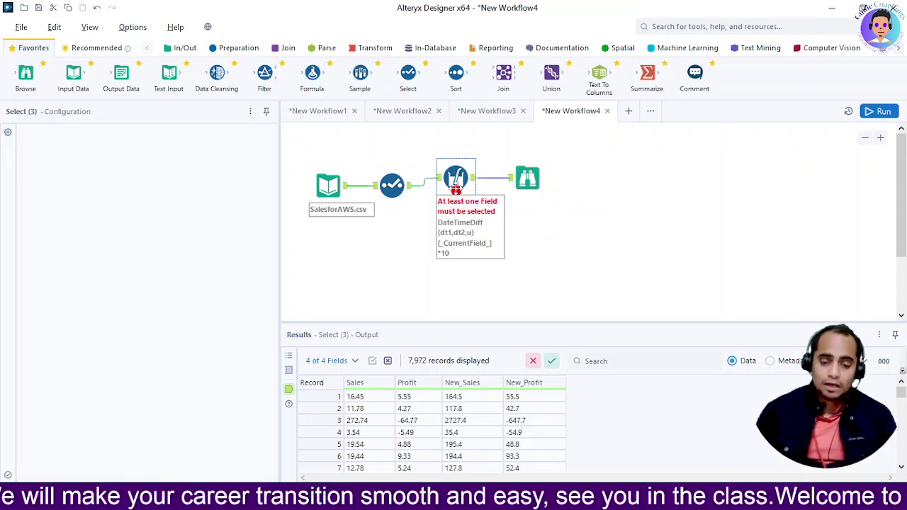
left_click(454, 210)
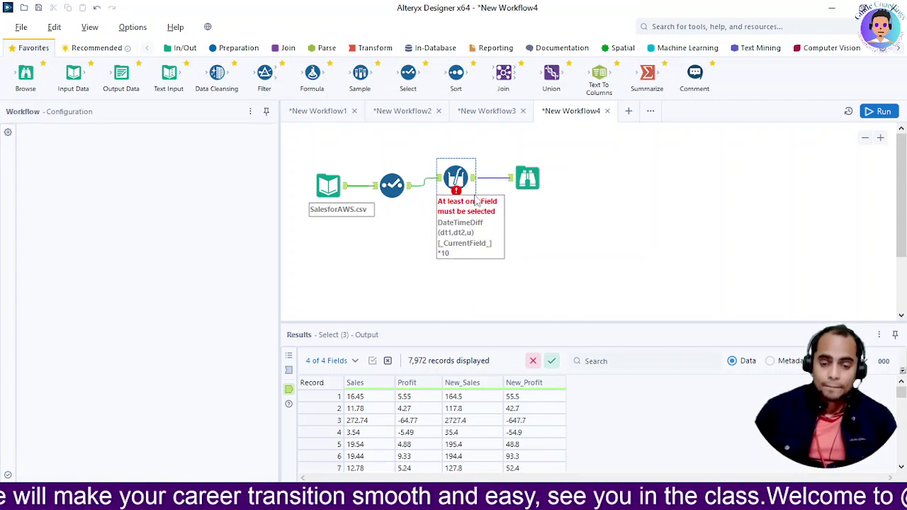
key("Delete")
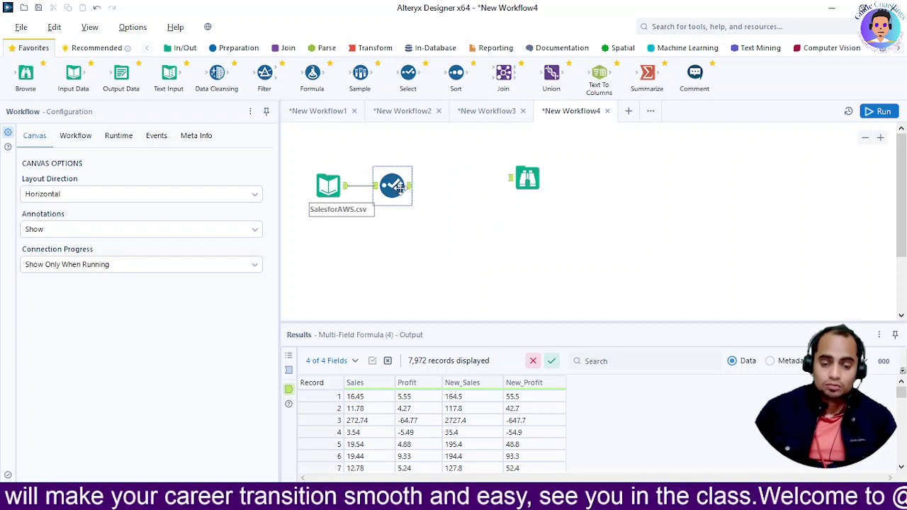
left_click(397, 187)
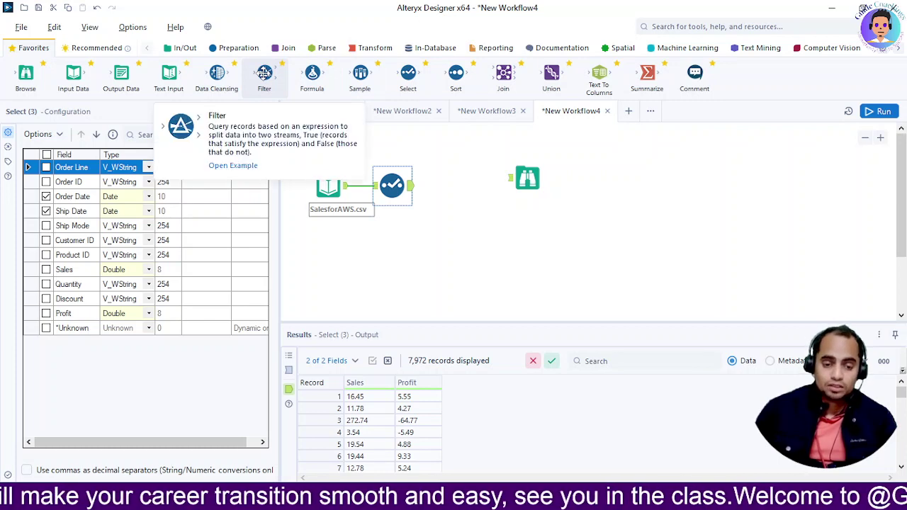
- Open the Filter example, then drop a Filter tool onto the Select–Browse link in New Workflow4
left_click(223, 168)
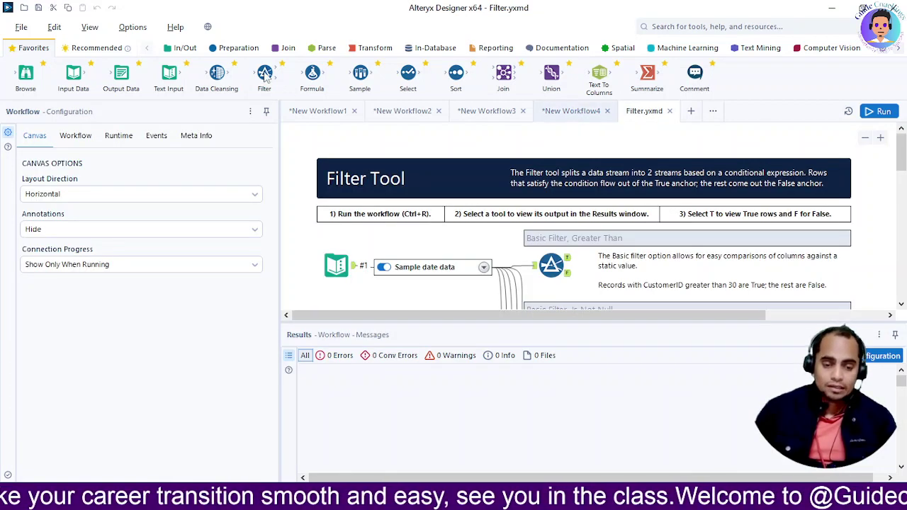
left_click(570, 110)
left_click_drag(264, 73, 457, 186)
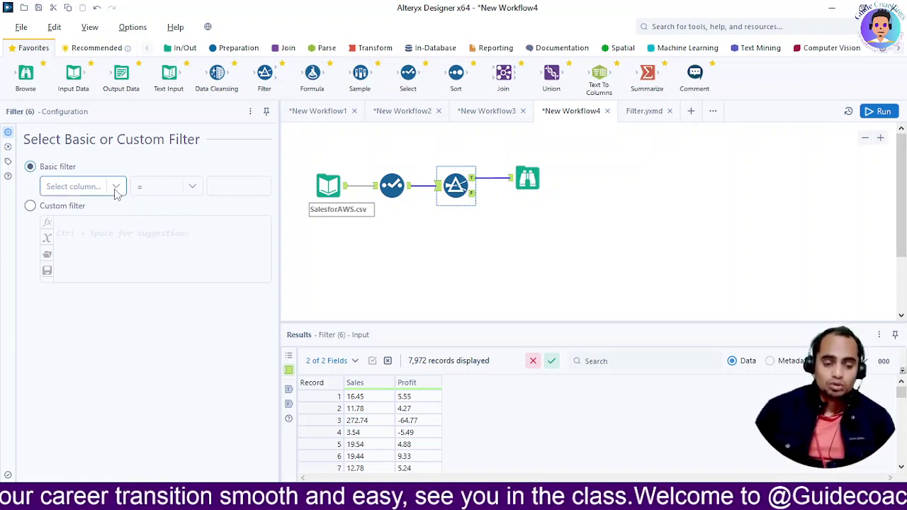
- Review the filterable columns, the Select field types and the input file's field metadata
left_click(116, 188)
left_click(117, 191)
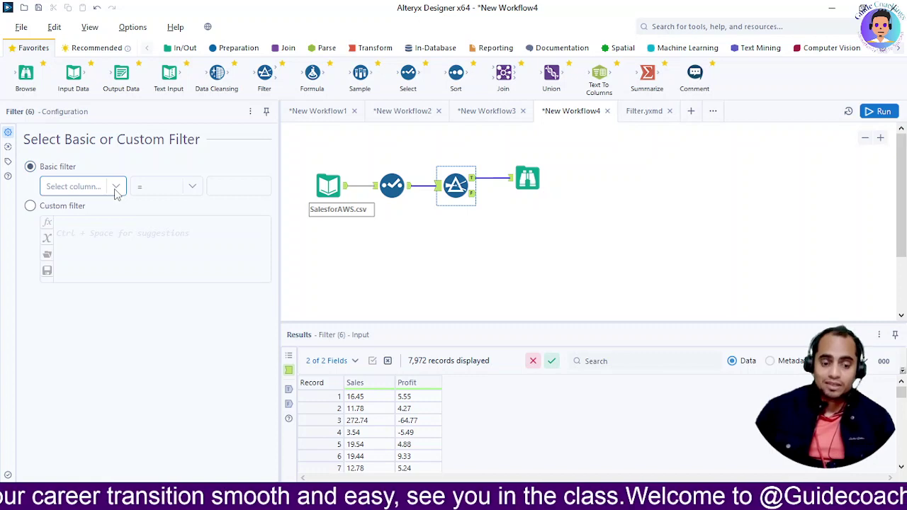
left_click(117, 191)
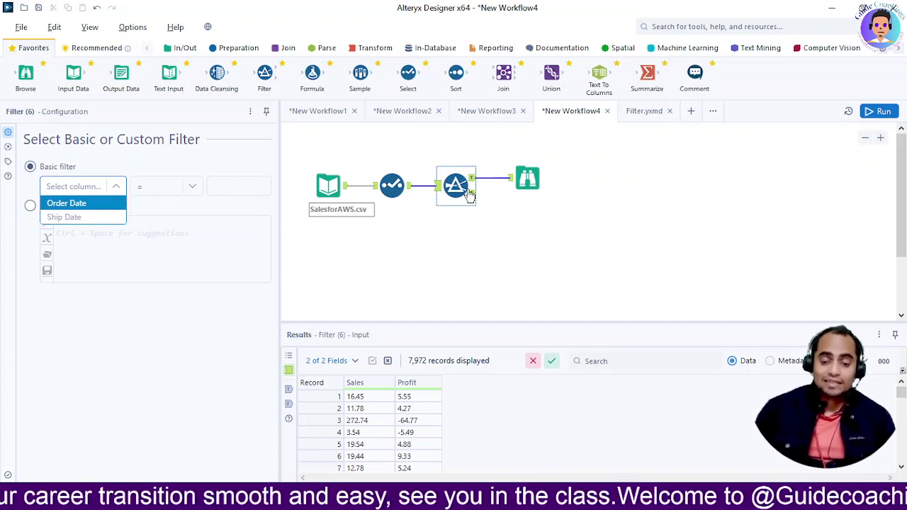
left_click(384, 185)
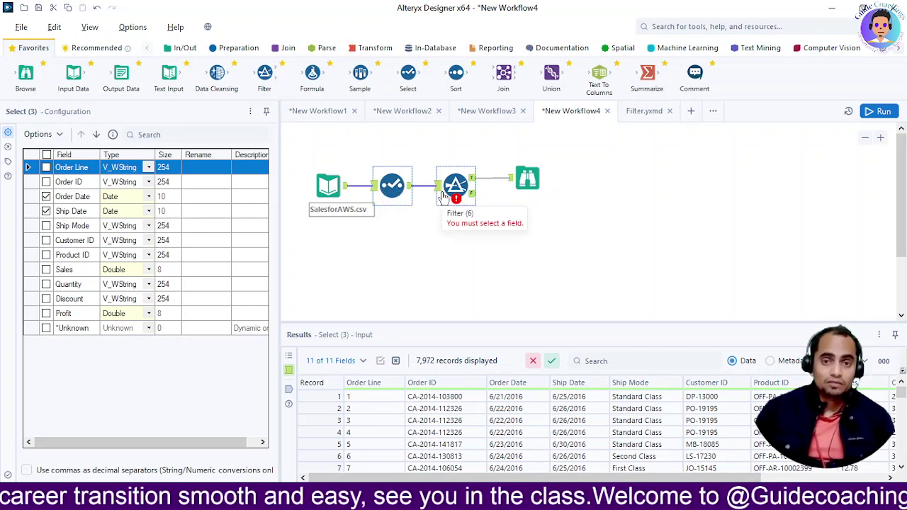
left_click(323, 200)
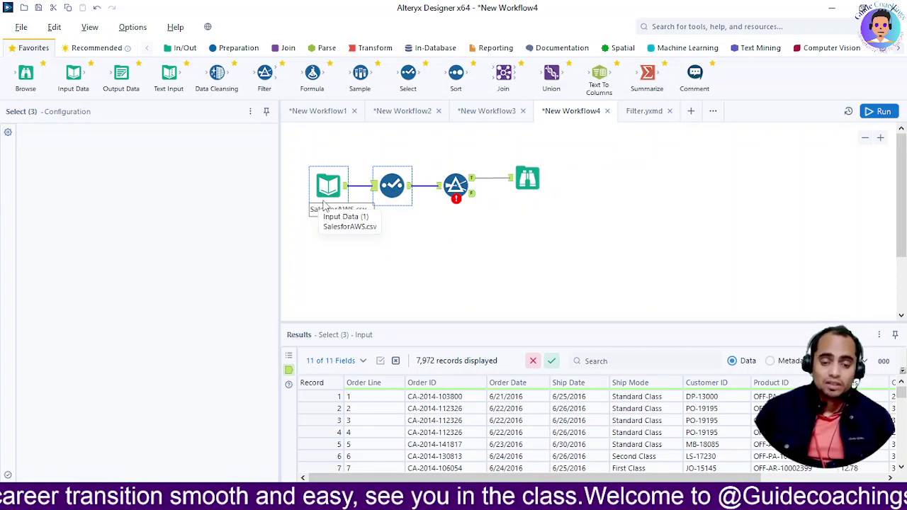
left_click(770, 361)
scroll(454, 434, "down", 2)
scroll(448, 436, "up", 2)
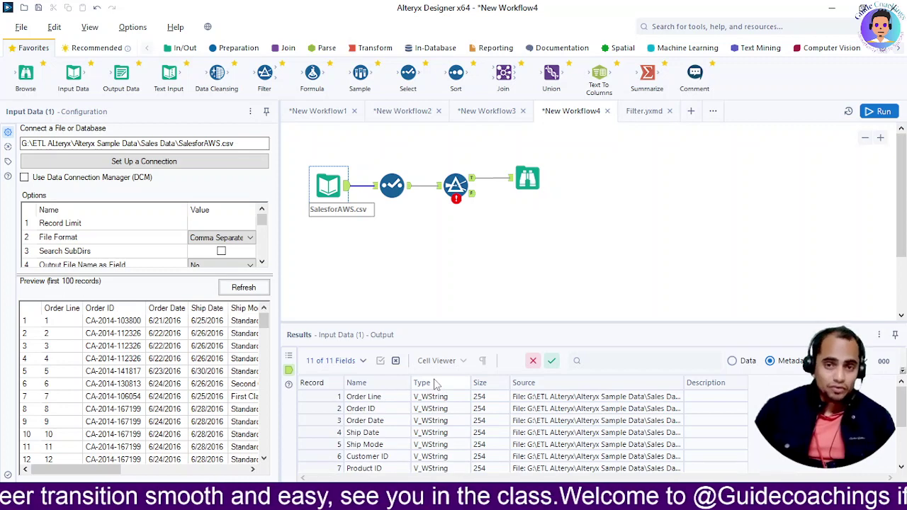
left_click(393, 188)
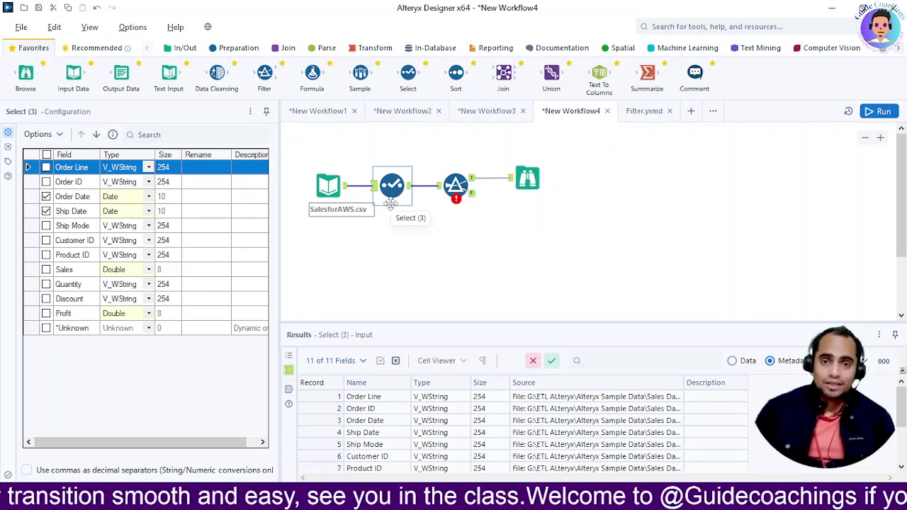
- Set the Filter to Order Date >= fixed date 2024-02-16, then convert it to a custom filter
left_click(461, 185)
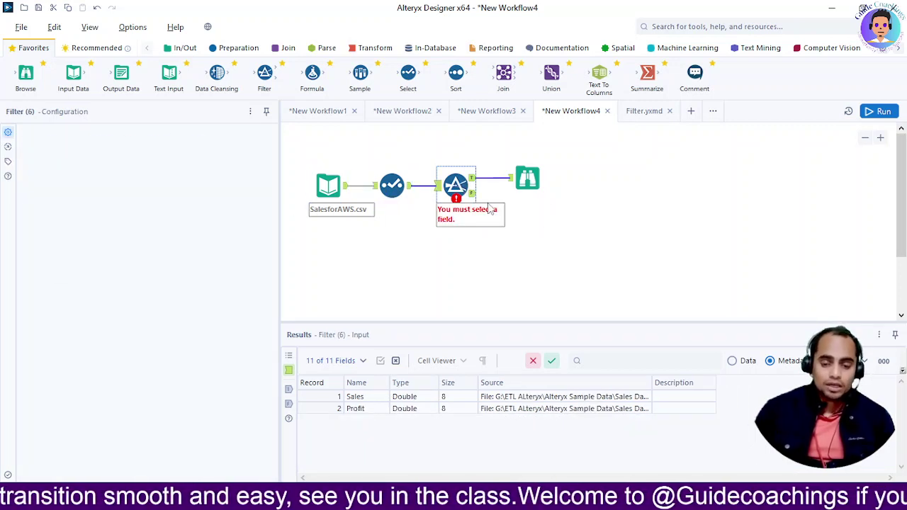
left_click(116, 186)
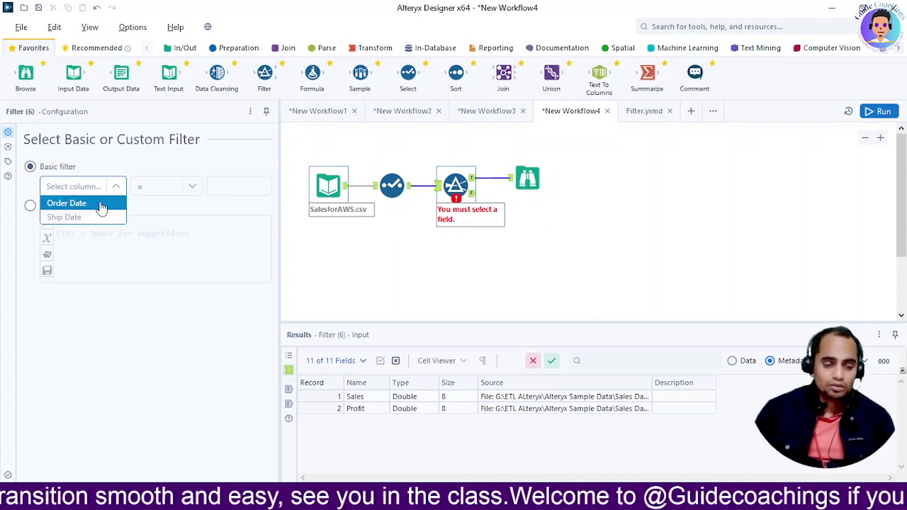
left_click(99, 201)
left_click(164, 190)
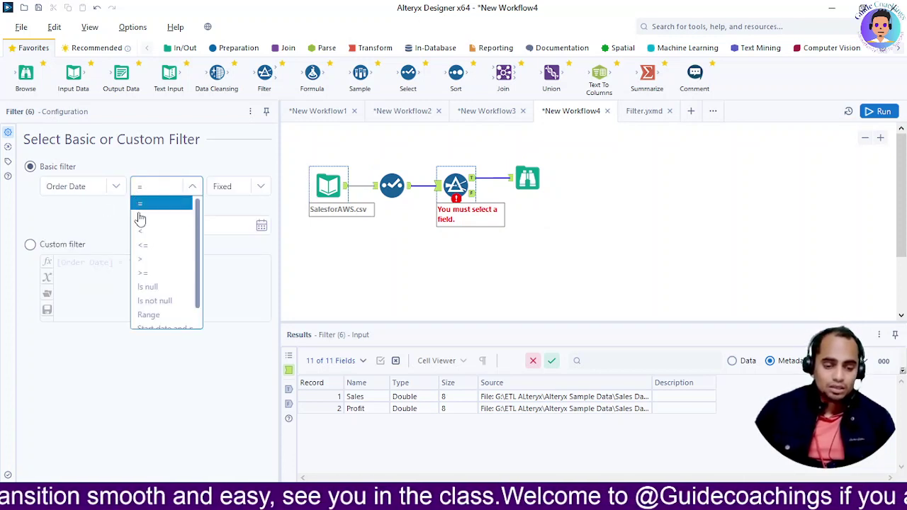
left_click(168, 274)
left_click(261, 187)
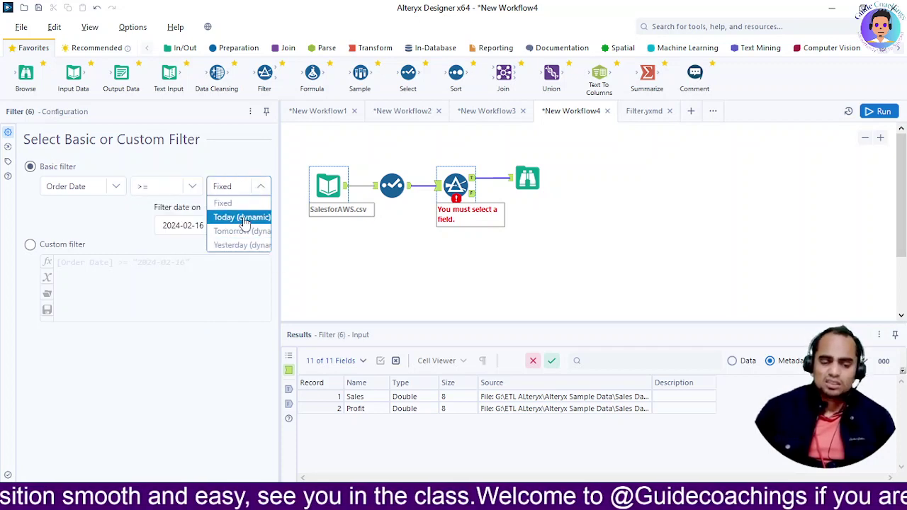
left_click(74, 204)
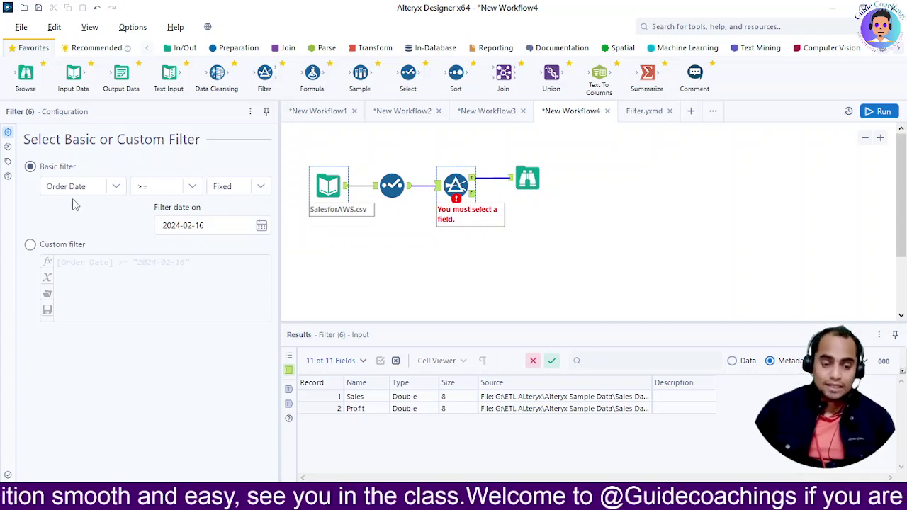
left_click(31, 245)
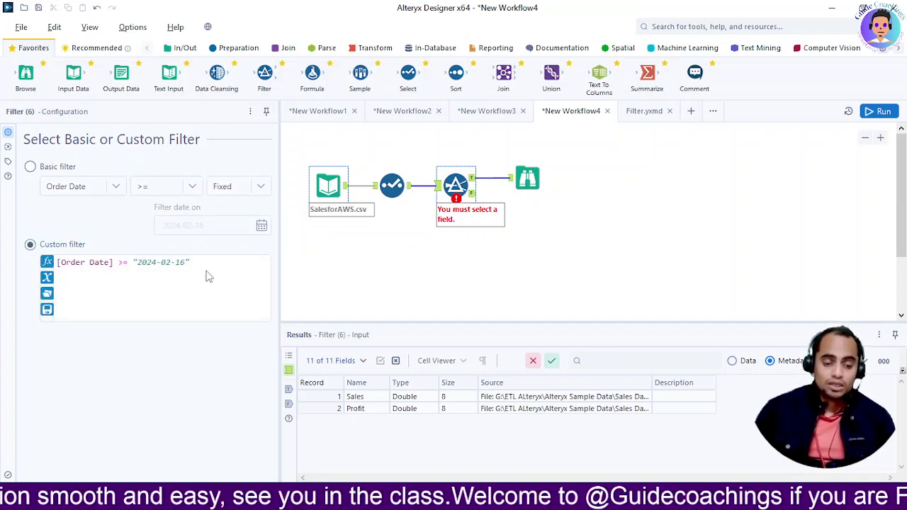
- Replace the custom filter expression with an IF THEN ELSE template from the Conditional functions
triple_click(61, 263)
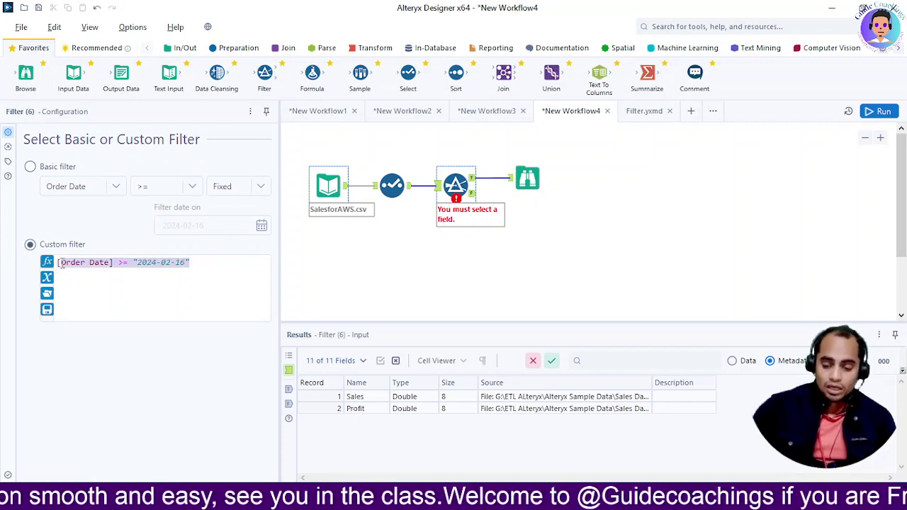
key("Delete")
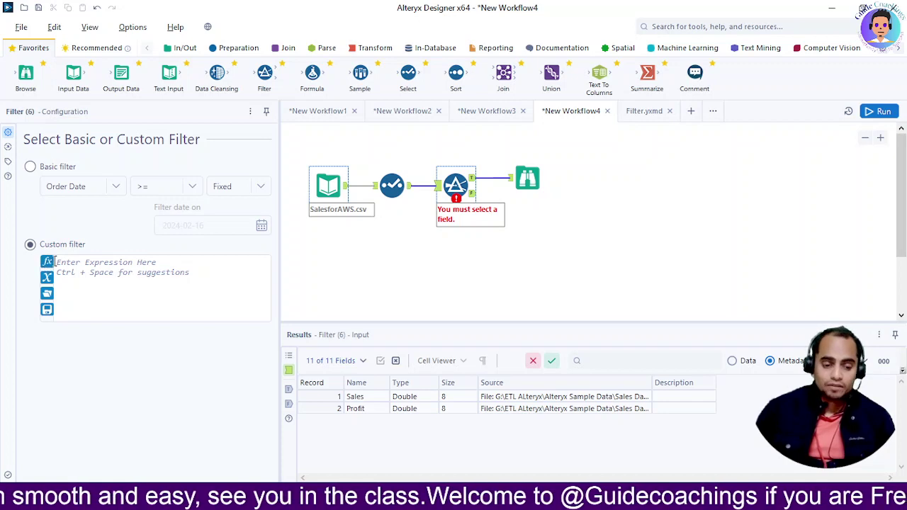
left_click(47, 263)
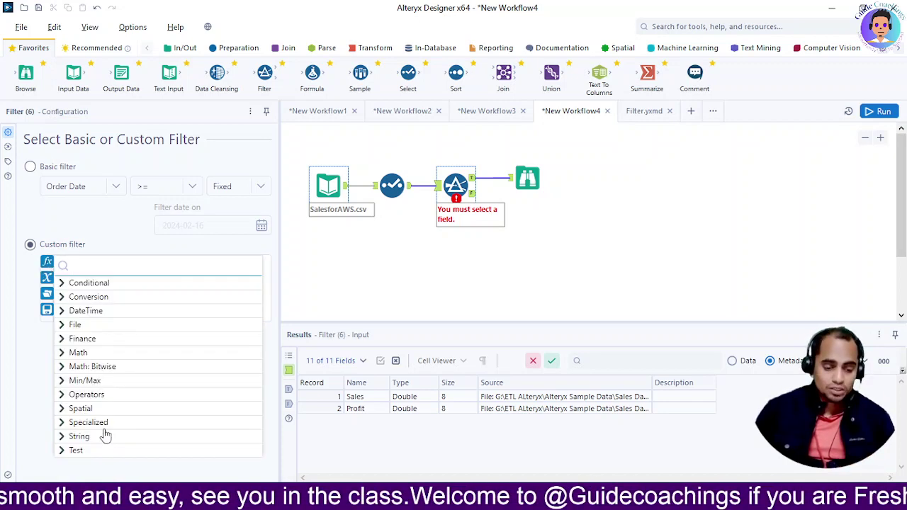
left_click(62, 312)
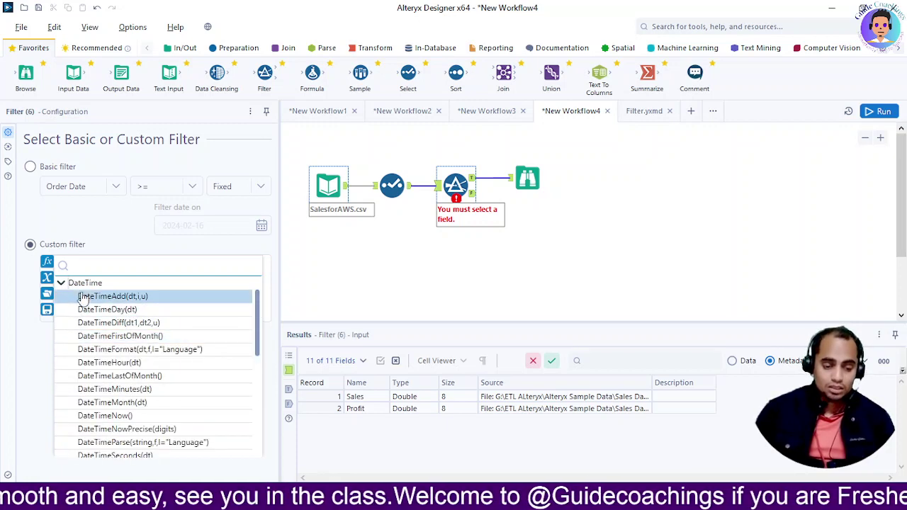
left_click(62, 283)
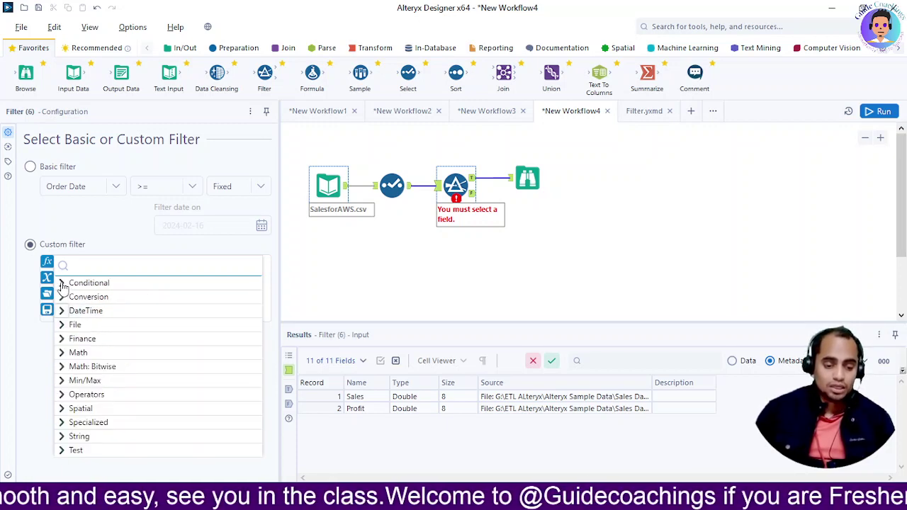
left_click(61, 284)
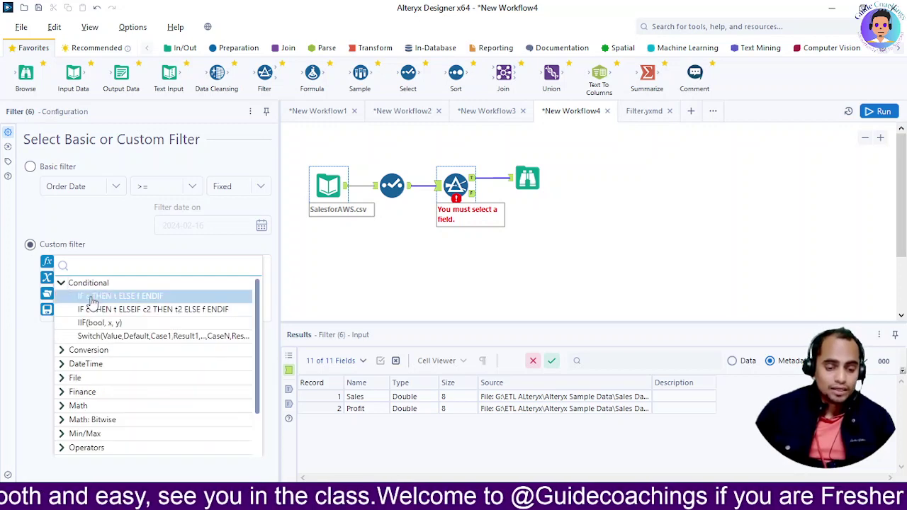
double_click(92, 298)
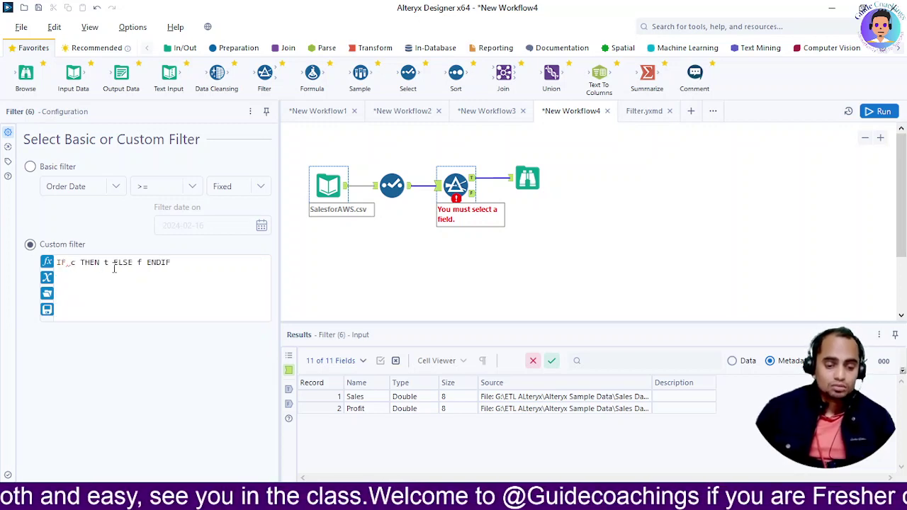
key("Delete")
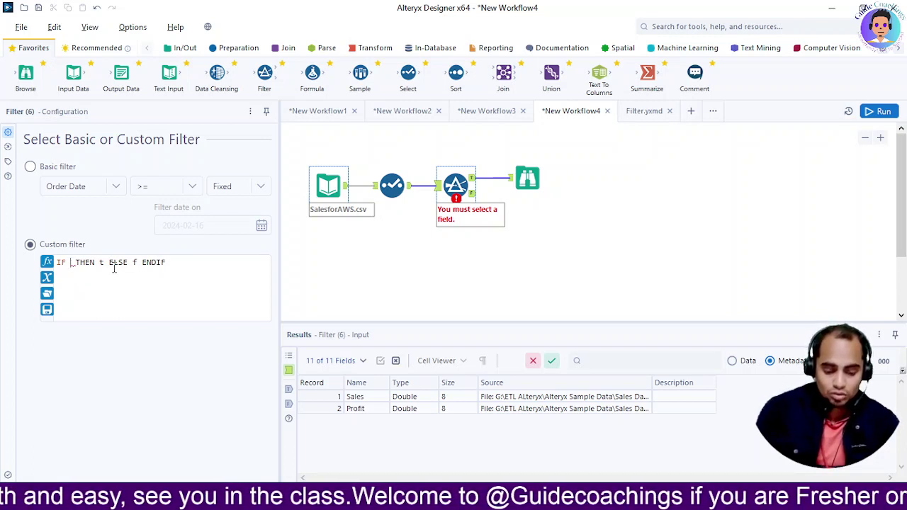
type("order")
left_click(114, 274)
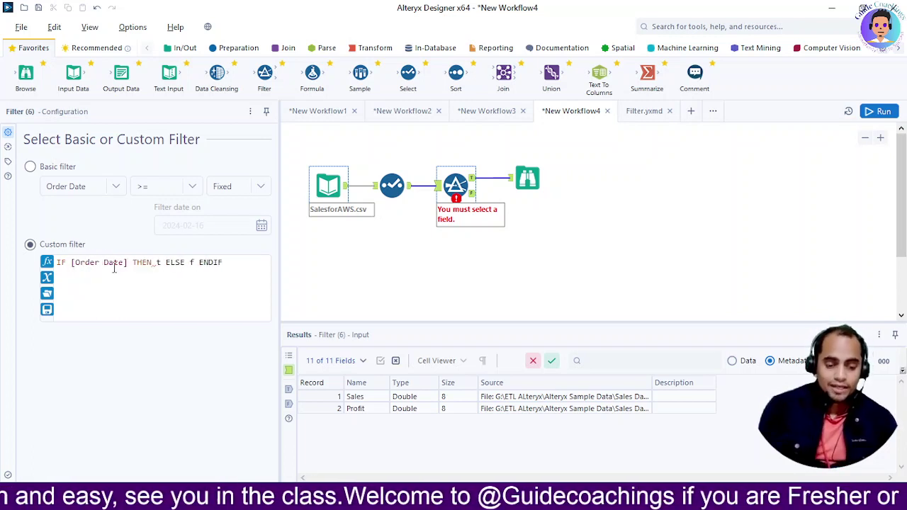
type(">")
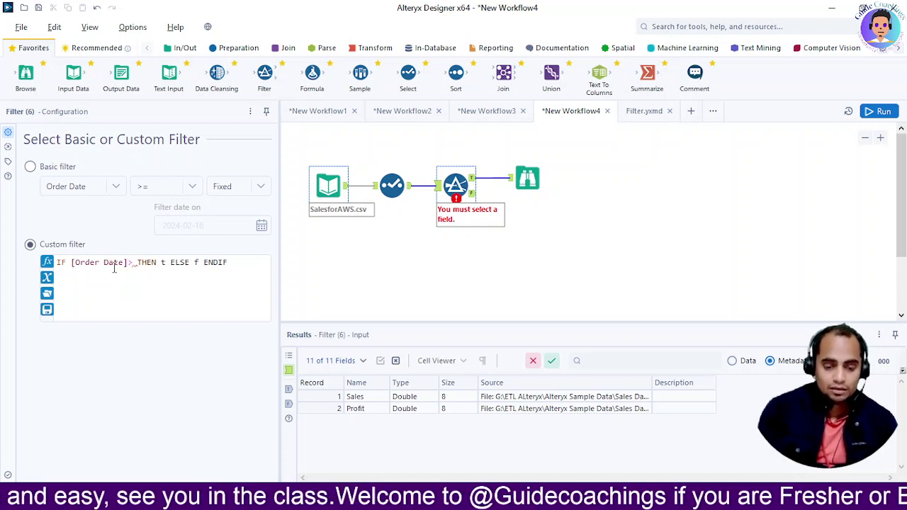
key("BackSpace")
key("BackSpace")
key("BackSpace")
key("BackSpace")
key("BackSpace")
key("BackSpace")
key("BackSpace")
key("BackSpace")
key("BackSpace")
key("BackSpace")
key("BackSpace")
key("BackSpace")
key("BackSpace")
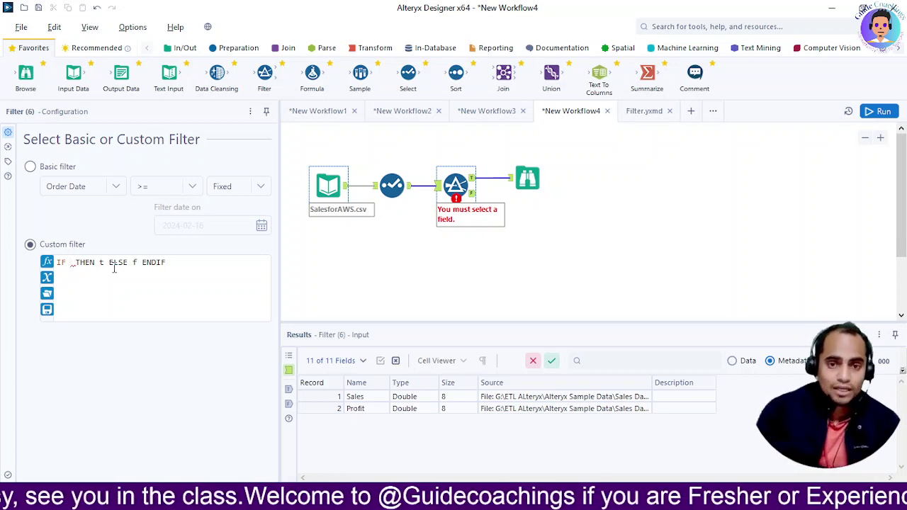
- Make the IF condition DateTimeDiff([Order Date],[Ship Date],"day")
type("dat")
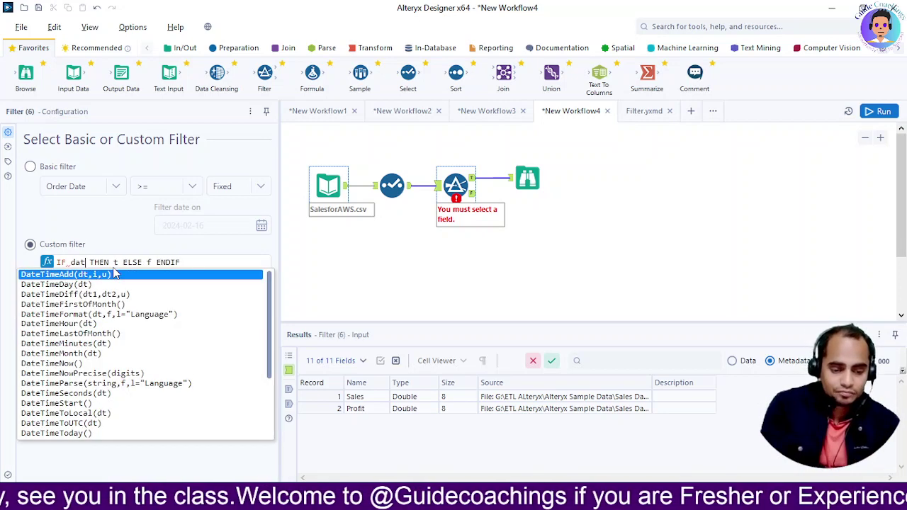
key("Down")
key("Down")
key("Return")
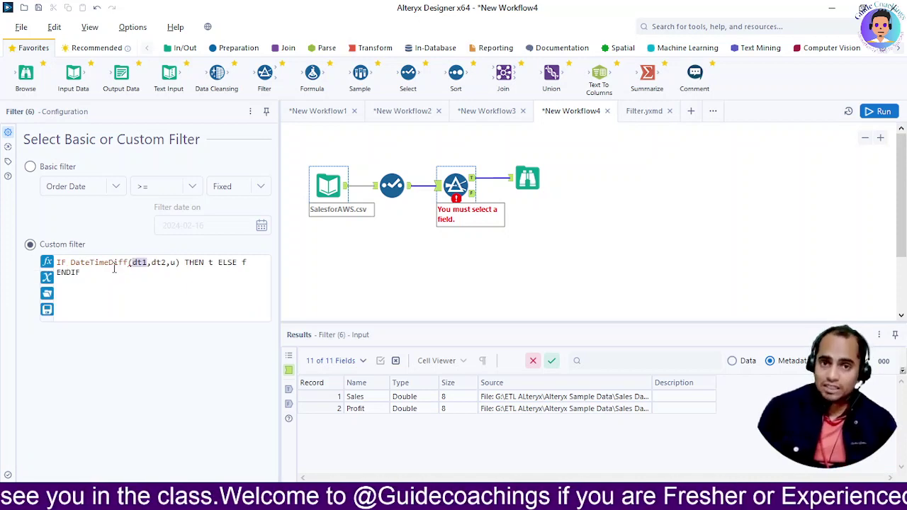
type("order")
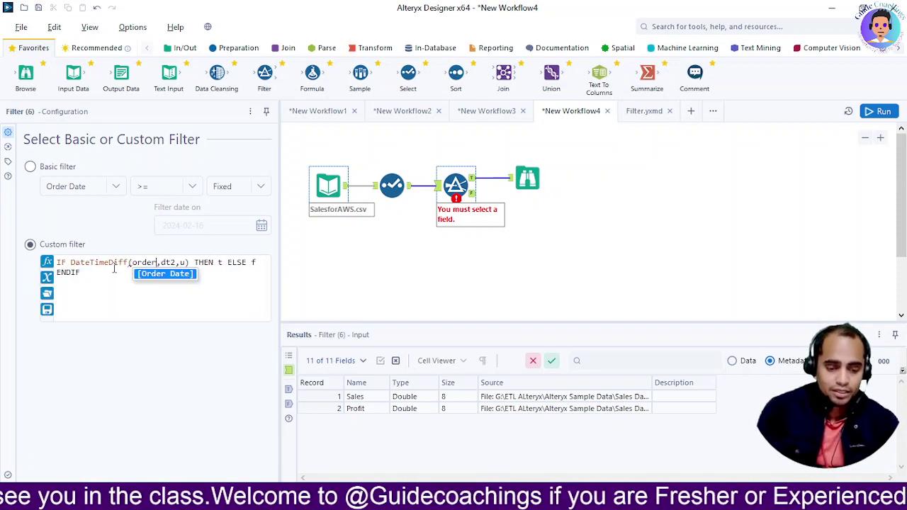
key("Return")
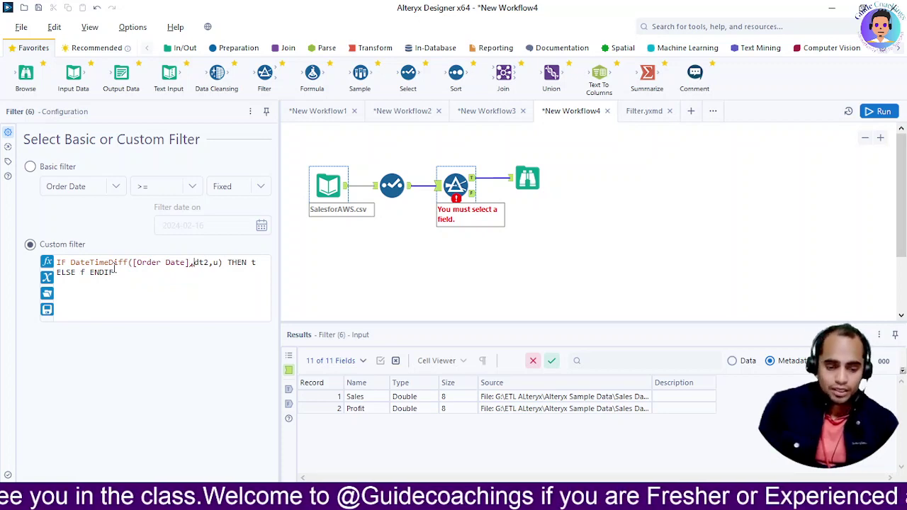
key("Delete")
key("Delete")
key("Delete")
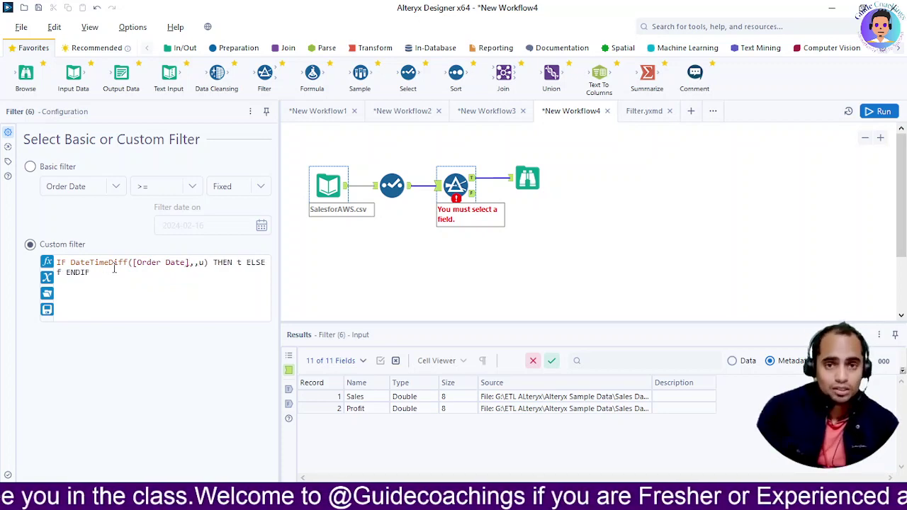
type("shi")
key("Down")
key("Down")
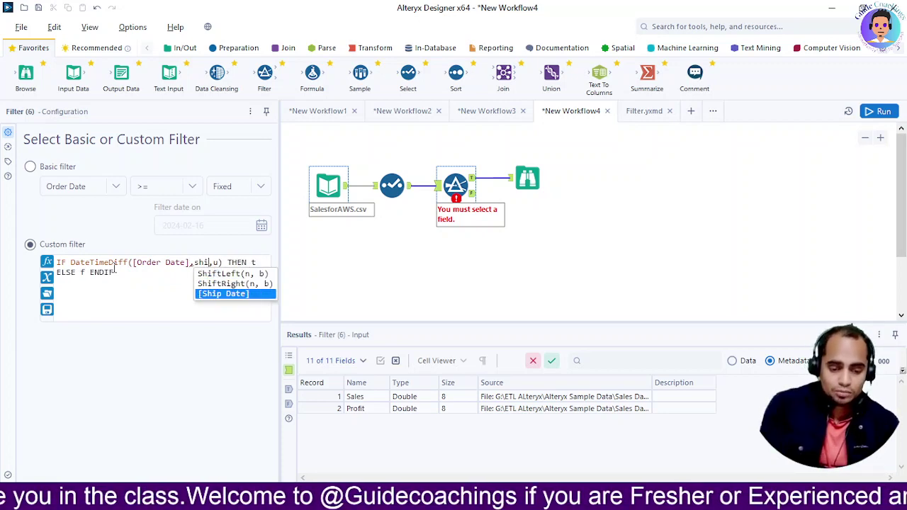
key("Return")
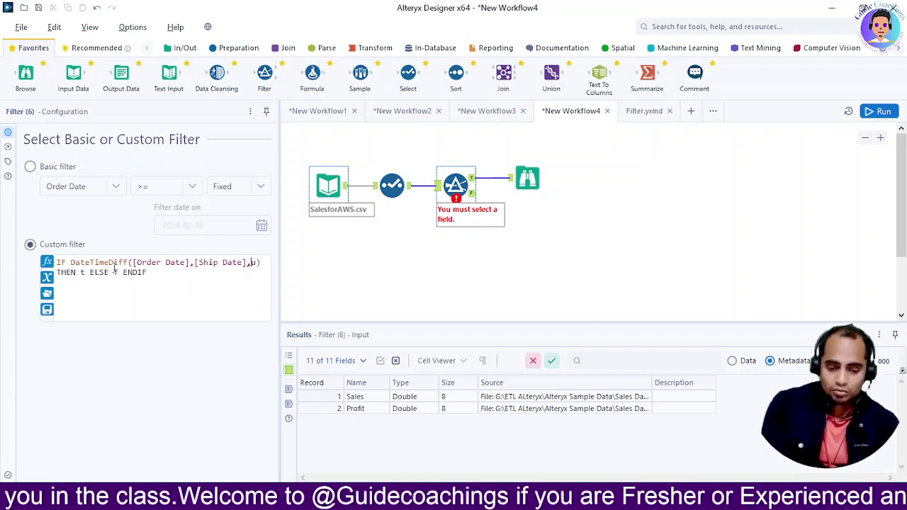
key("BackSpace")
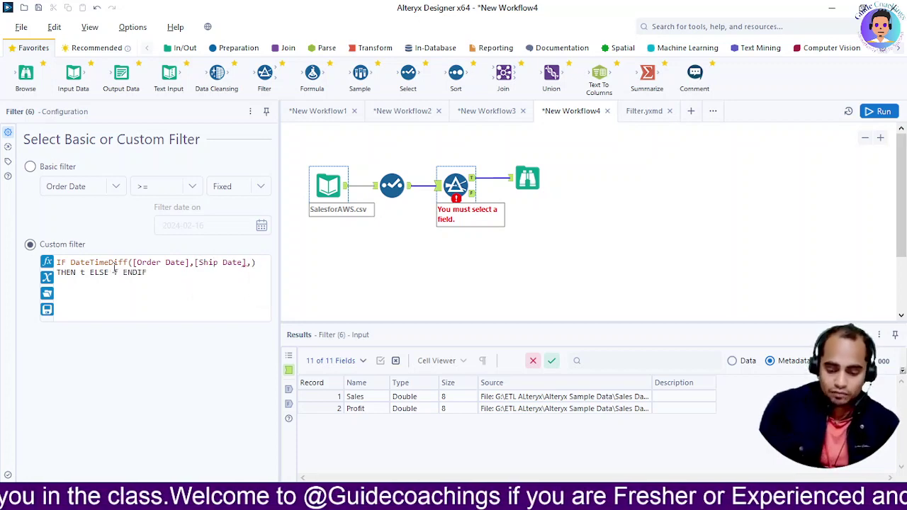
type("\"day\"")
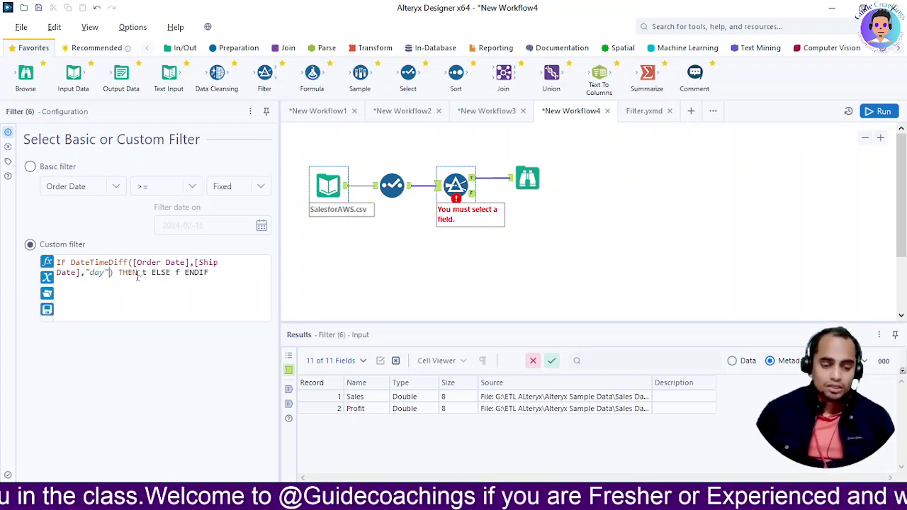
- Fill in THEN [Order Date] and ELSE [Ship Date] to complete the expression
left_click(148, 276)
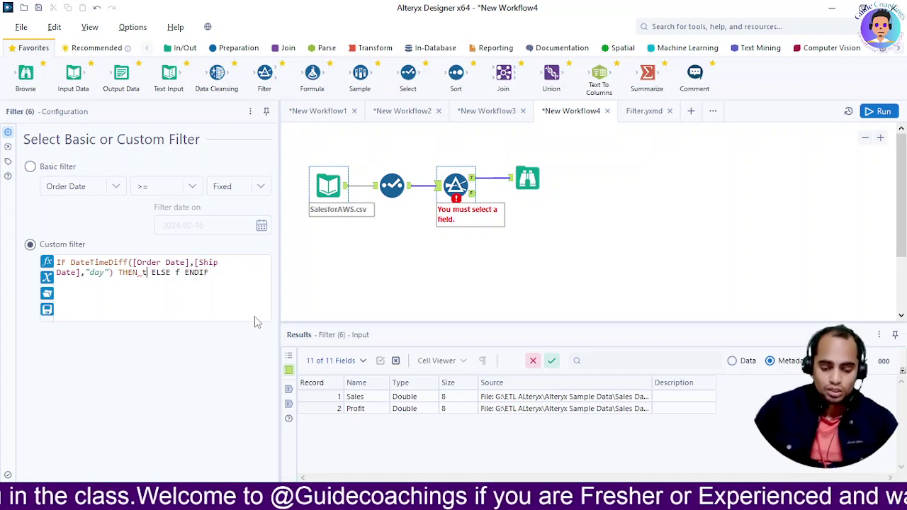
key("BackSpace")
type("'")
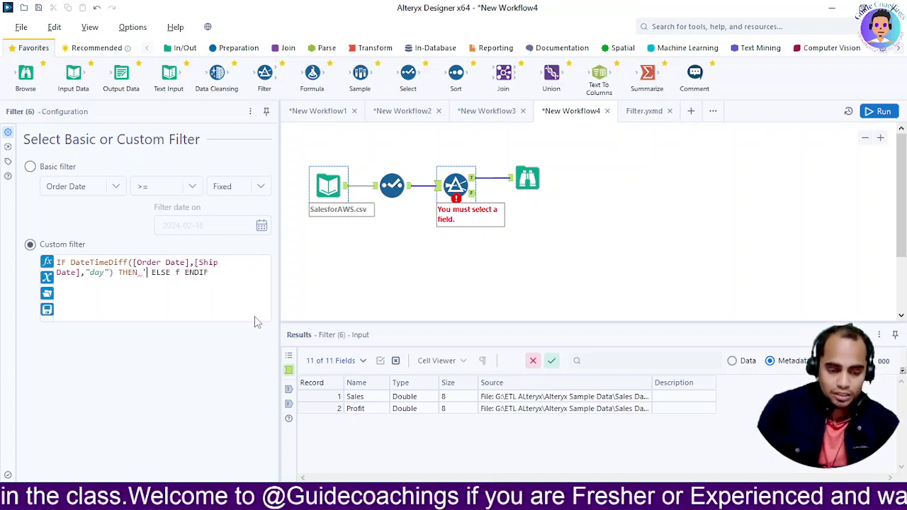
key("Escape")
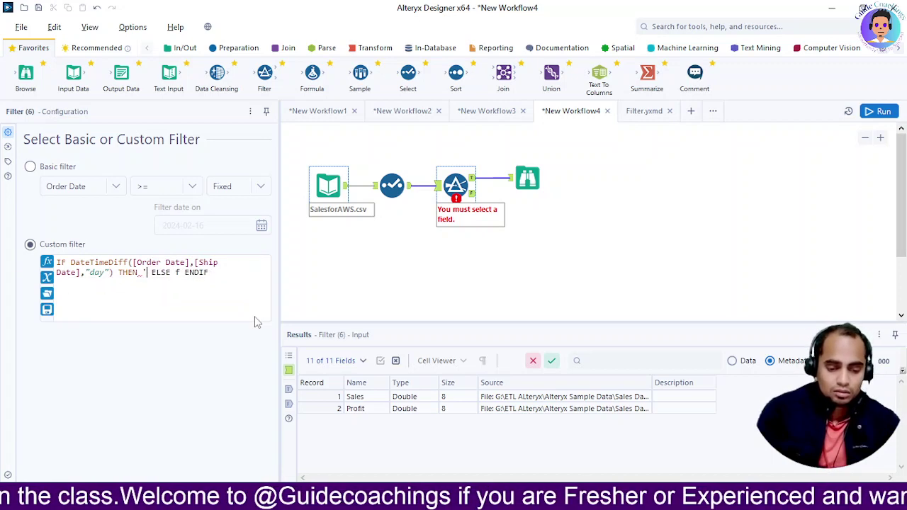
key("BackSpace")
type("[Order Date]")
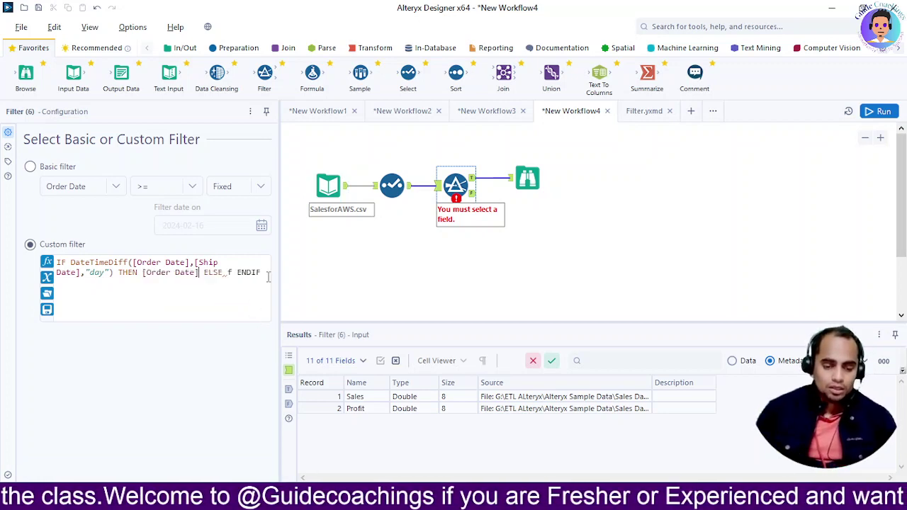
key("BackSpace")
type("shi")
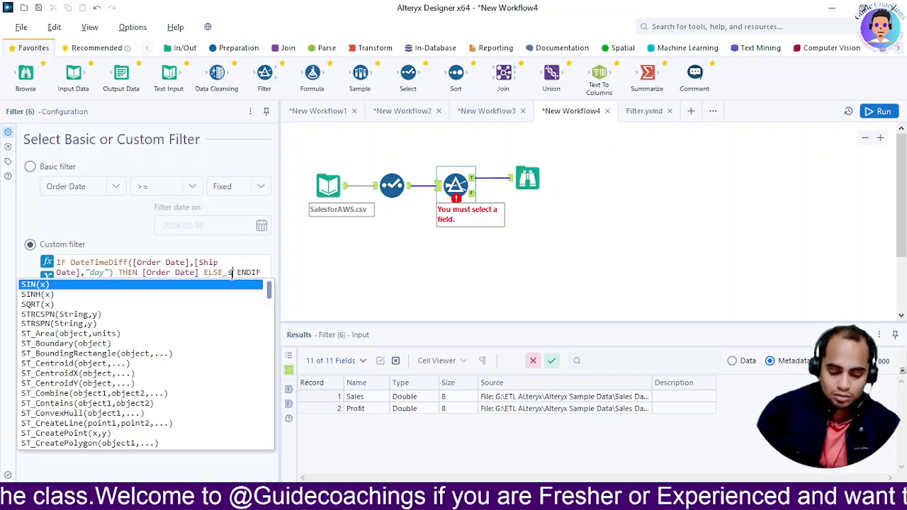
key("Down")
key("Down")
key("Return")
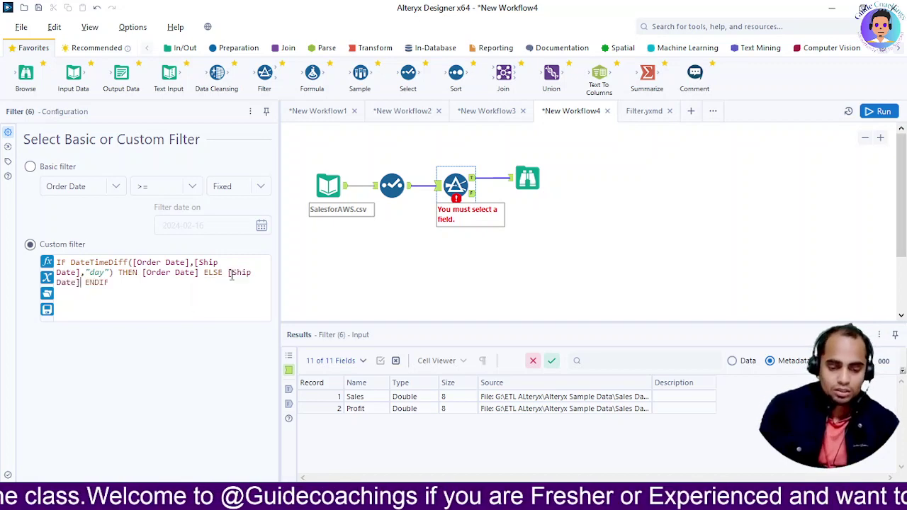
left_click(525, 183)
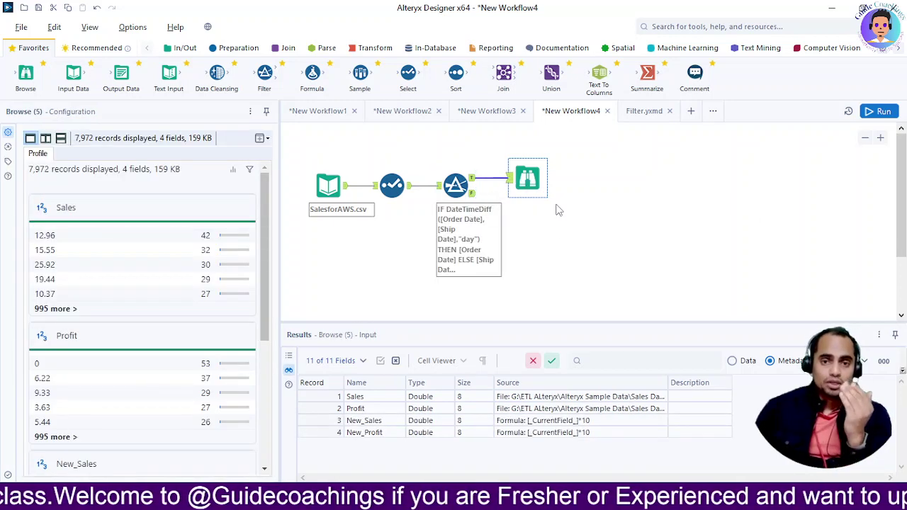
- Attach a second Browse to the Filter's F output and run: 0 records True, 7,972 False
left_click_drag(26, 74, 515, 211)
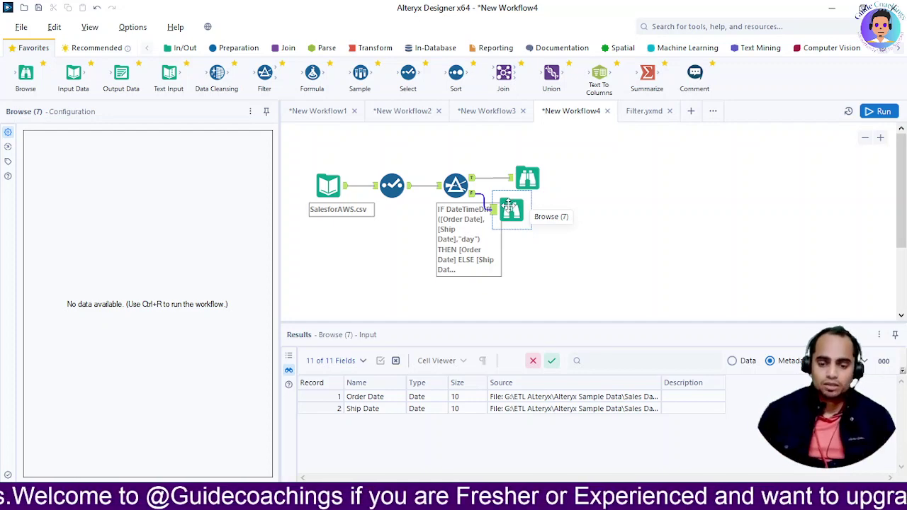
left_click(519, 186)
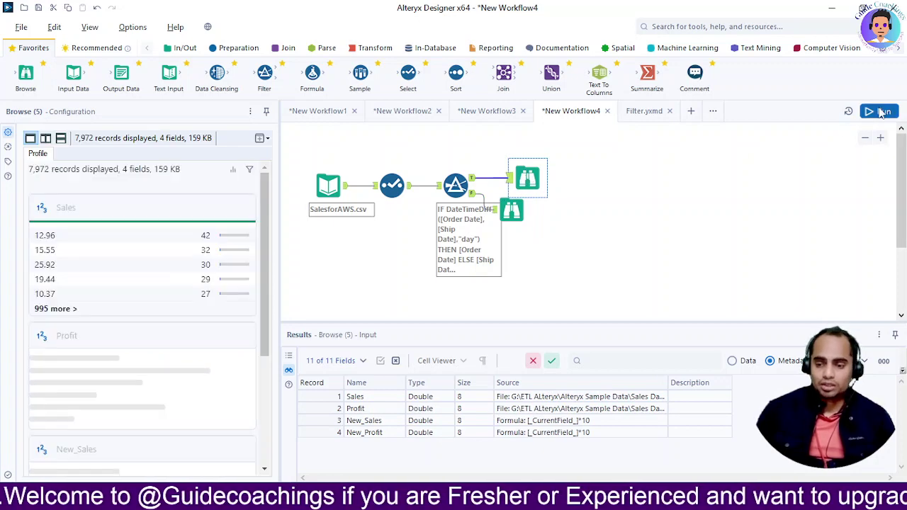
left_click(879, 112)
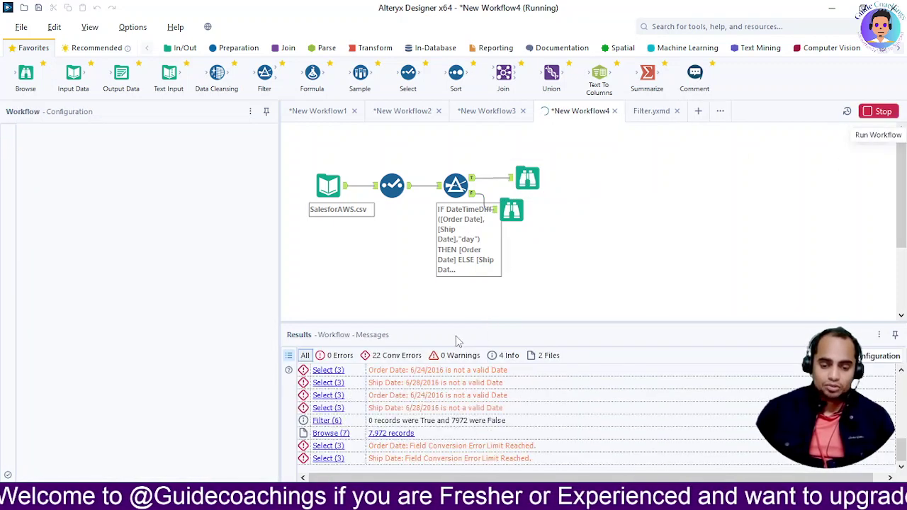
left_click(460, 184)
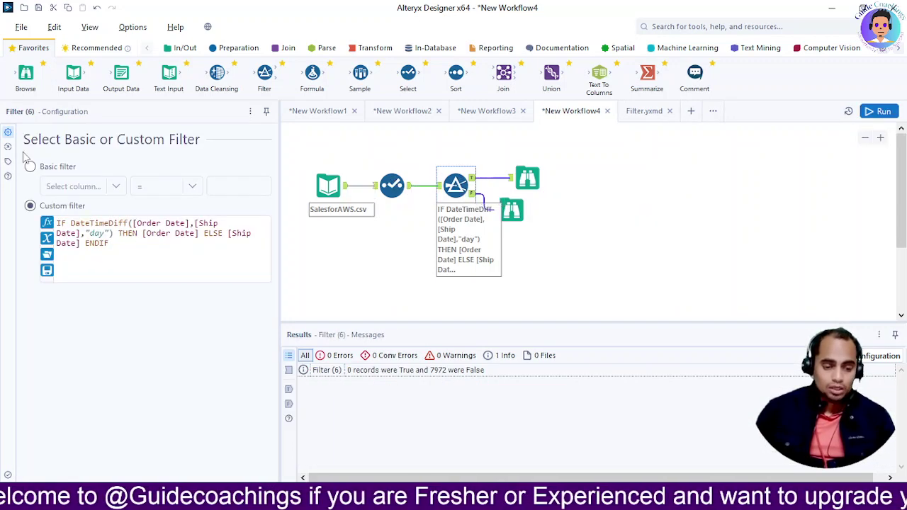
- Switch the Filter to a basic condition: Order Date greater than today's date
left_click(31, 168)
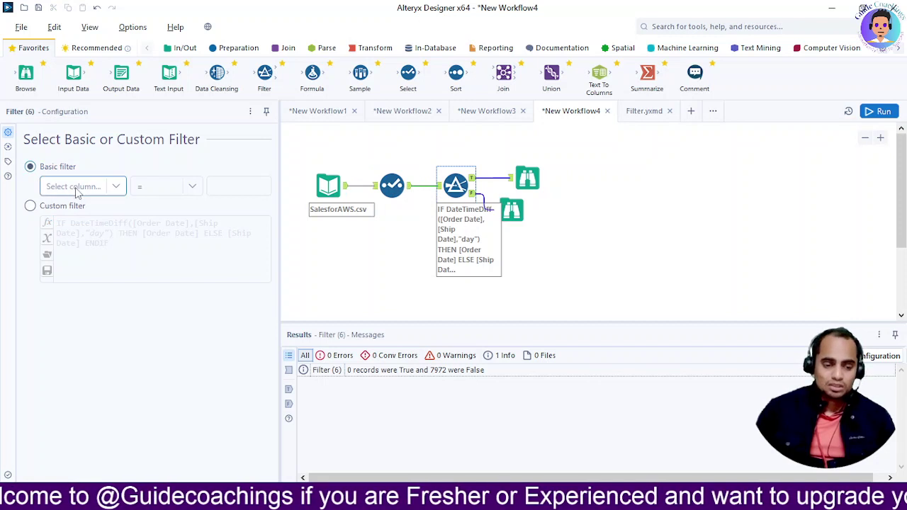
left_click(104, 189)
left_click(86, 207)
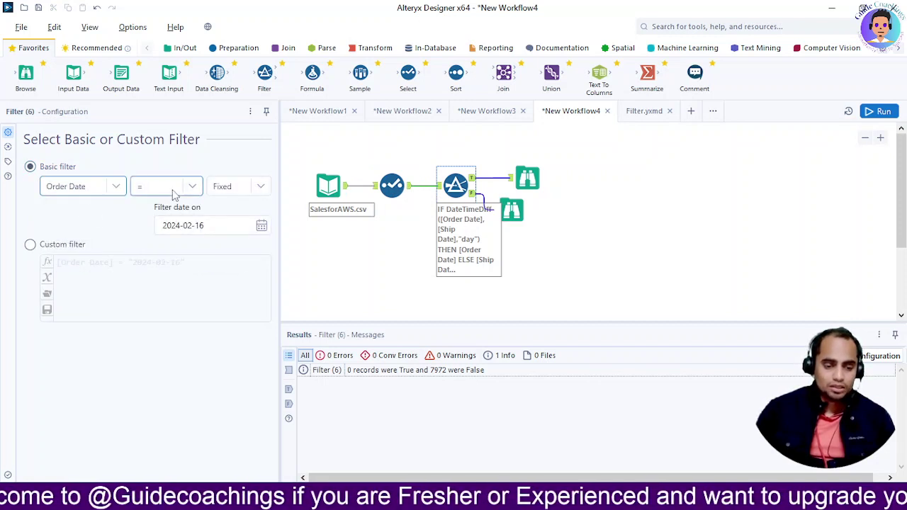
left_click(177, 191)
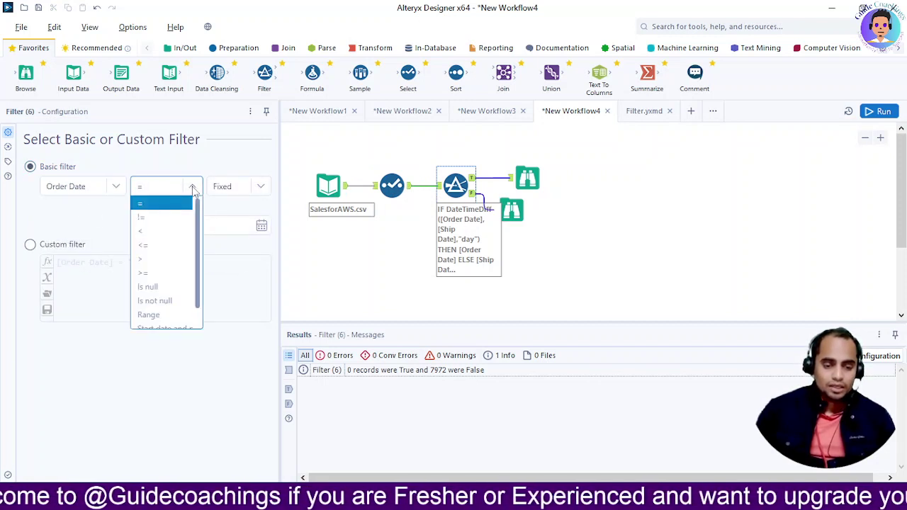
left_click(172, 260)
left_click(244, 186)
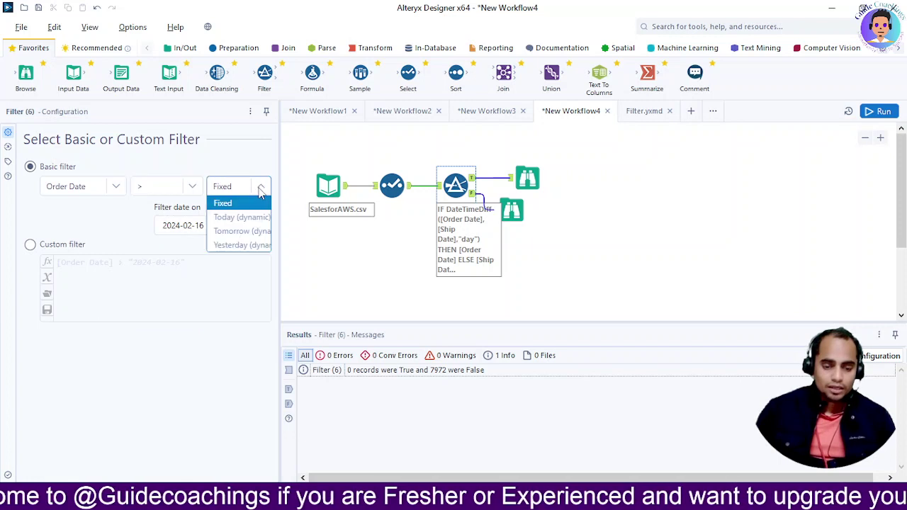
left_click(243, 218)
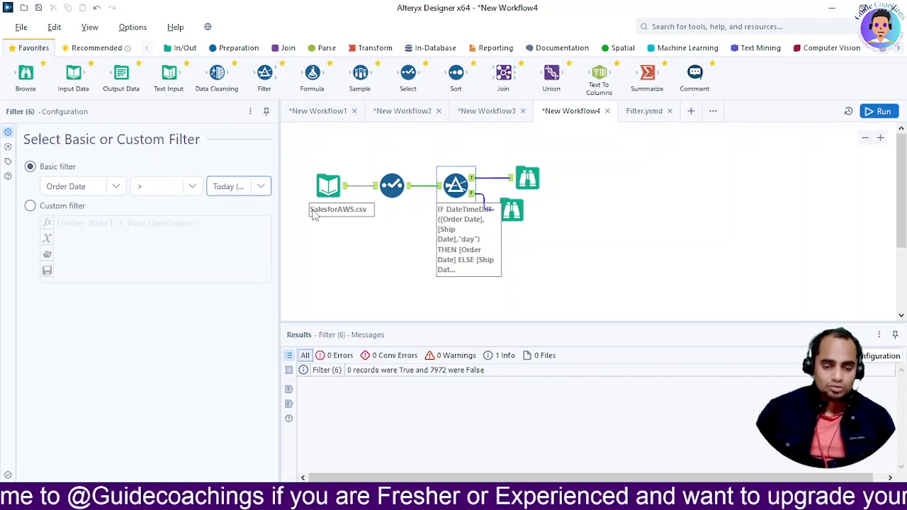
- Rerun the workflow and confirm the True output Browse receives 0 records
left_click(528, 178)
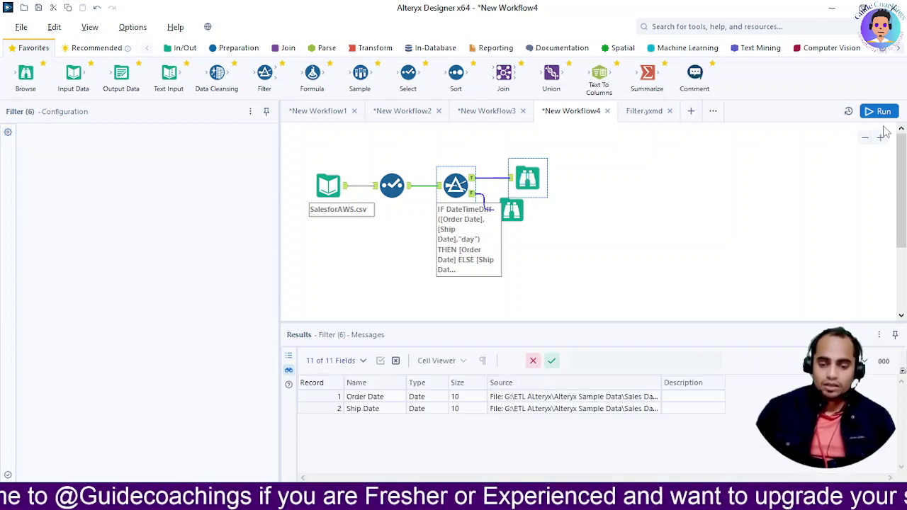
left_click(873, 111)
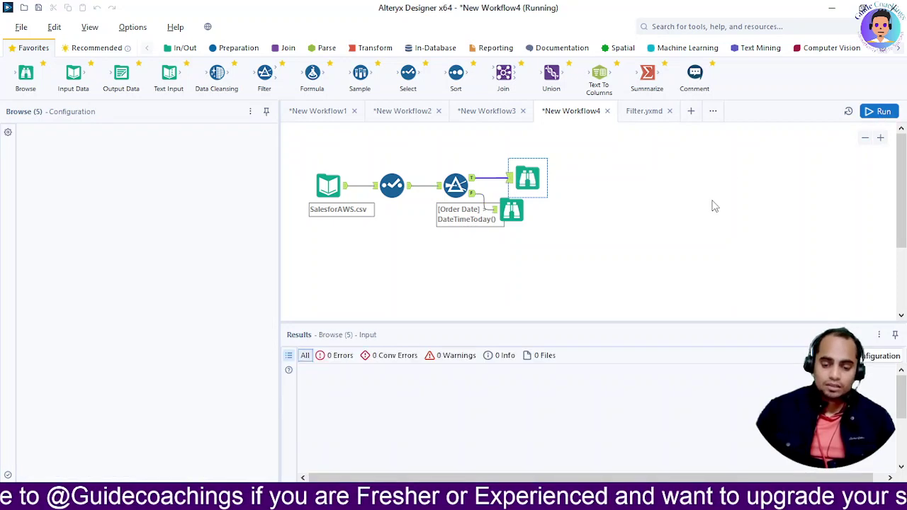
left_click(530, 179)
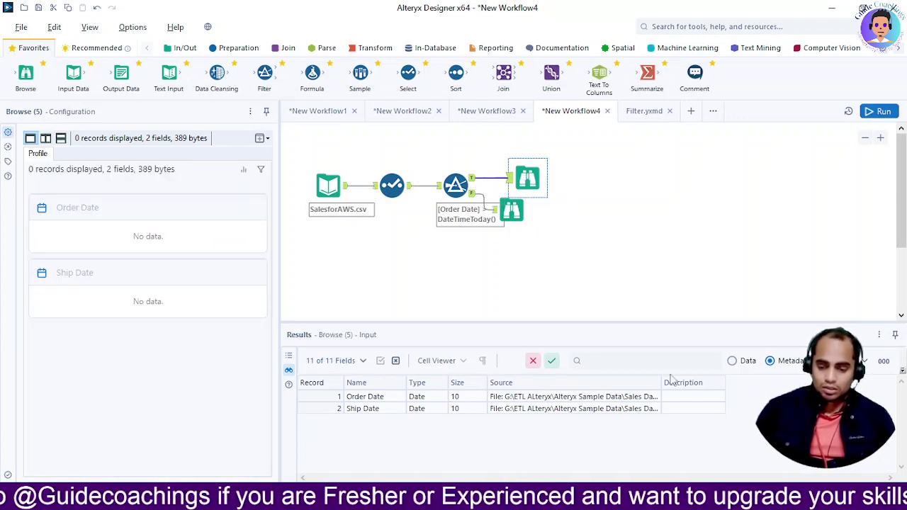
- Rerun and trace the null dates to Select's 22 conversion errors on values like 6/24/2016
left_click(733, 362)
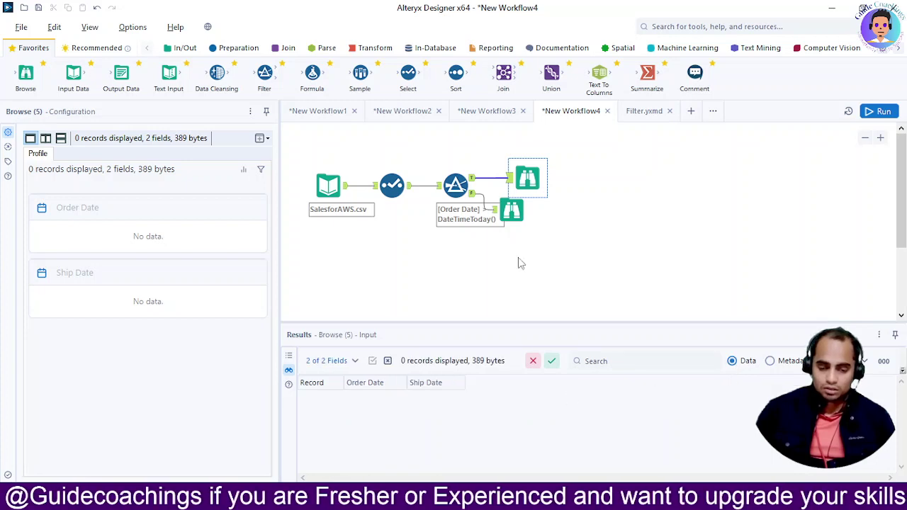
left_click(512, 211)
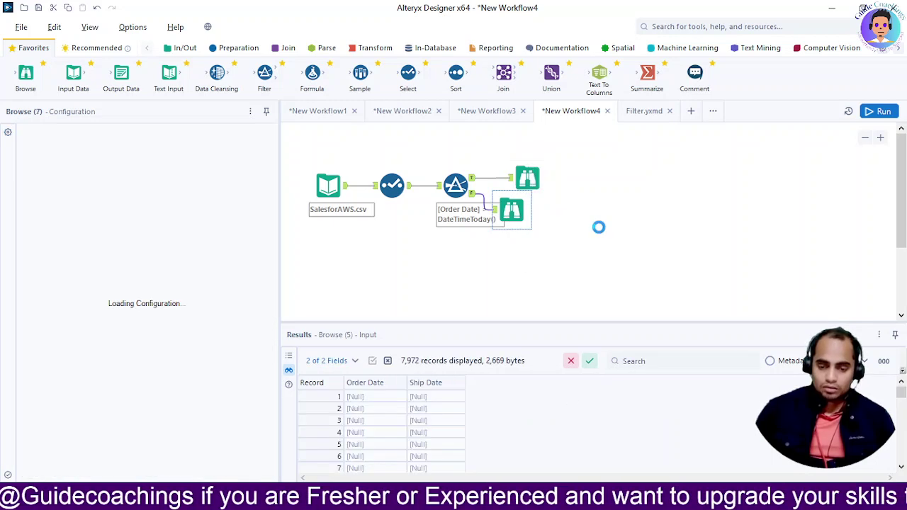
left_click(879, 112)
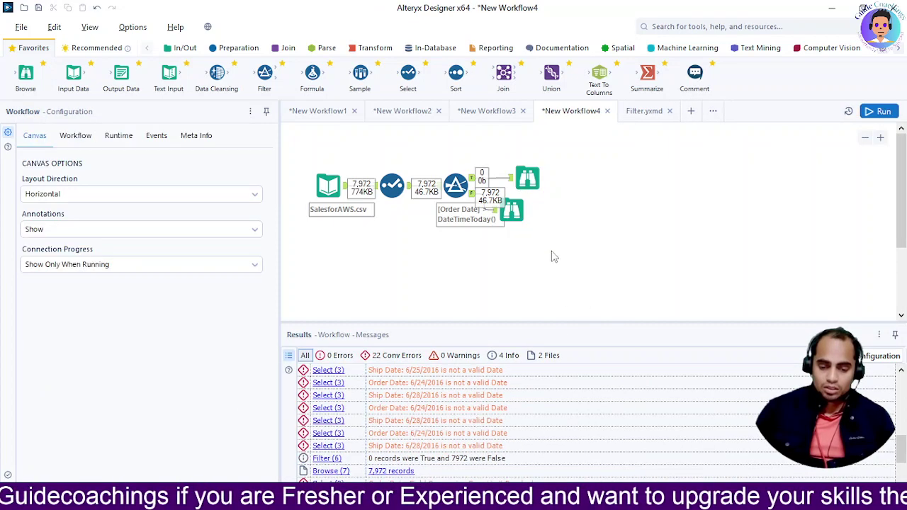
left_click(393, 186)
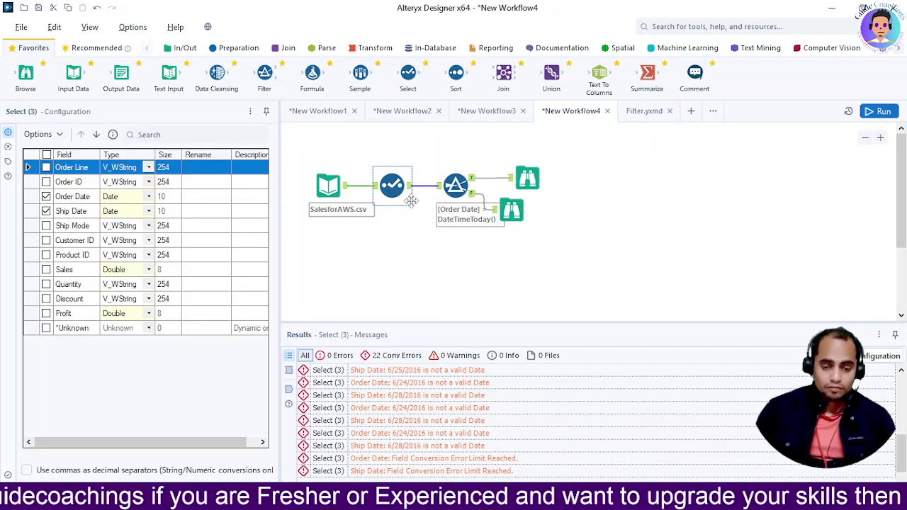
left_click(330, 190)
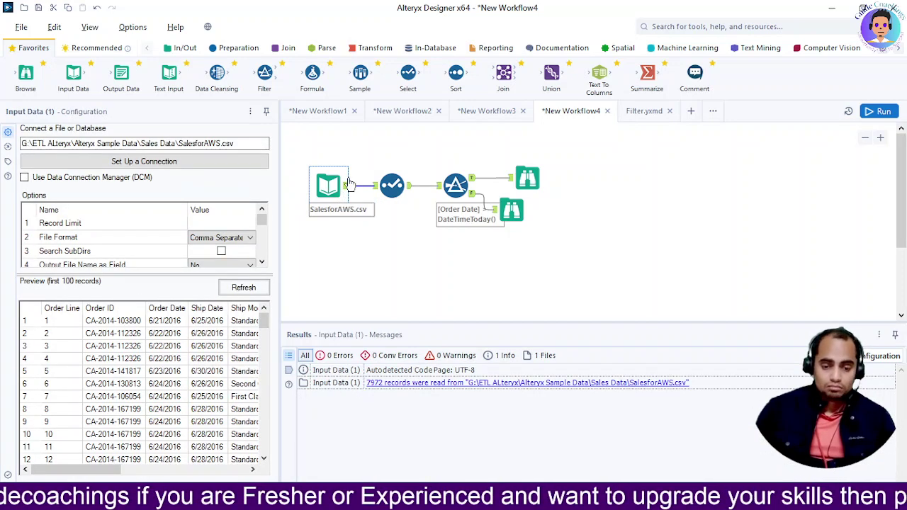
left_click(392, 186)
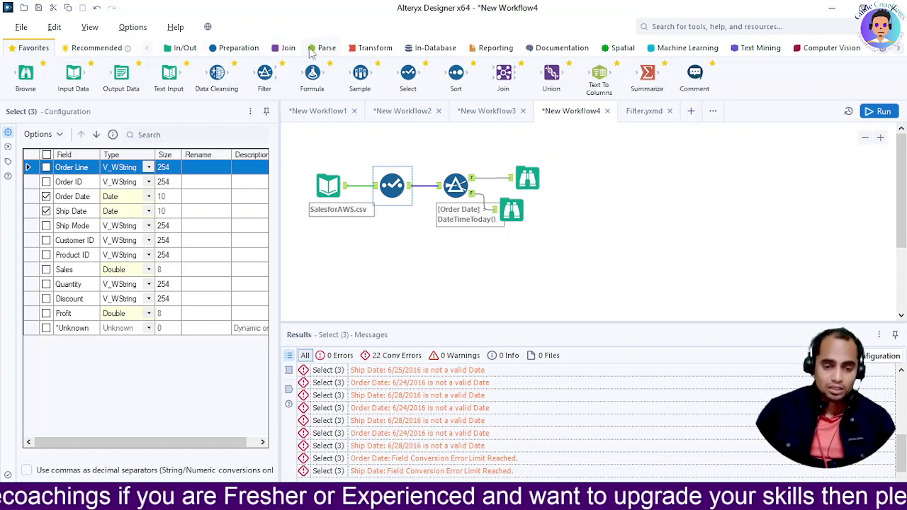
- Add a DateTime tool from the Parse category onto the connection near the Select step
left_click(321, 48)
left_click_drag(26, 74, 427, 187)
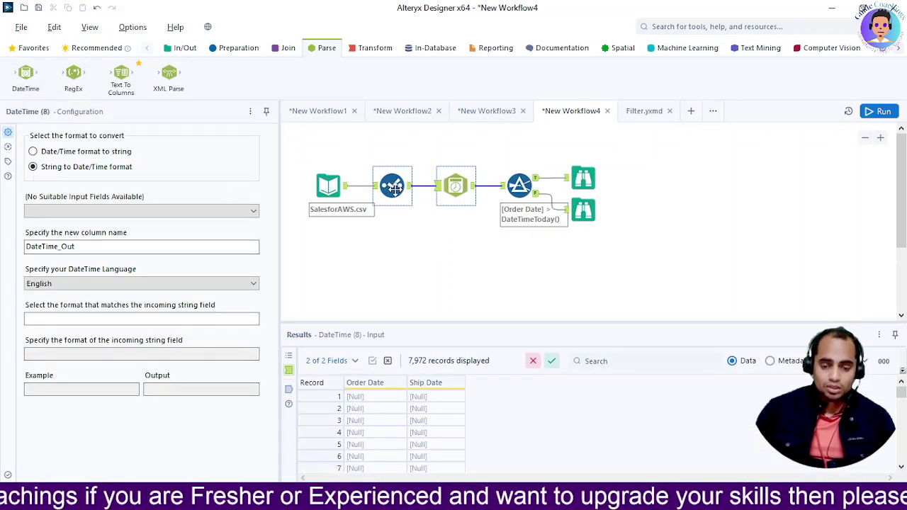
left_click_drag(464, 192, 376, 192)
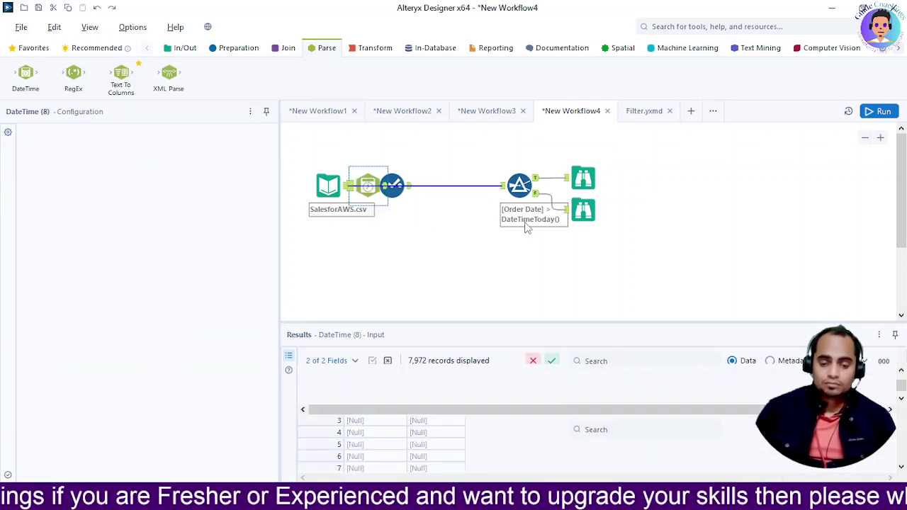
left_click_drag(376, 190, 455, 188)
left_click(456, 188)
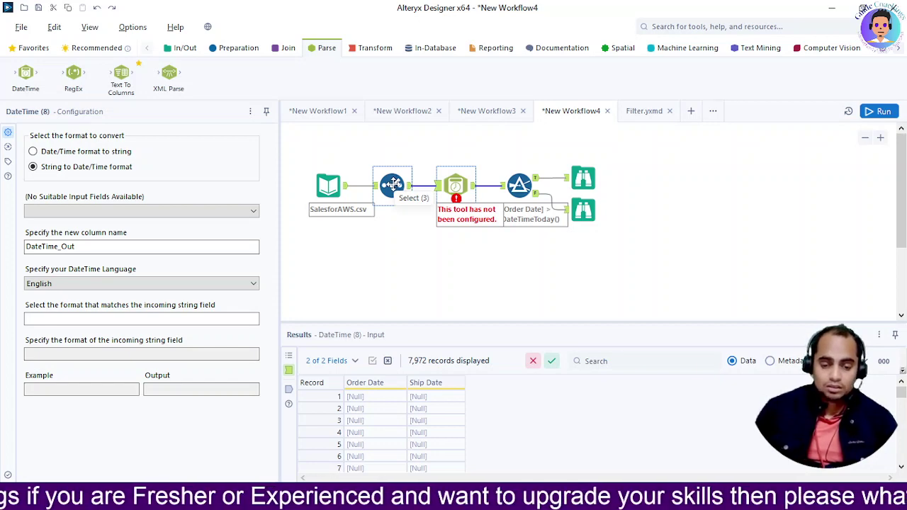
left_click_drag(393, 184, 417, 192)
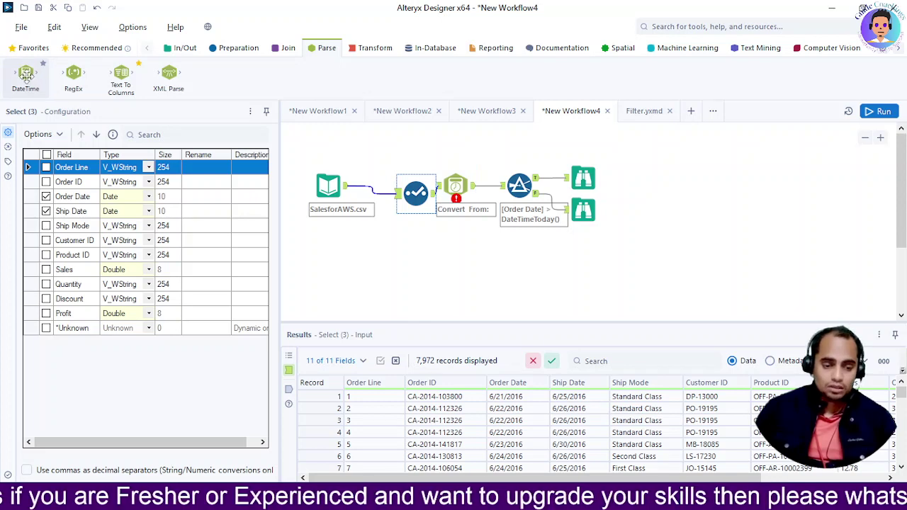
- Place a DateTime tool after the SalesforAWS.csv input, undoing the extra unconfigured copy
left_click_drag(26, 74, 373, 187)
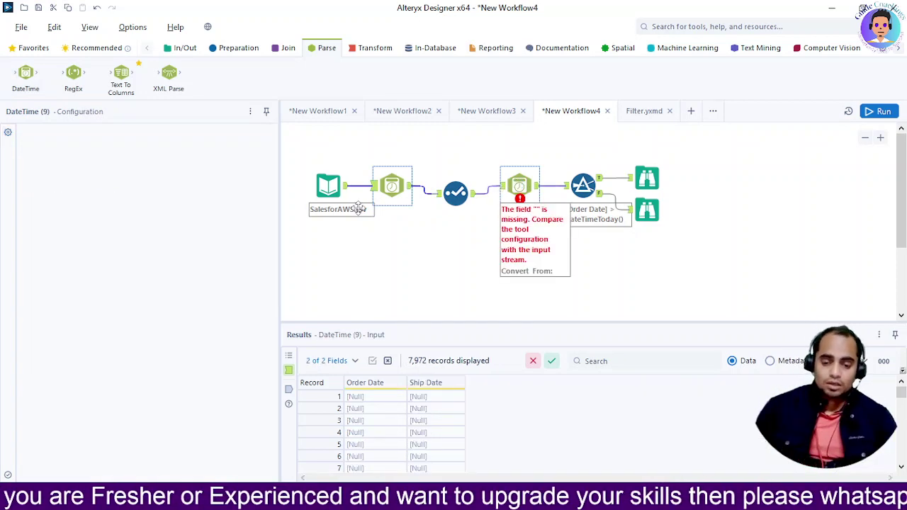
left_click(367, 202)
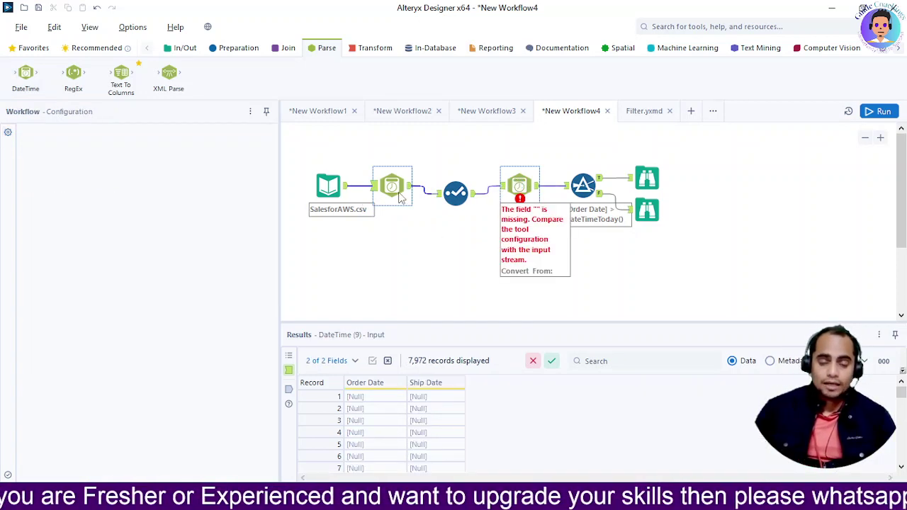
key("ctrl+z")
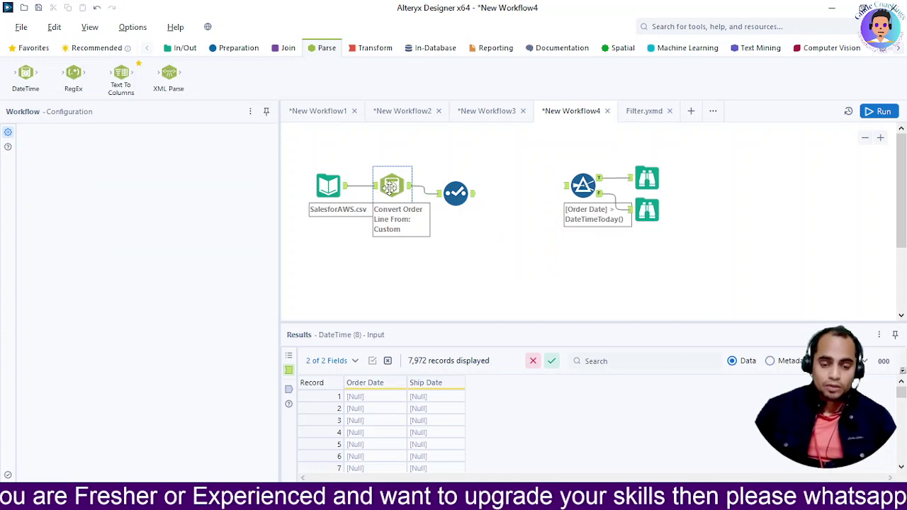
- Convert Order Line to DateTime_Out with format MM-dd-yyyy, run, and reconnect Select to Filter
left_click(391, 186)
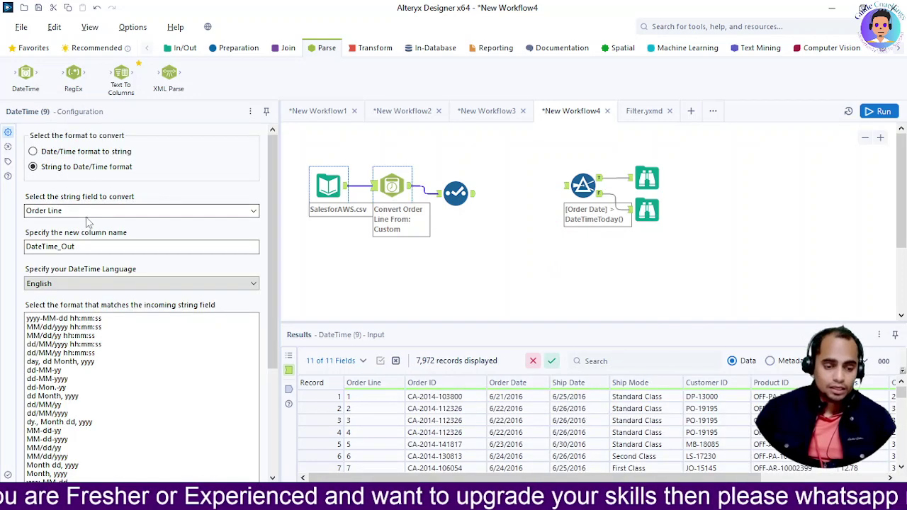
left_click(86, 214)
left_click(122, 251)
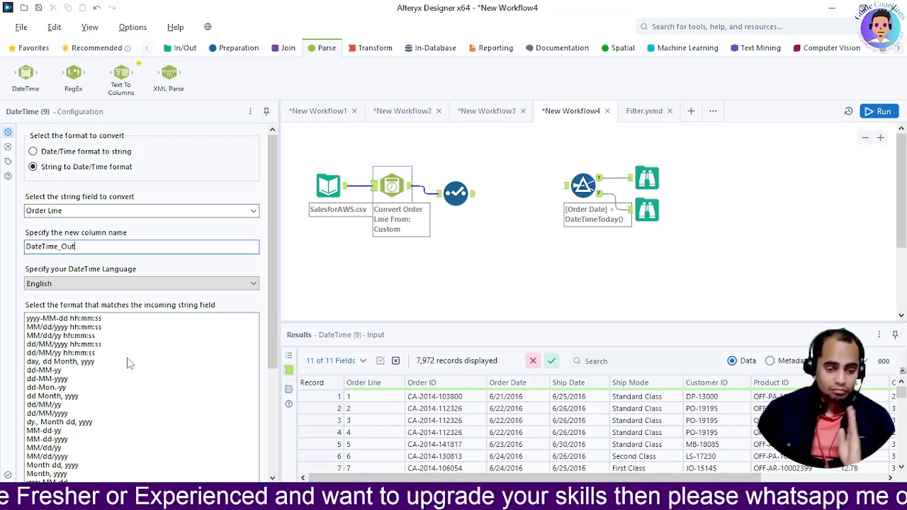
scroll(41, 439, "down", 1)
left_click(43, 434)
left_click(39, 400)
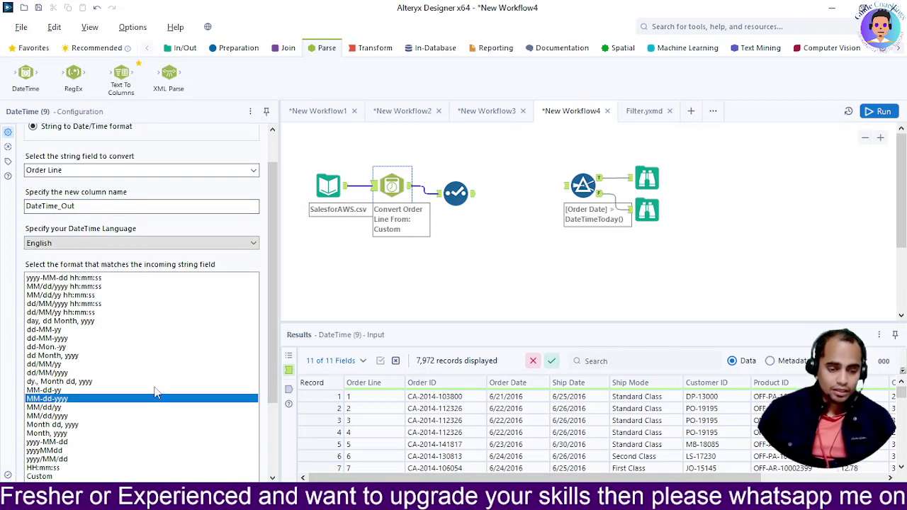
left_click(879, 114)
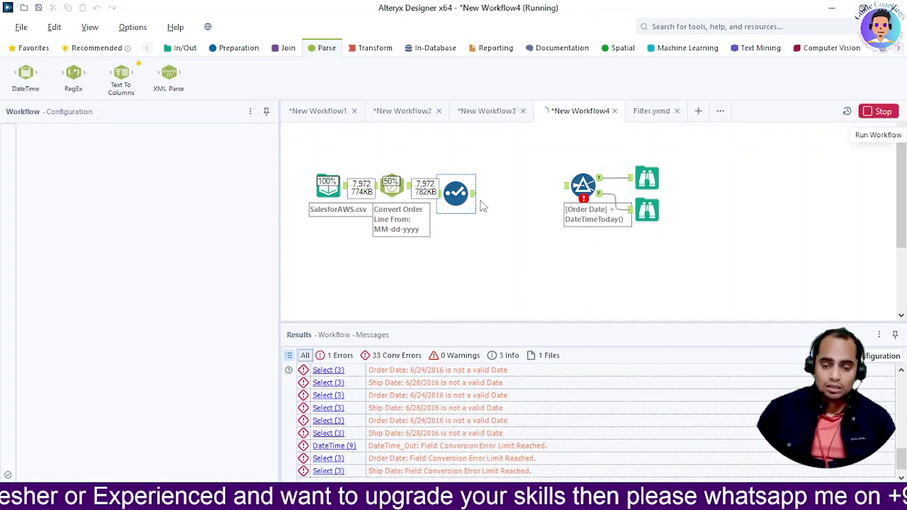
left_click_drag(473, 192, 580, 190)
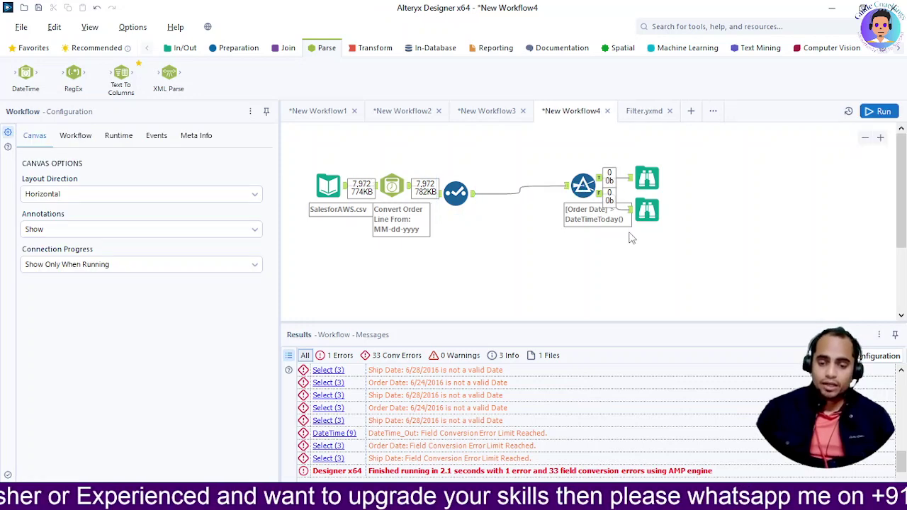
- Run the workflow and check the Filter's True output and Select fields
left_click(647, 179)
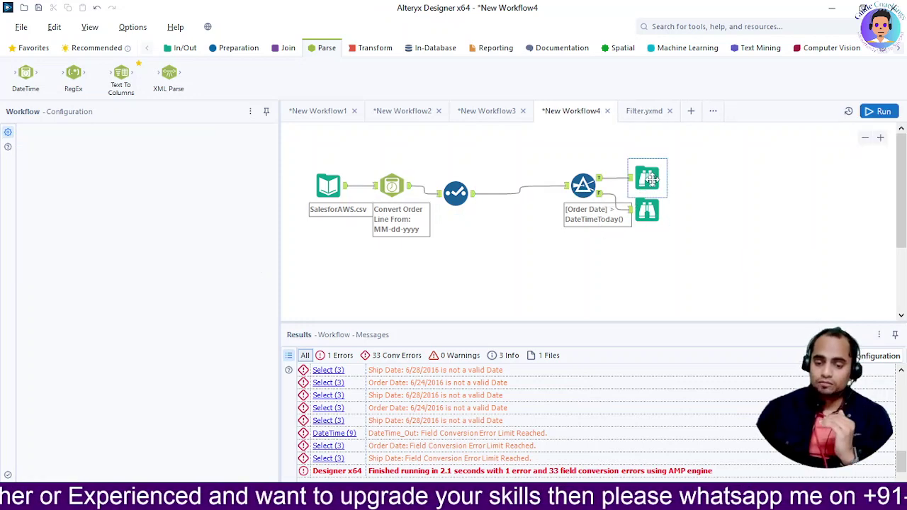
left_click(879, 111)
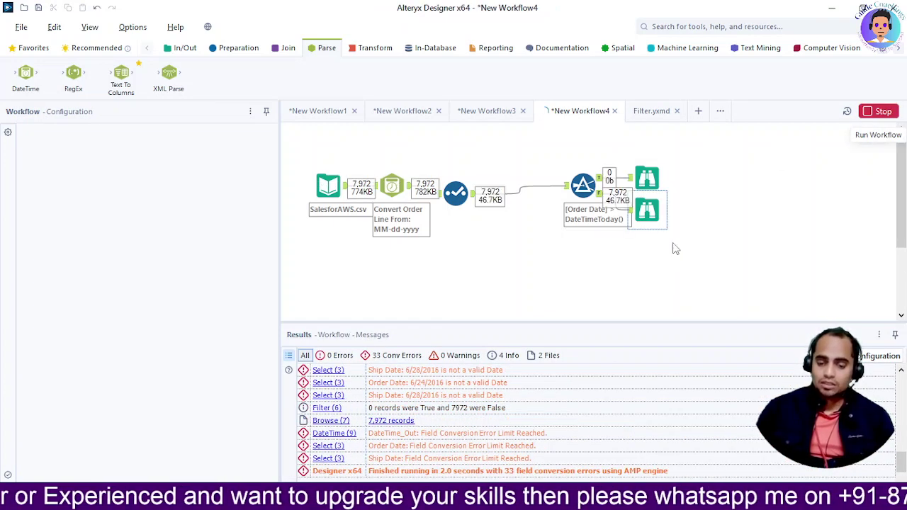
left_click(458, 199)
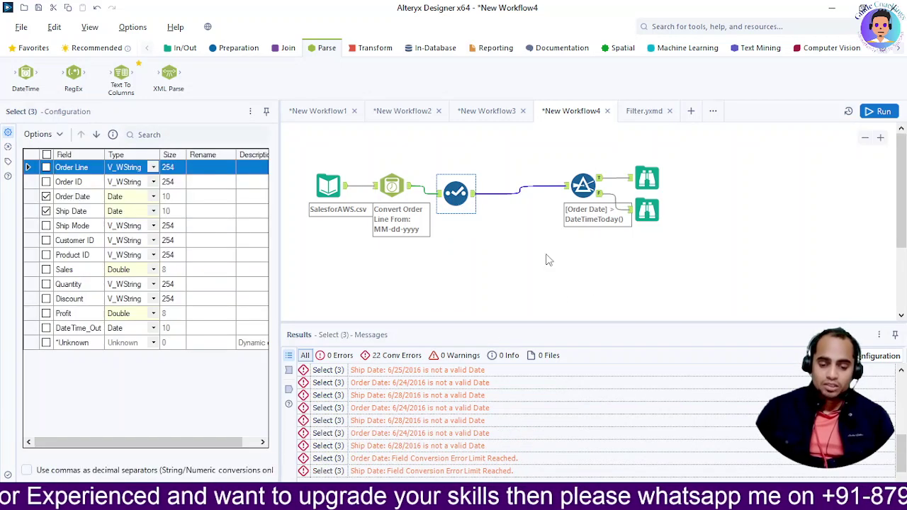
- Change the DateTime input format to MM/dd/yyyy and rerun, checking the Filter results
left_click(392, 186)
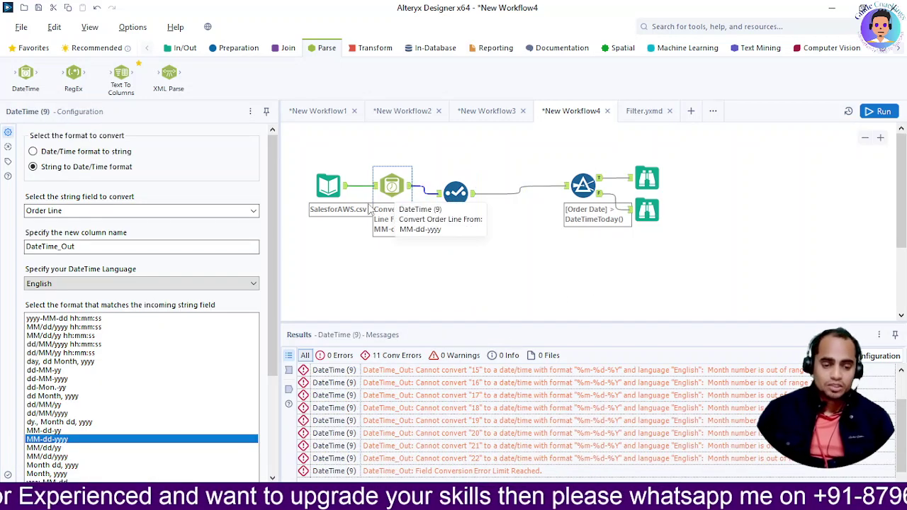
scroll(46, 458, "down", 1)
left_click(47, 451)
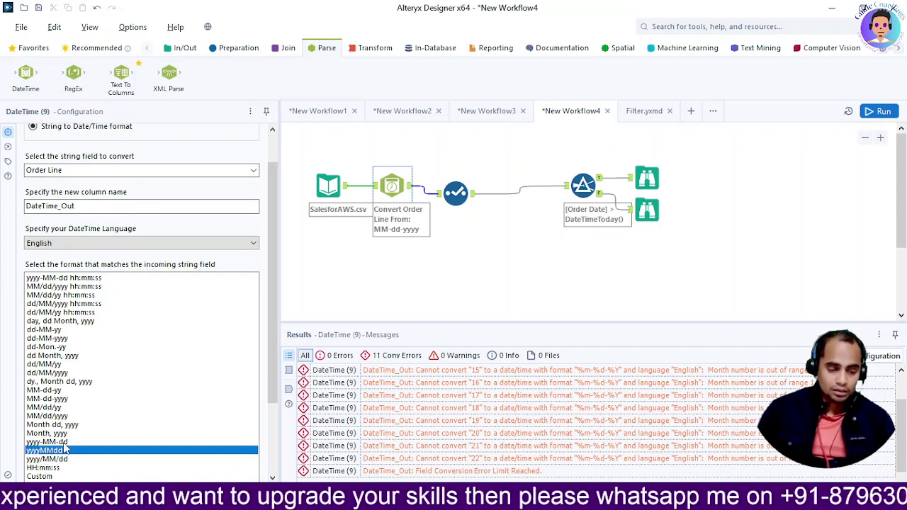
left_click(47, 442)
left_click(44, 418)
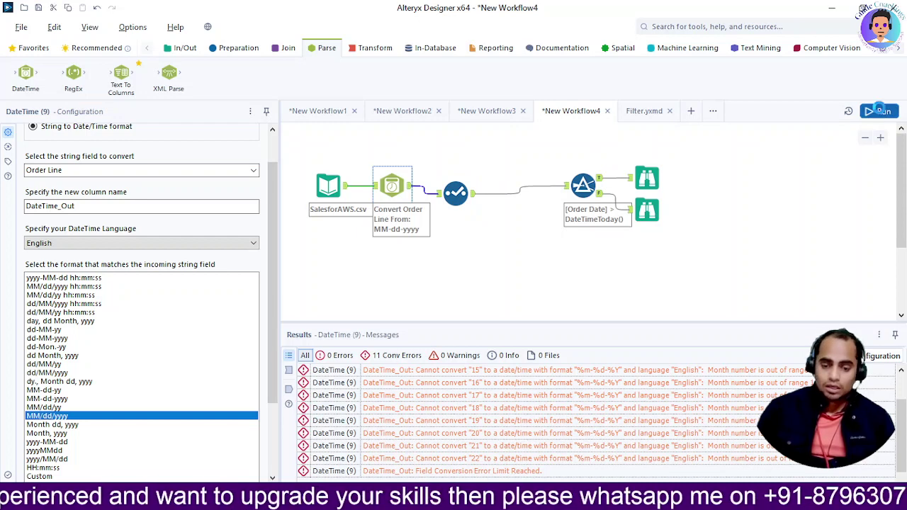
left_click(879, 111)
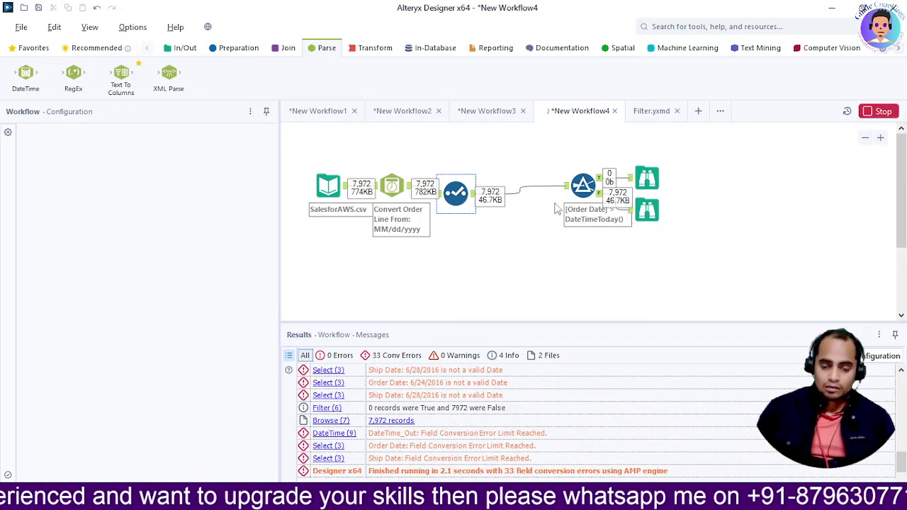
left_click(583, 185)
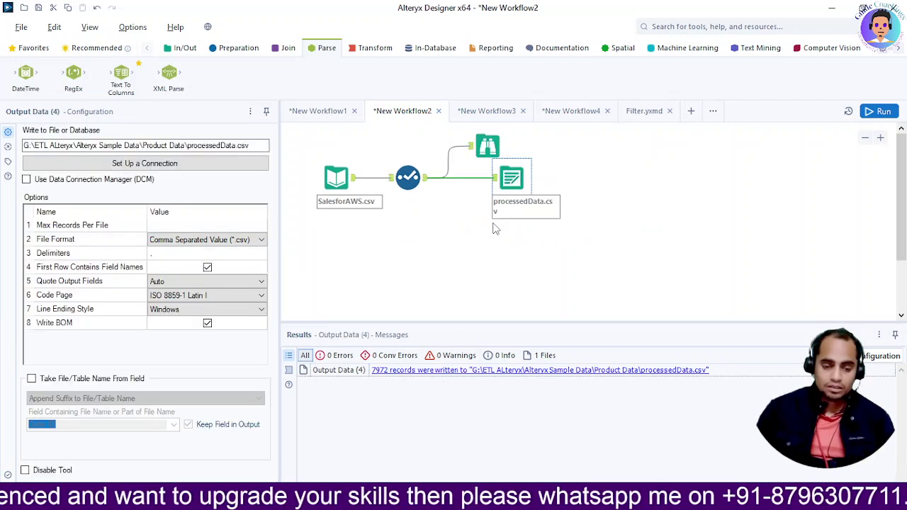
- In New Workflow3, review the date conversion, Select field settings and the Order Date equals ship date filter condition
left_click(487, 113)
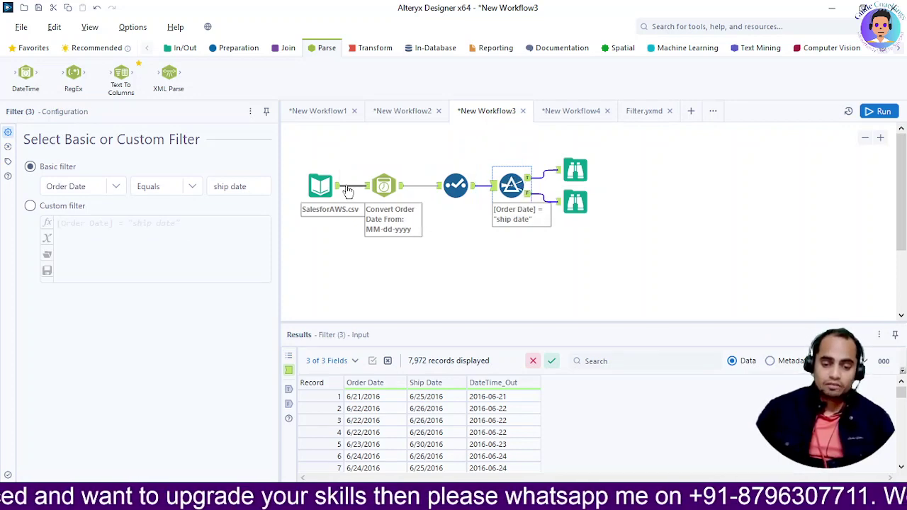
left_click(383, 186)
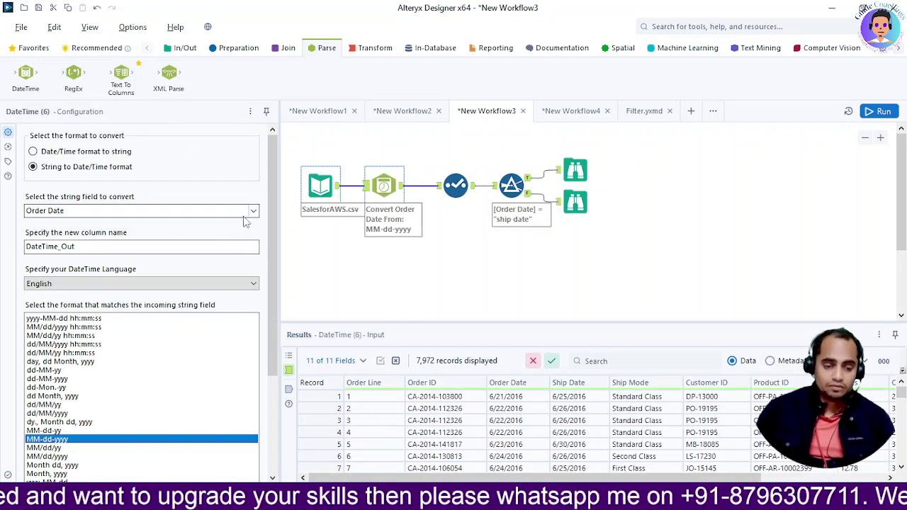
left_click(456, 185)
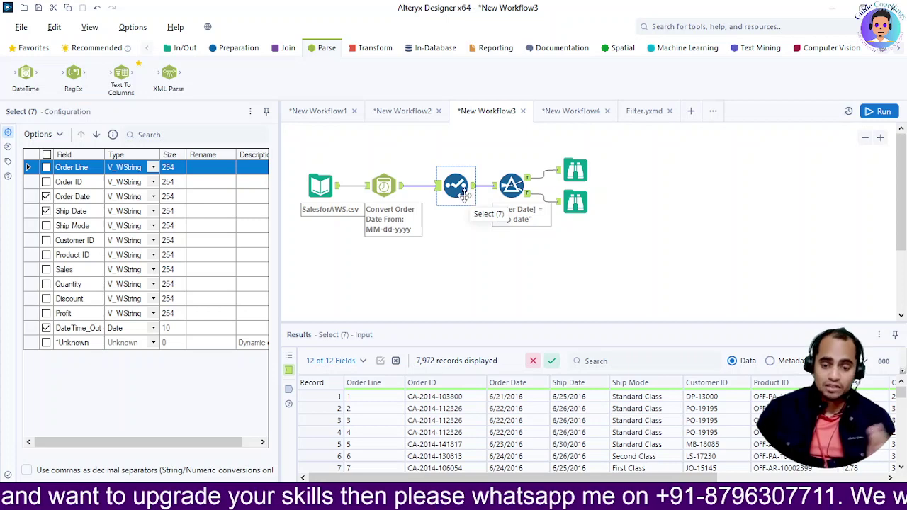
left_click(512, 187)
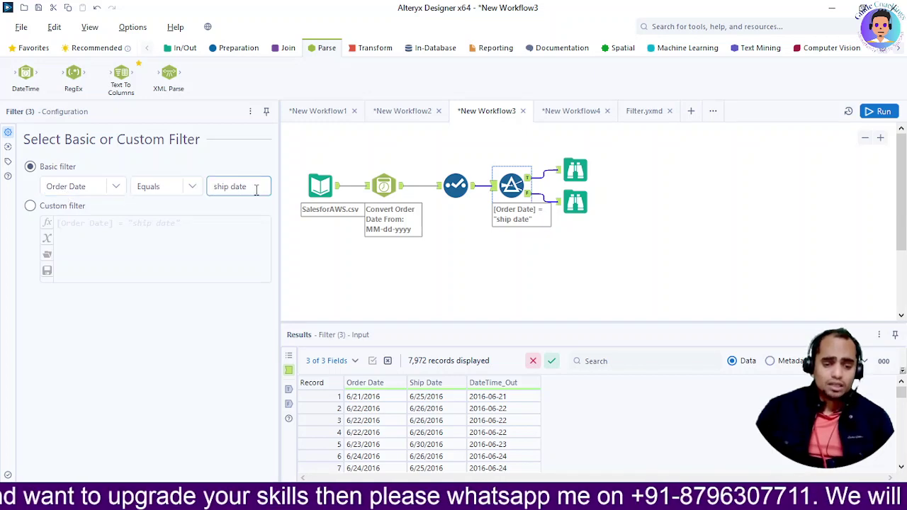
left_click(577, 169)
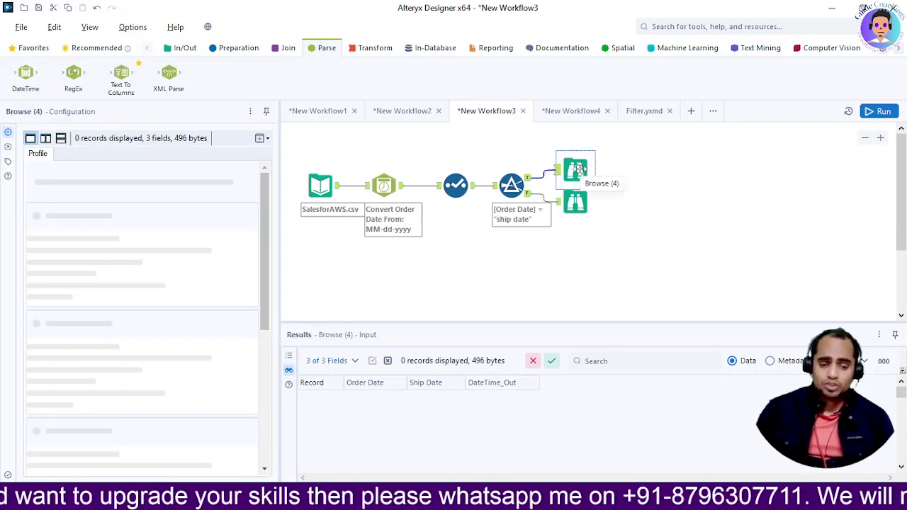
- Run the filter workflow and confirm all 7,972 records land in the False output
left_click(869, 112)
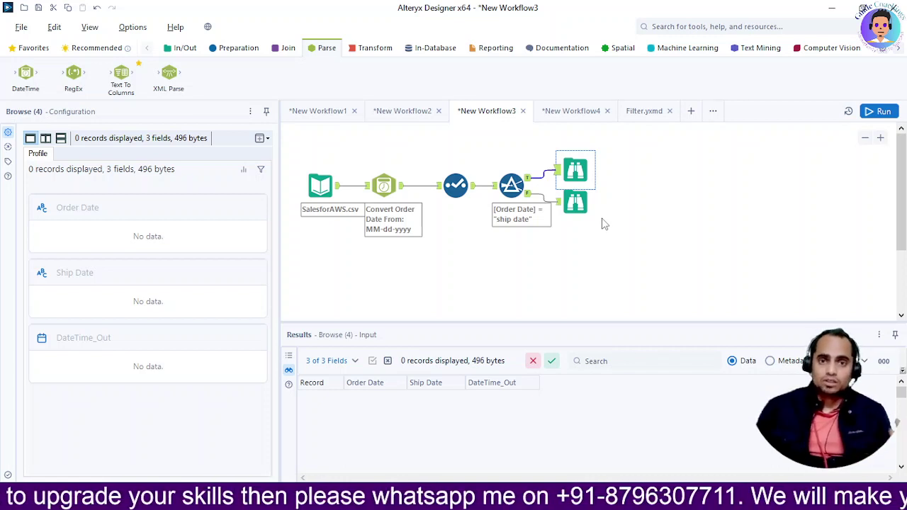
left_click(576, 204)
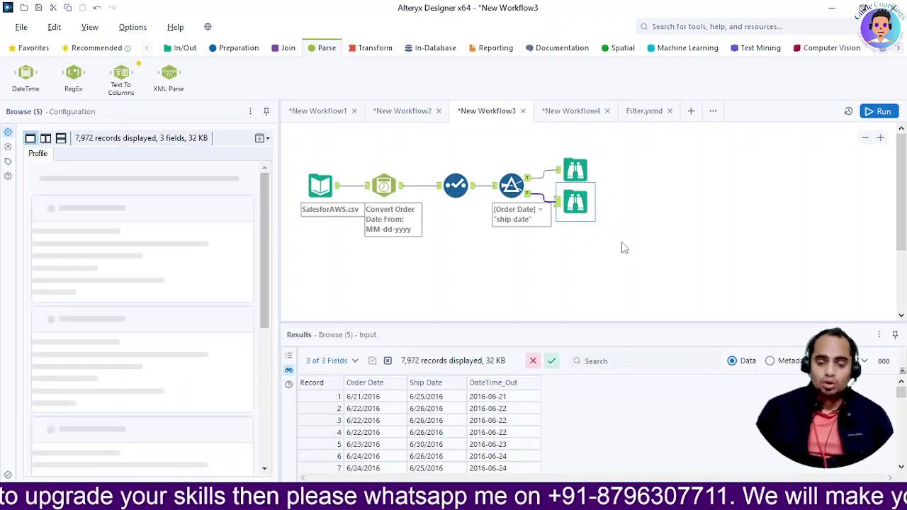
scroll(482, 436, "down", 3)
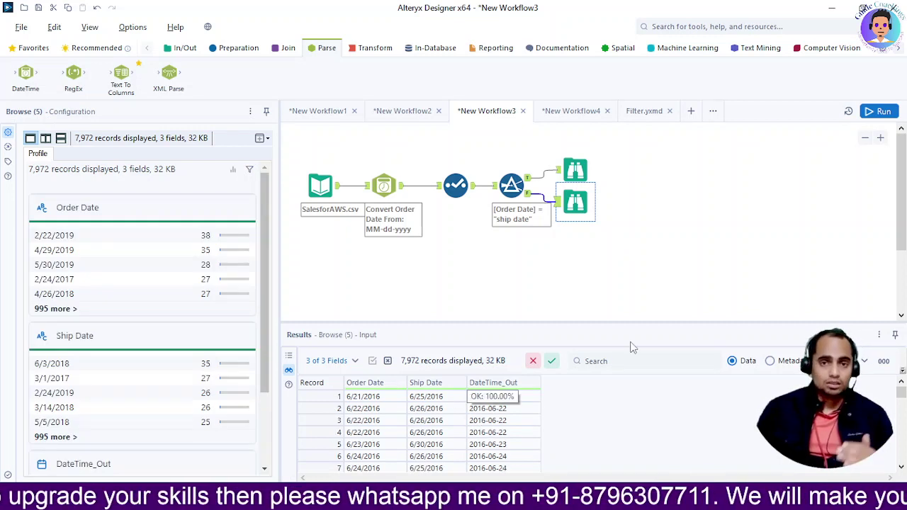
key("ctrl+r")
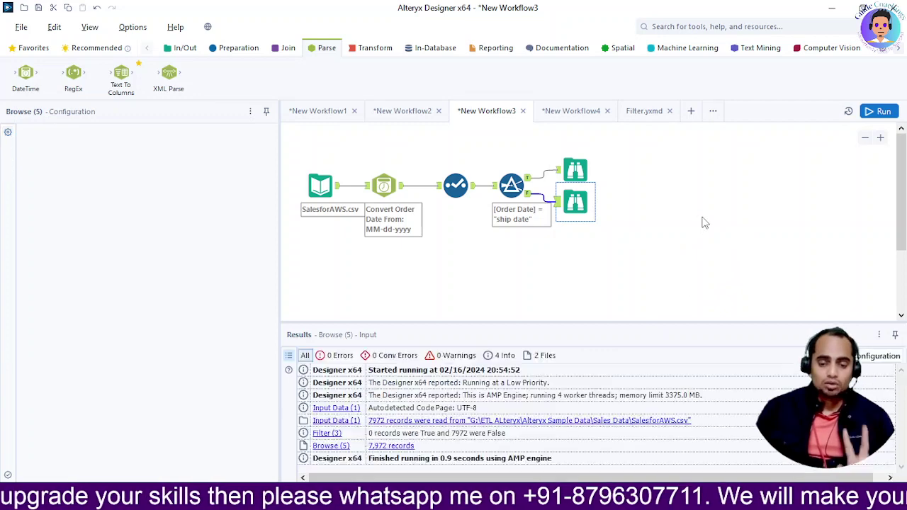
left_click(704, 223)
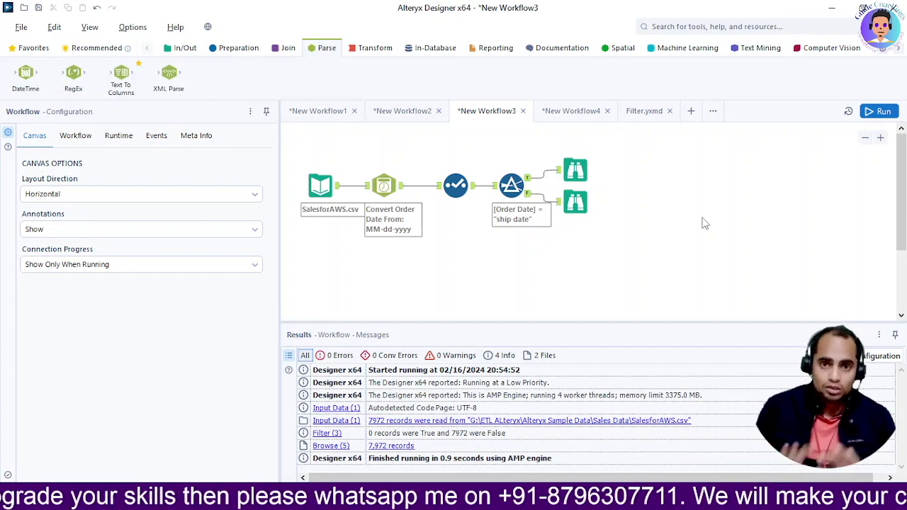
key("alt+Tab")
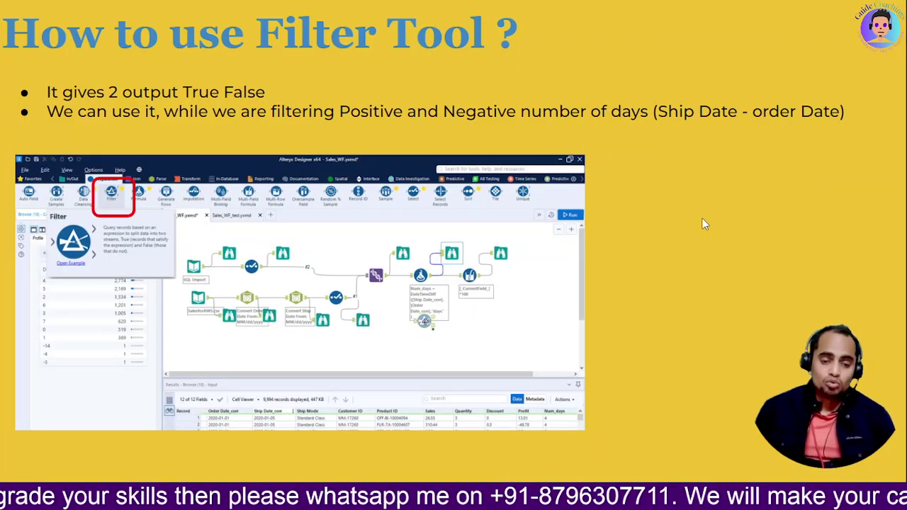
- Advance to the 'How to Move Data within Alteryx and outside' slide, then return to Alteryx
left_click(758, 204)
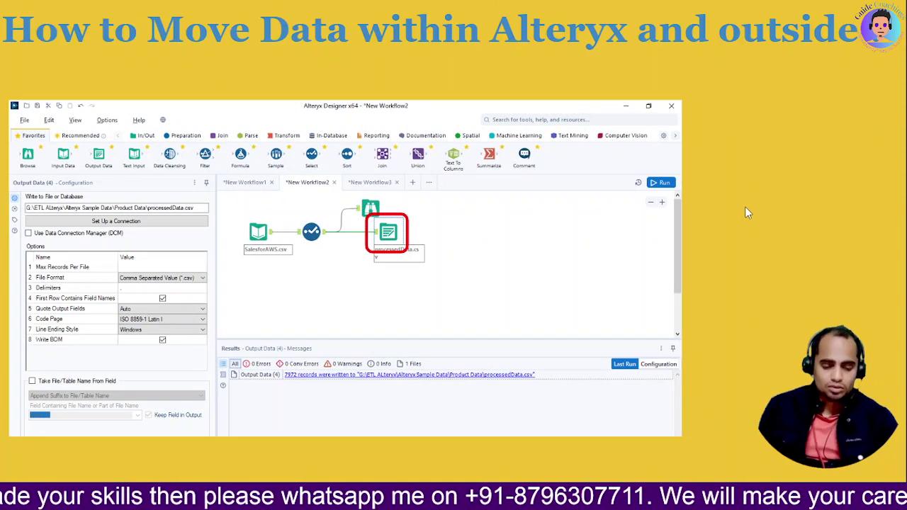
key("alt+Tab")
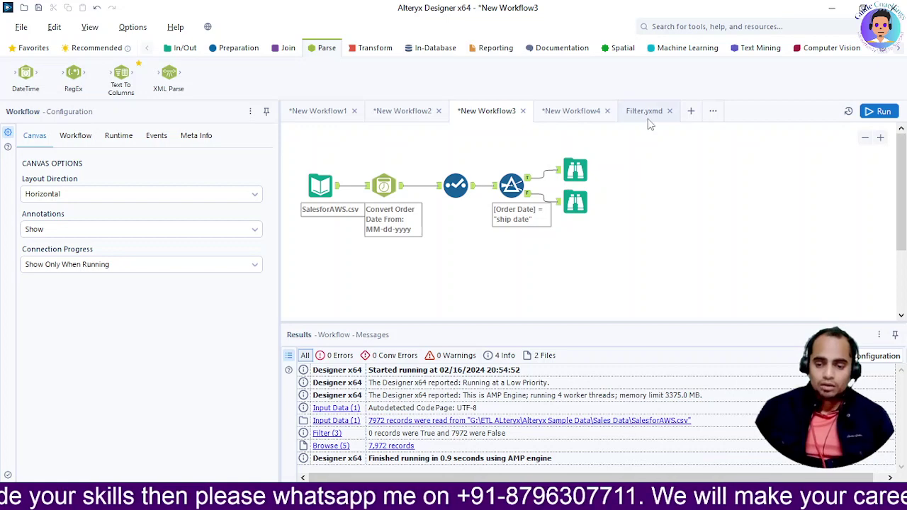
- Close the Filter.yxmd example tab and bring back the workflow reading SalesforSQL.csv
left_click(671, 113)
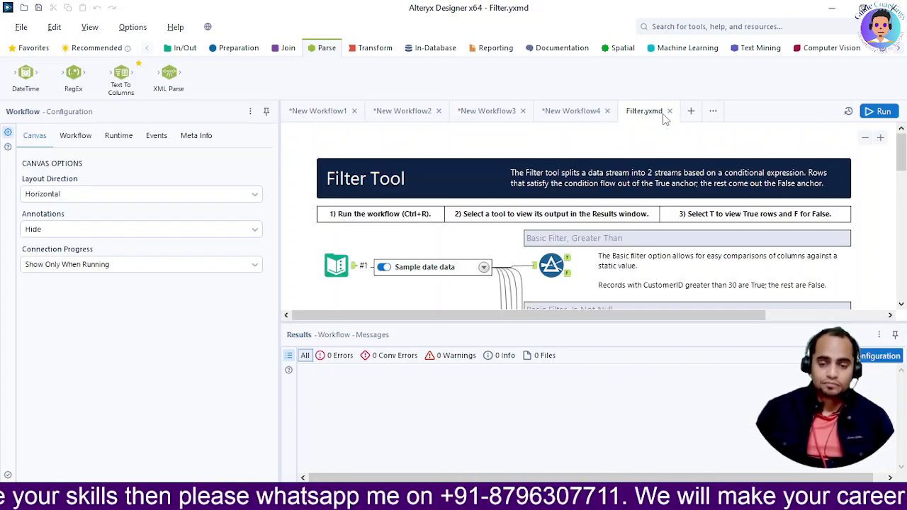
left_click(671, 113)
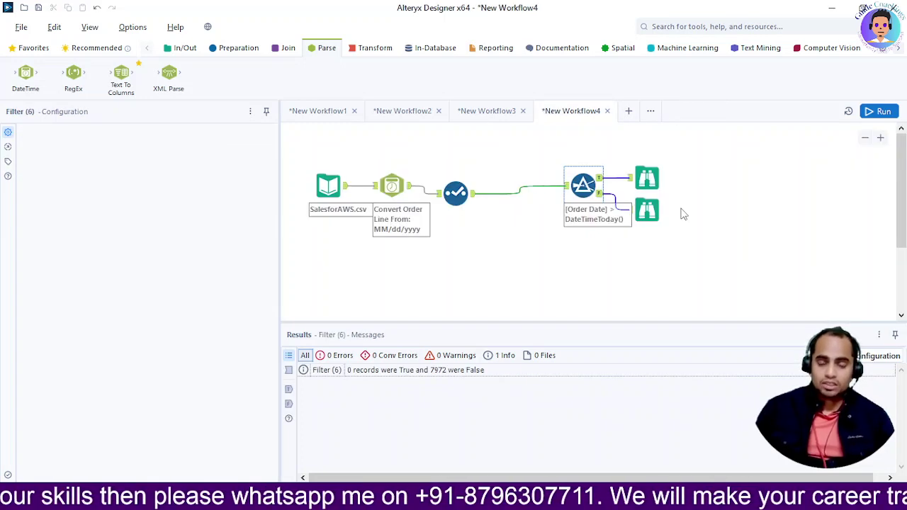
left_click(437, 131)
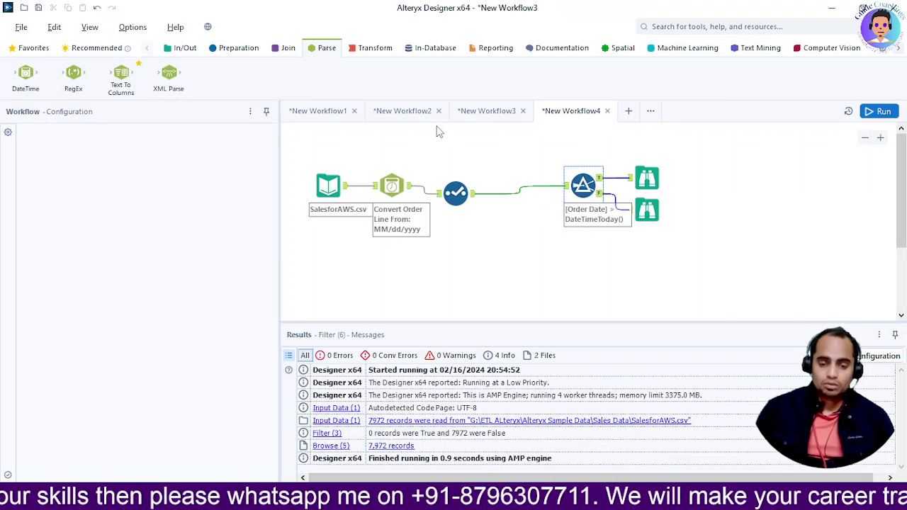
left_click(487, 113)
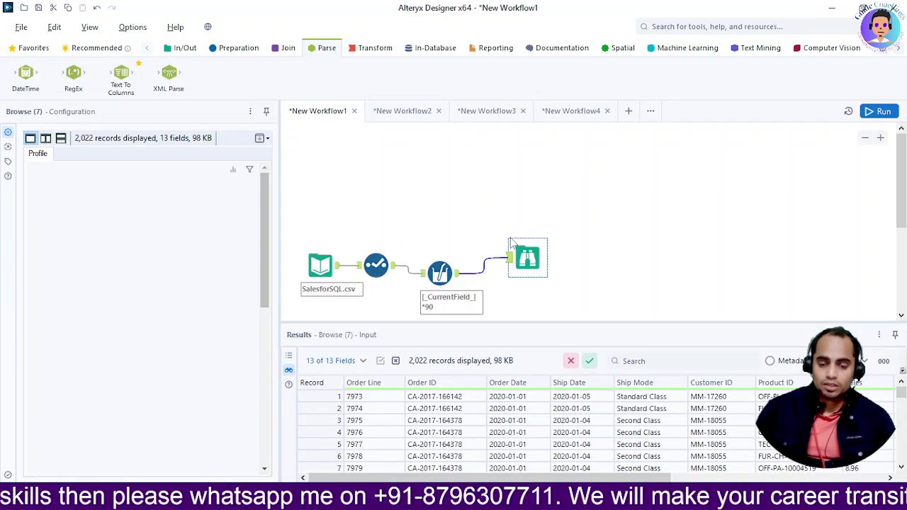
- Keep only Order Date, Ship Date and Sales in the Select step, moving Sales directly below Ship Date
left_click(320, 267)
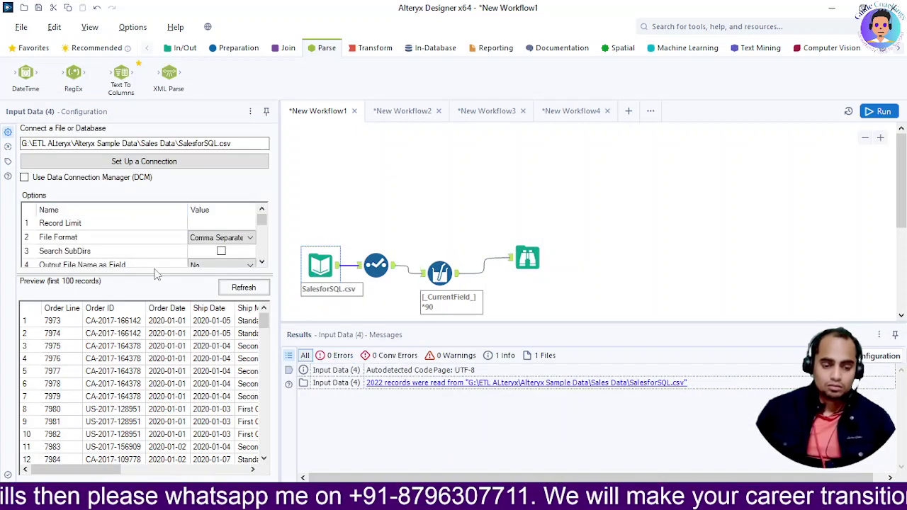
left_click(372, 265)
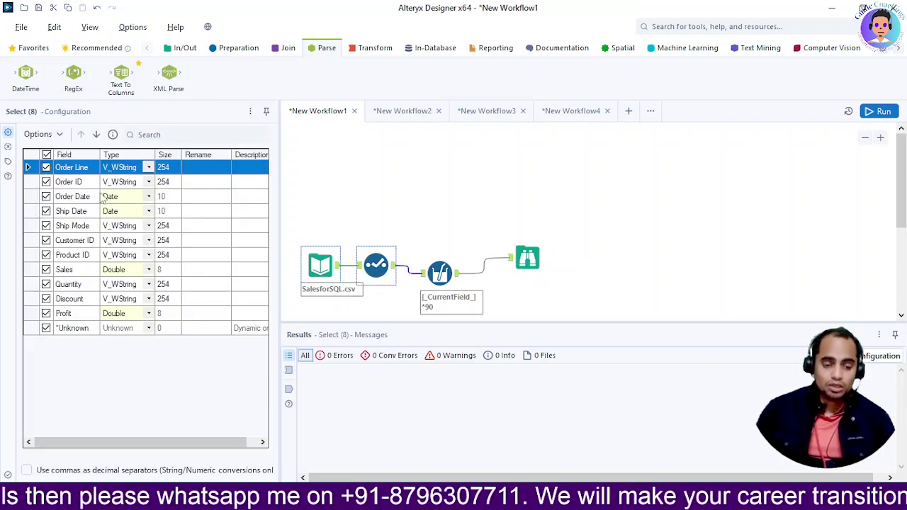
left_click(46, 155)
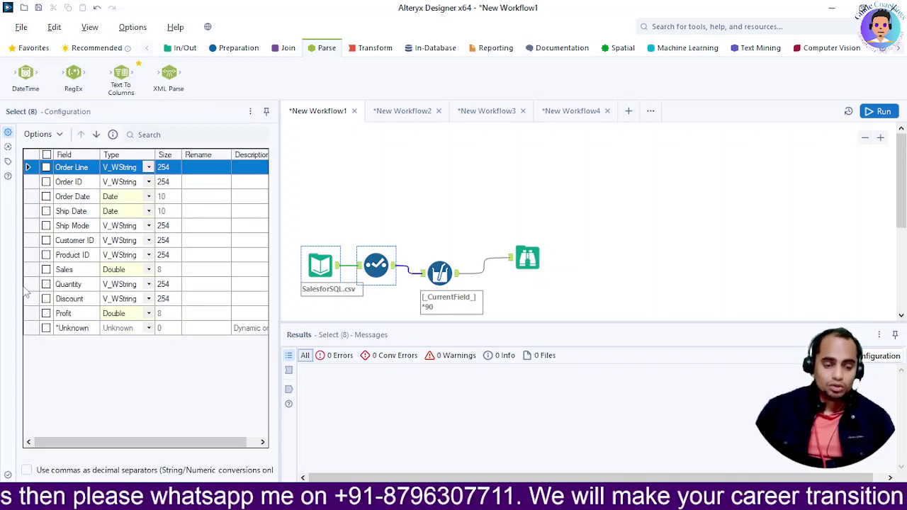
left_click(46, 211)
left_click(46, 196)
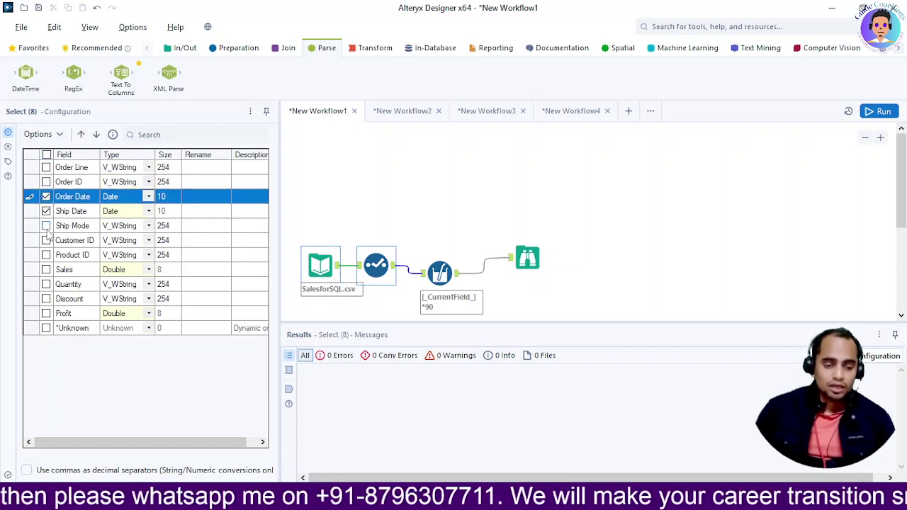
left_click(51, 275)
left_click(47, 270)
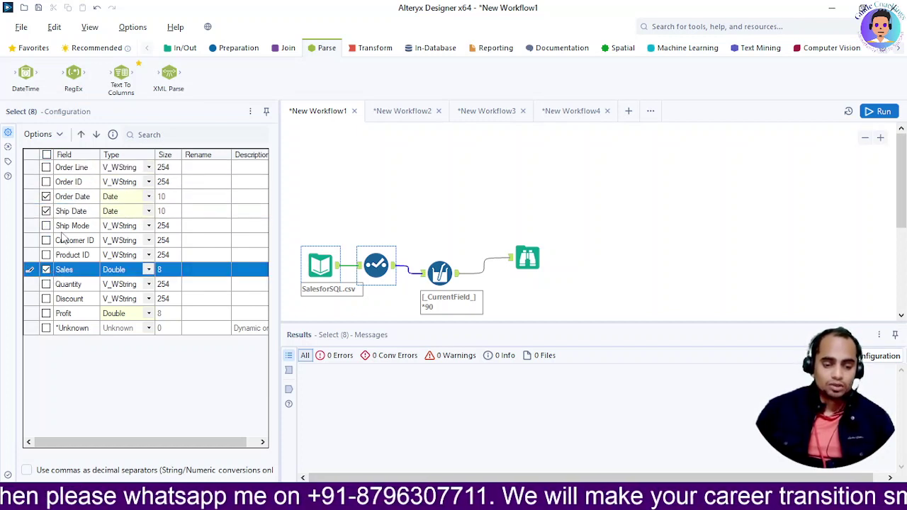
left_click(81, 134)
left_click(81, 134)
left_click(81, 134)
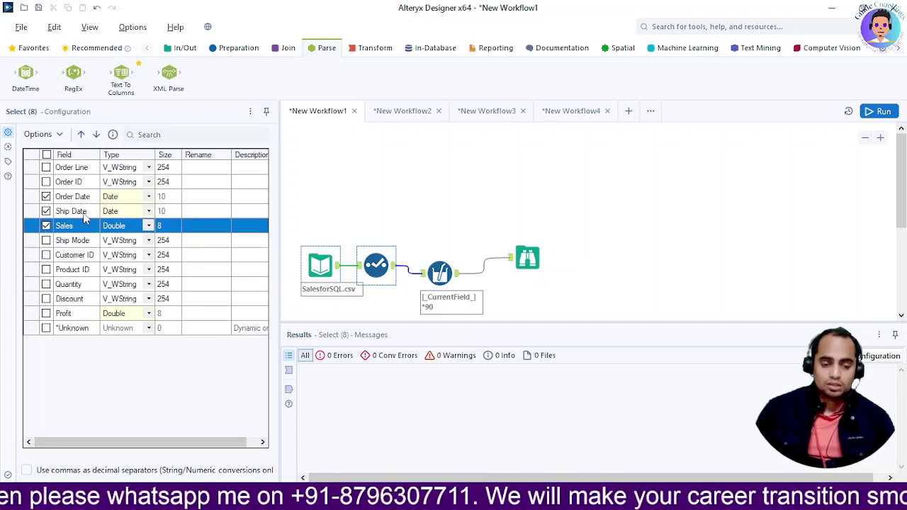
left_click(441, 277)
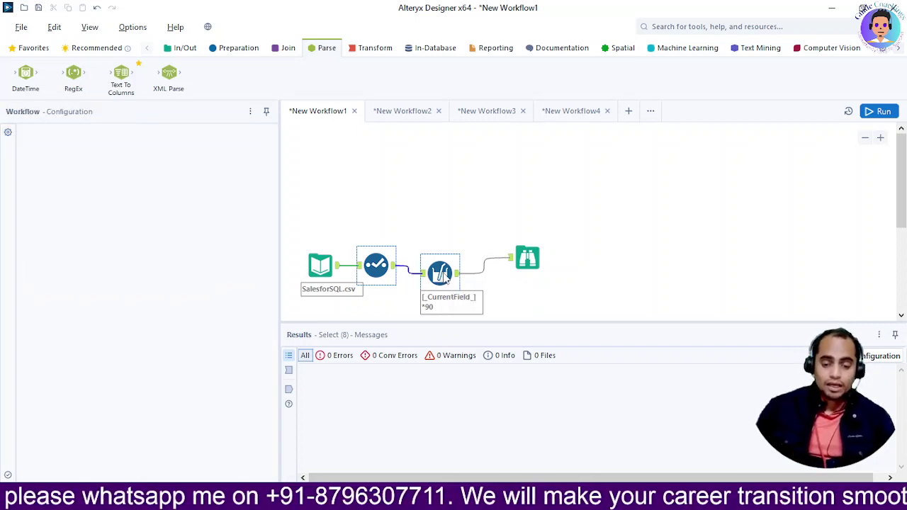
- Delete the Multi-Field Formula step and add an Output Data tool from Favorites after Select
key("Delete")
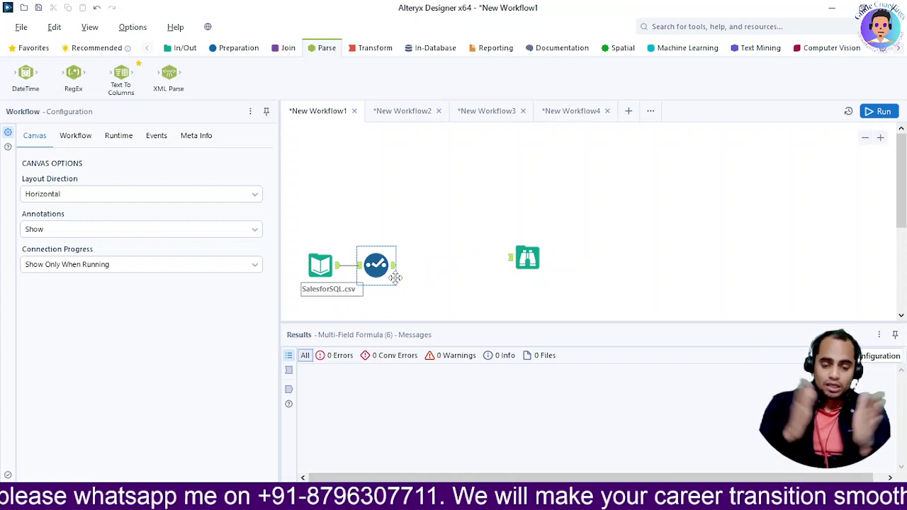
left_click(528, 261)
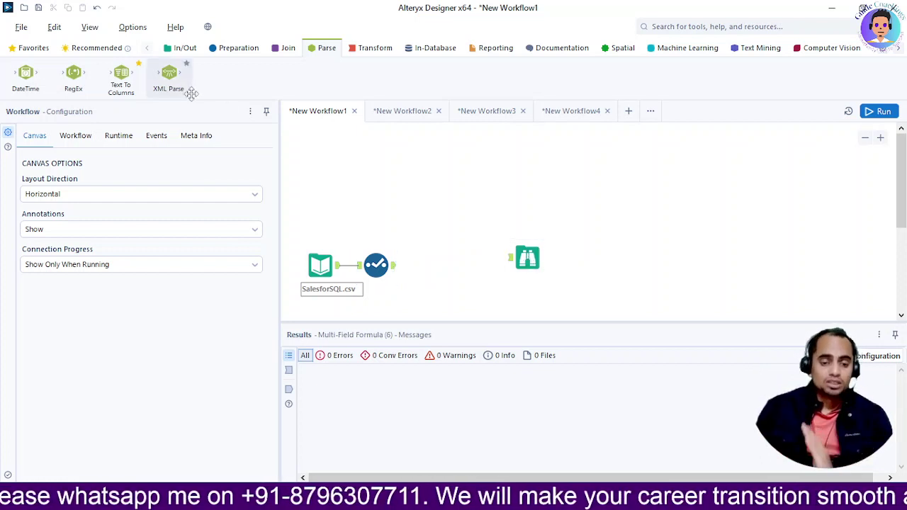
left_click(33, 47)
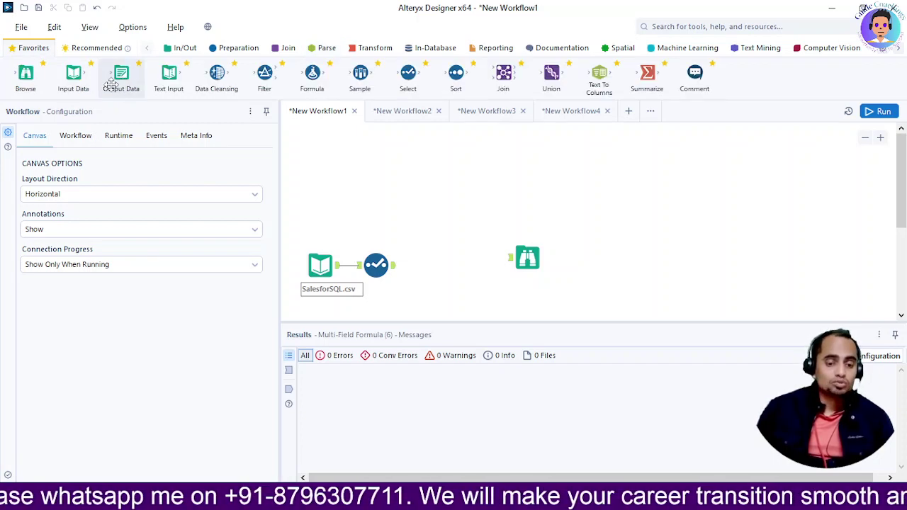
left_click_drag(122, 76, 423, 263)
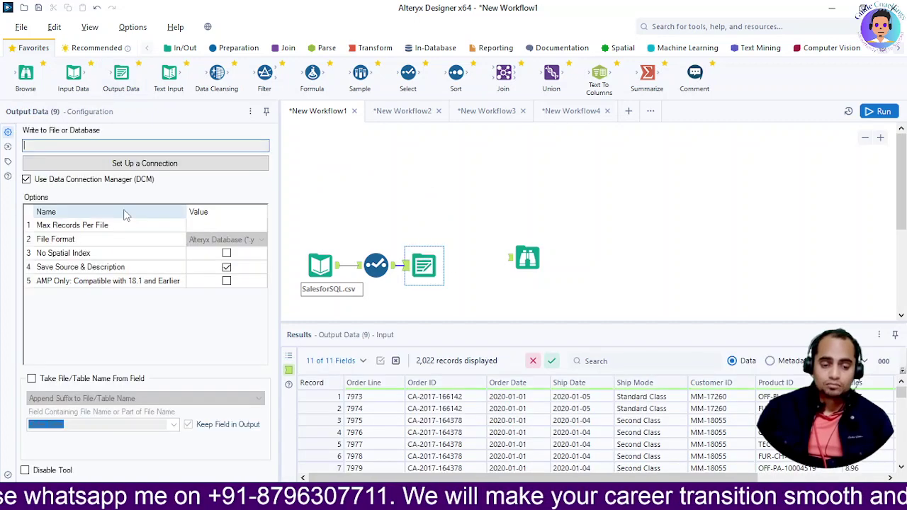
- Set the Output Data file to processedData.csv in Product Data, replacing the existing file
left_click(128, 169)
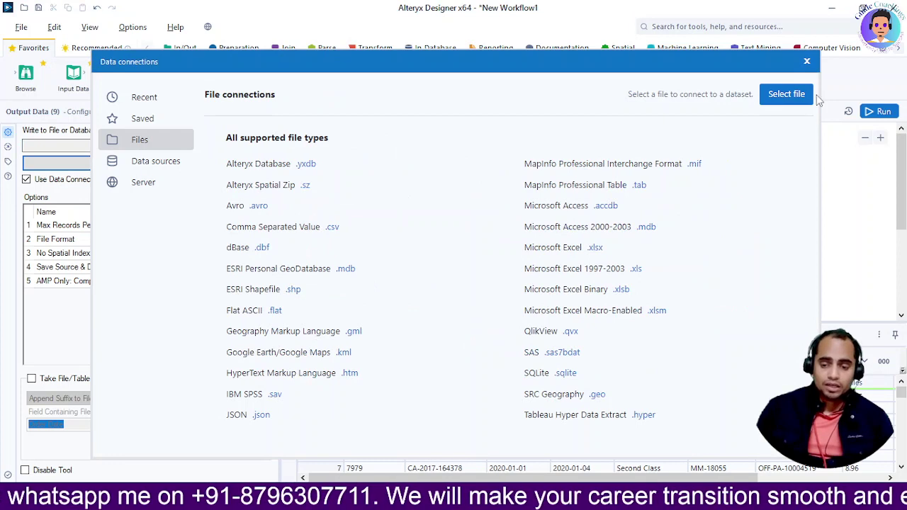
key("Escape")
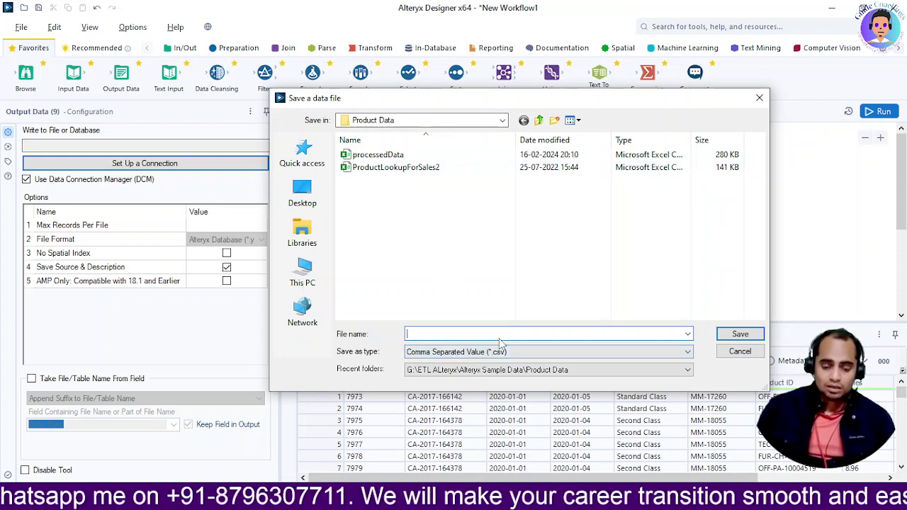
type("PRocessedDATA")
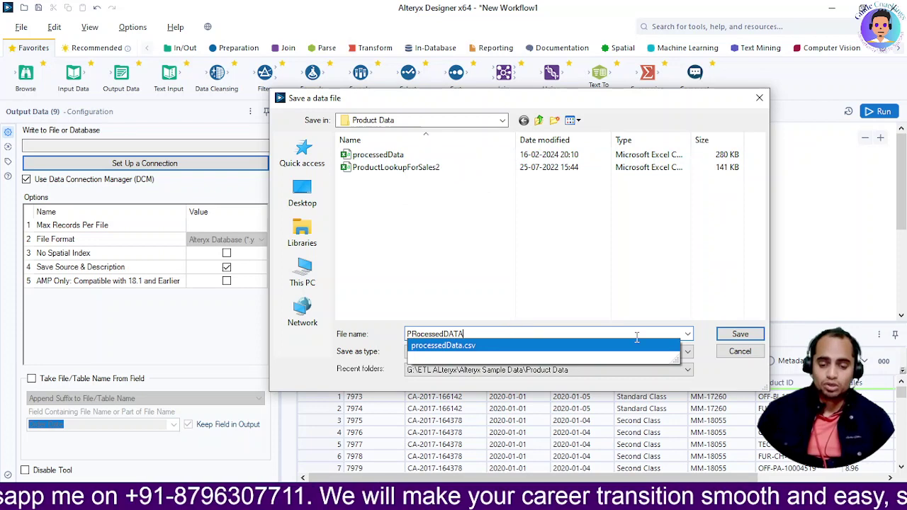
left_click(740, 334)
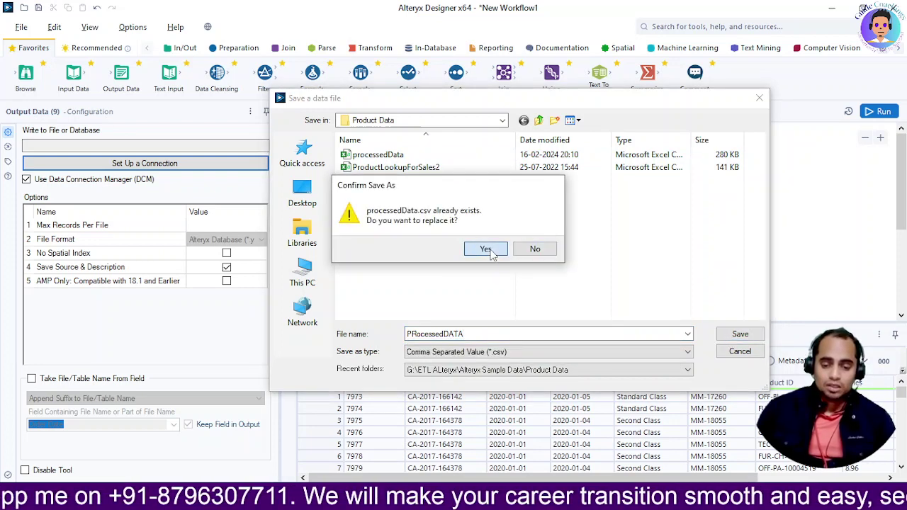
left_click(486, 249)
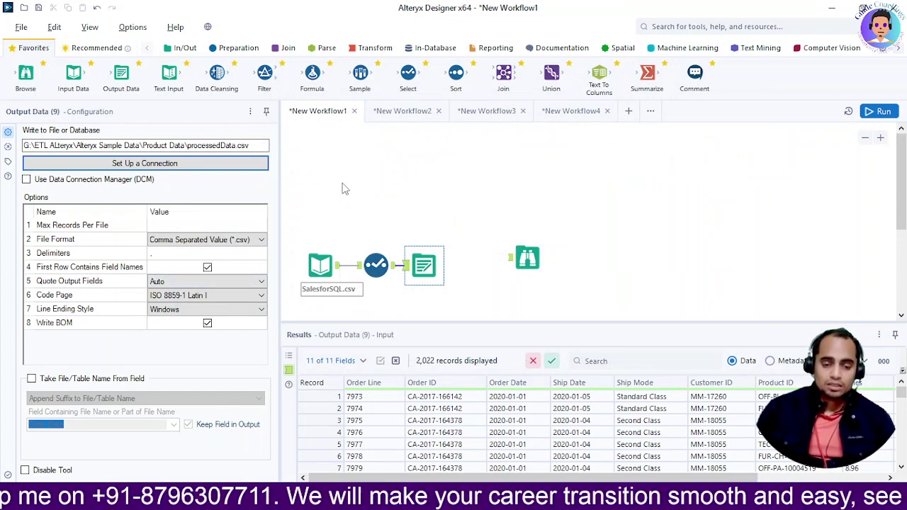
key("super+e")
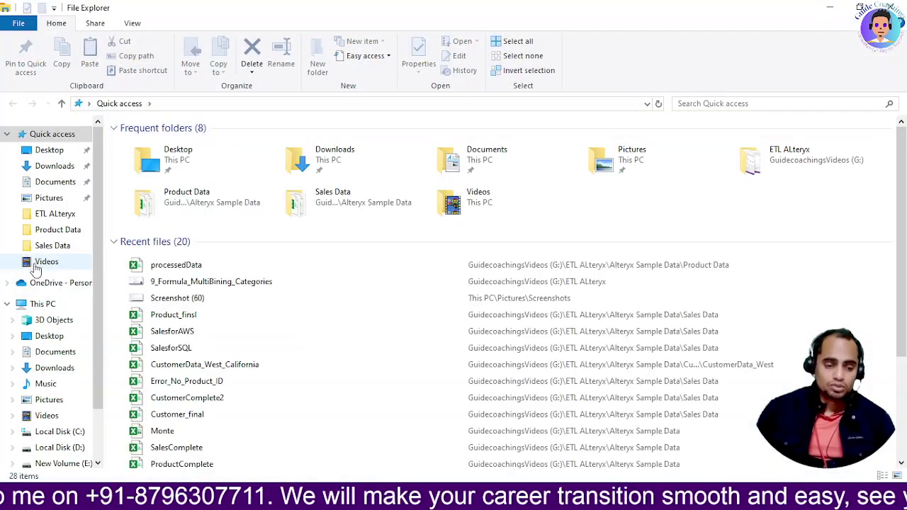
- Open processedData in Excel from ETL ALteryx > Alteryx Sample Data > Product Data
left_click(55, 213)
double_click(160, 163)
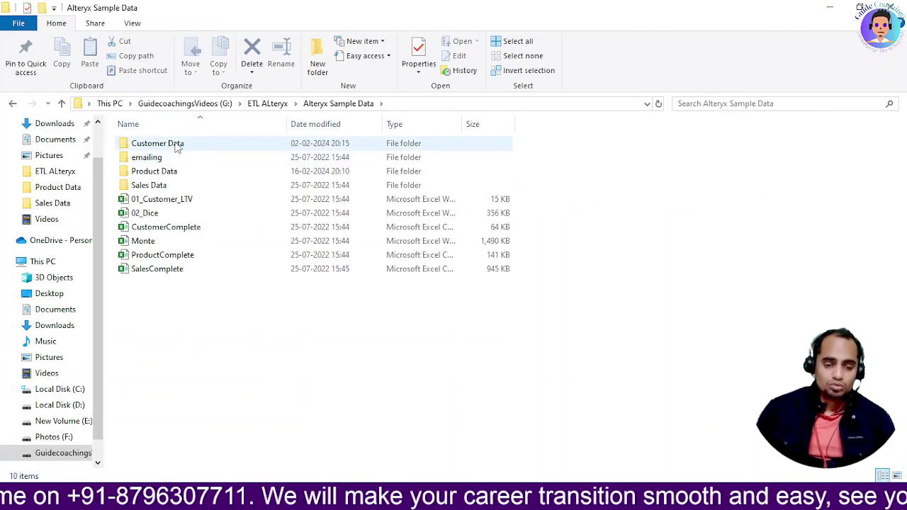
left_click(178, 177)
double_click(177, 177)
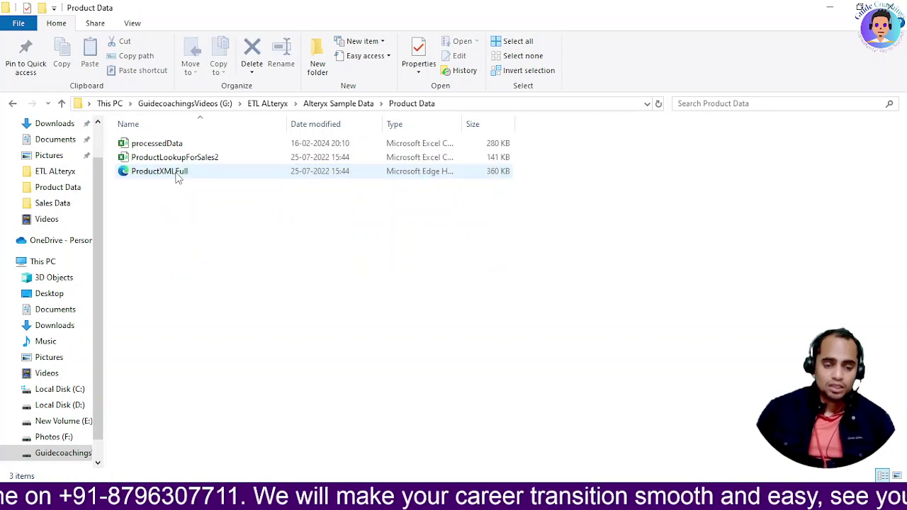
double_click(158, 144)
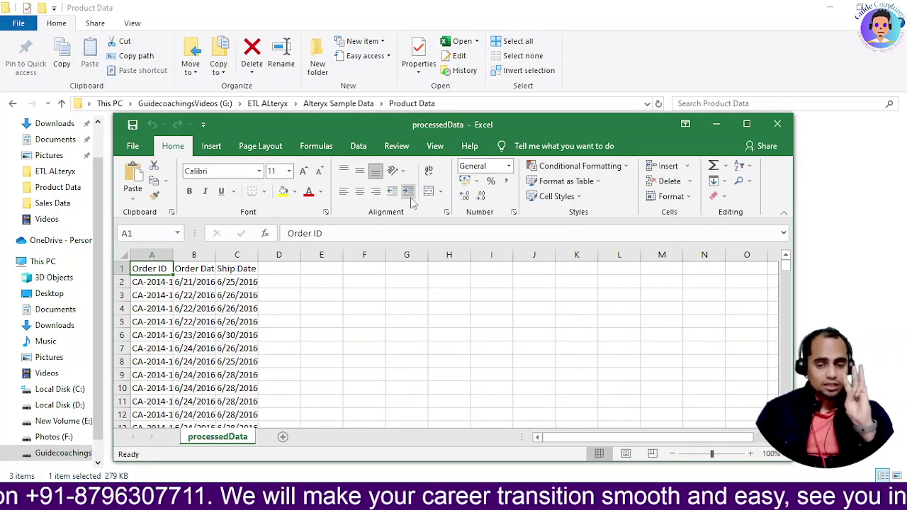
- Maximize Excel and widen columns A to C so order IDs and dates are readable
left_click(747, 125)
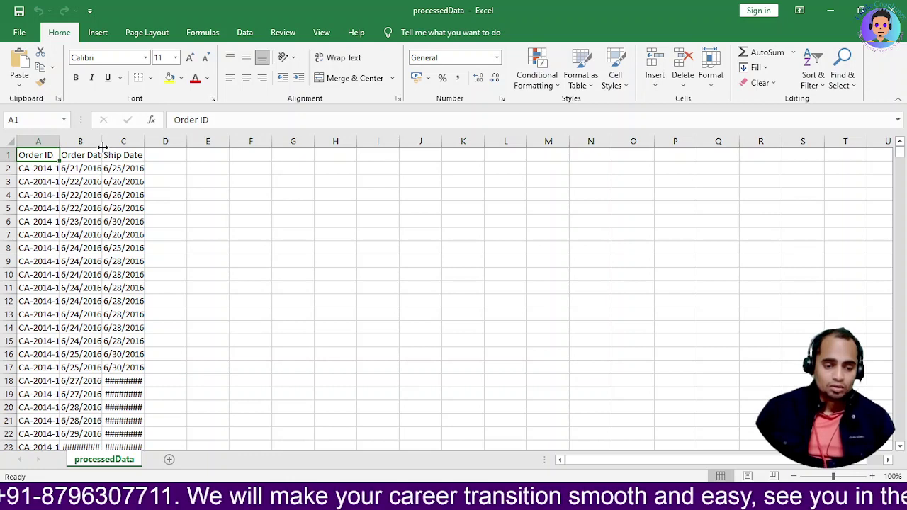
left_click_drag(103, 146, 205, 155)
left_click_drag(62, 145, 76, 146)
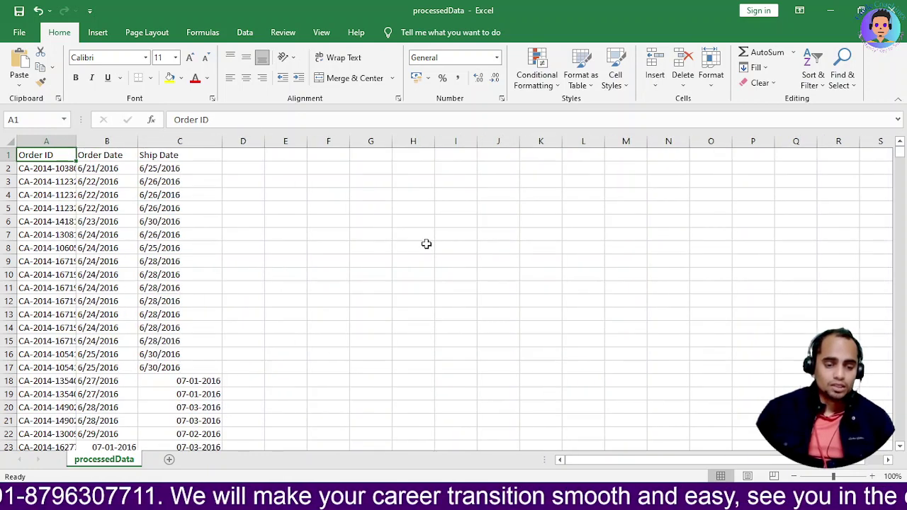
key("alt+Tab")
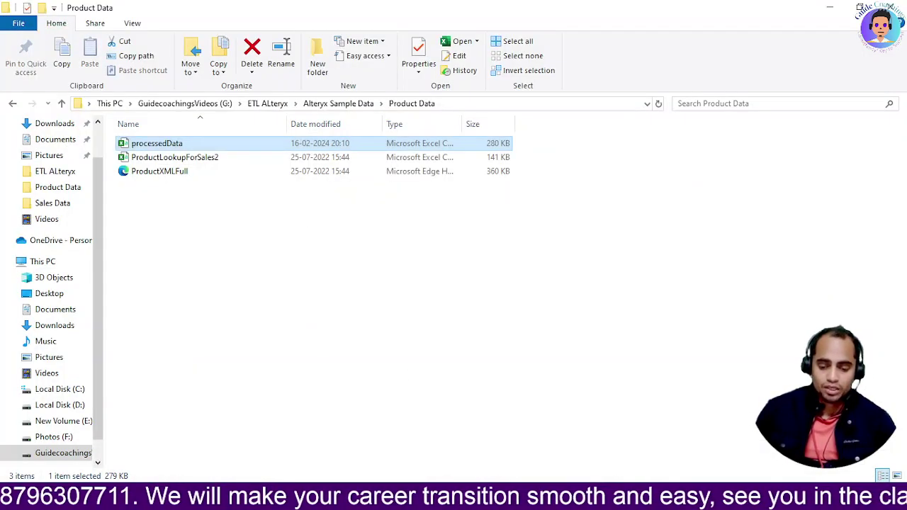
- Try the data connection manager, cancel it, and toggle the Output Data tool off and back on
key("alt+Tab")
key("alt+Tab")
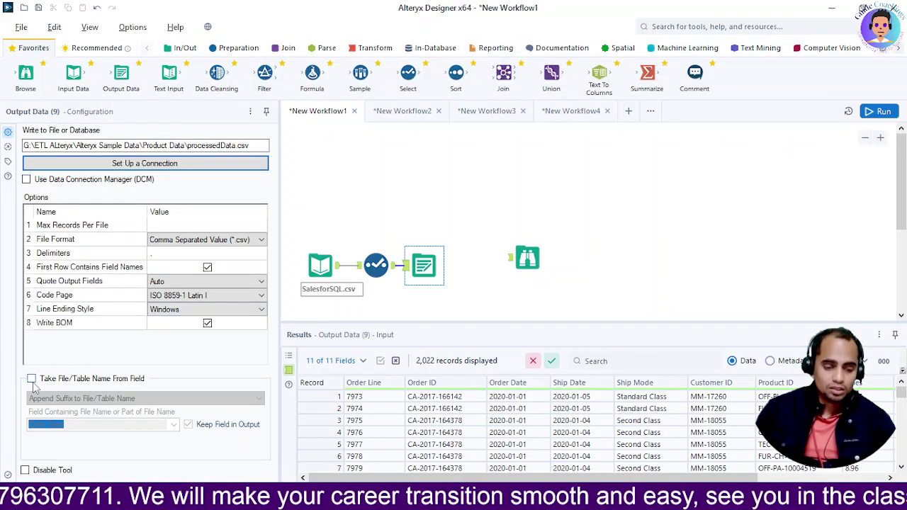
left_click(27, 180)
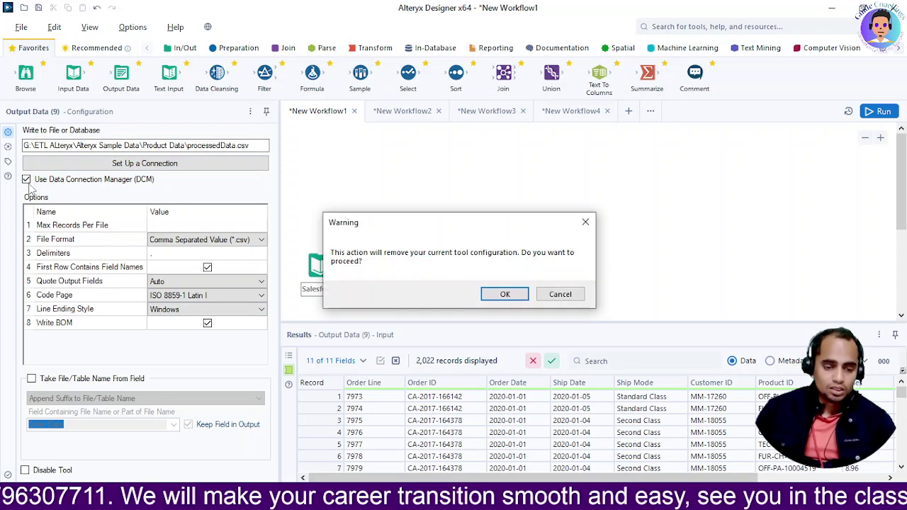
left_click(560, 295)
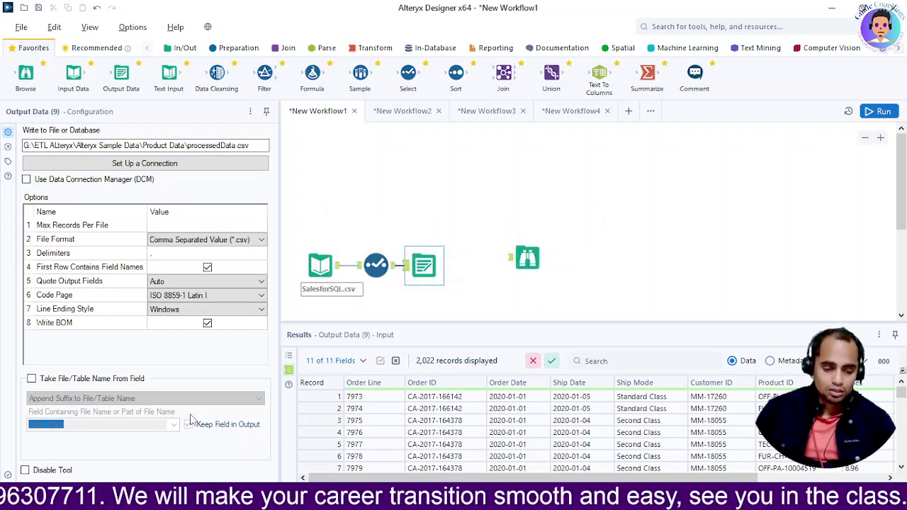
left_click(25, 471)
left_click(25, 471)
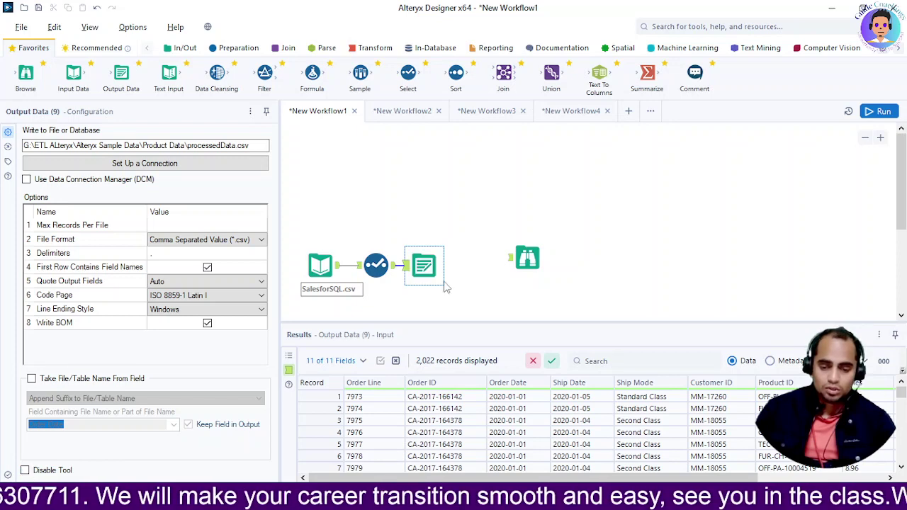
- Point Output Data at a new CSV named processedData1.csv in the Product Data folder
left_click(181, 172)
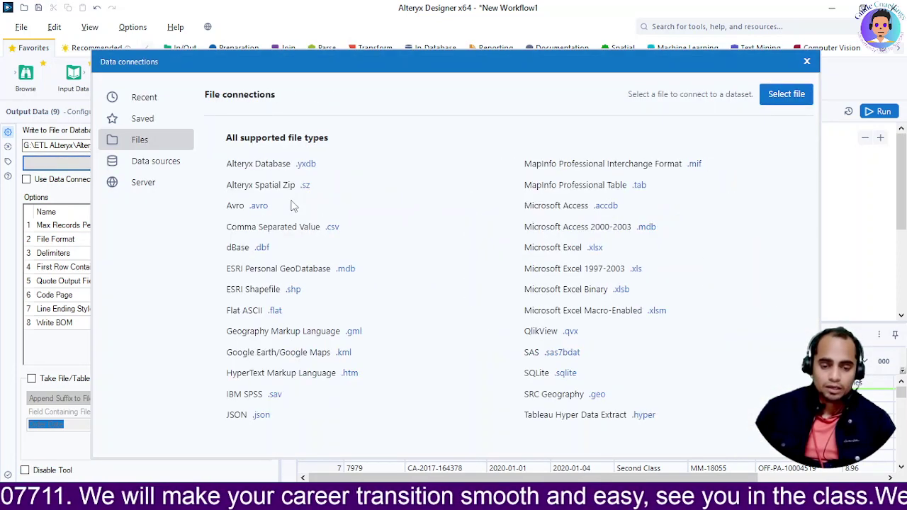
left_click(329, 229)
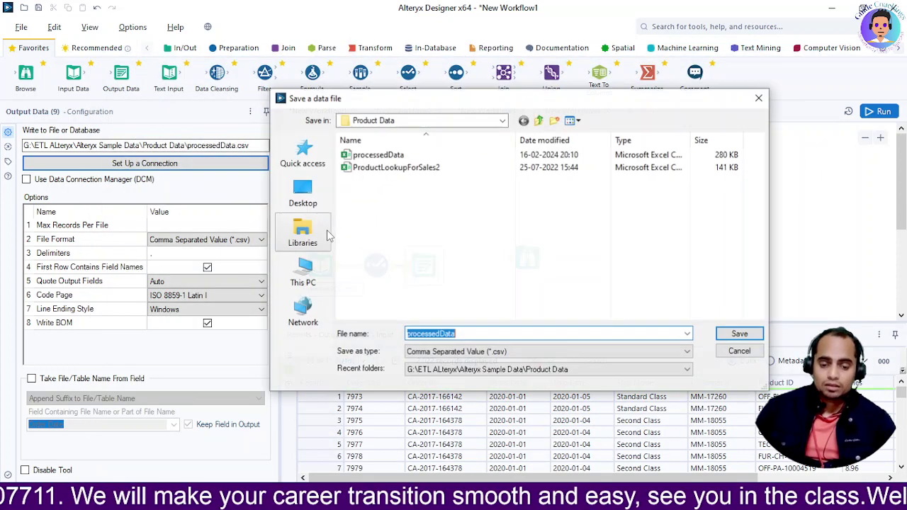
left_click(475, 334)
type("1")
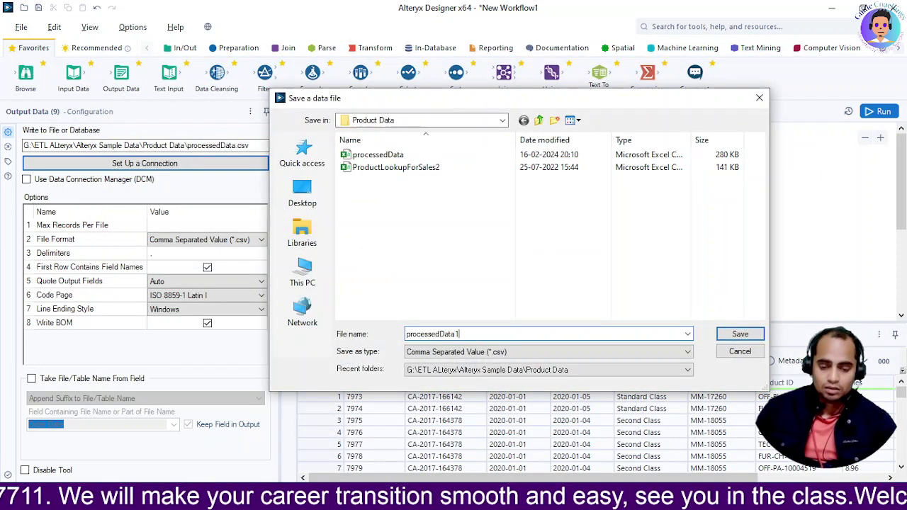
left_click(728, 337)
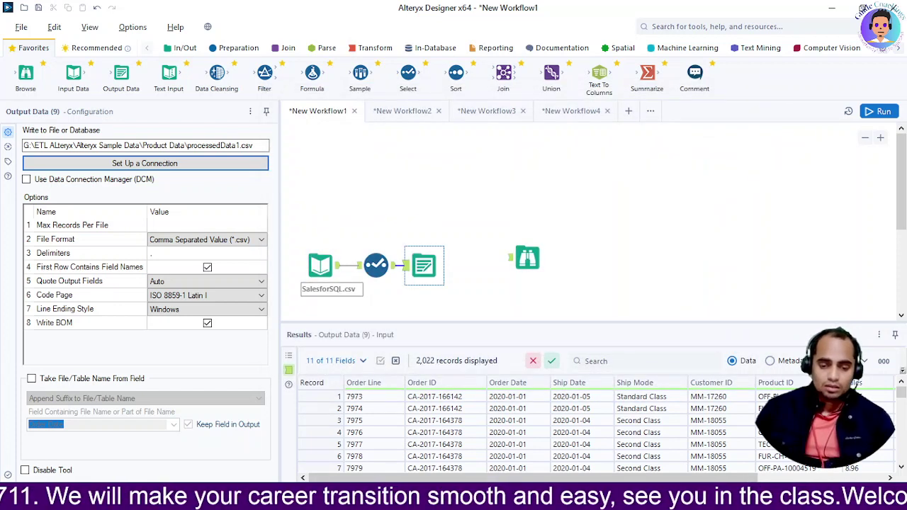
key("alt+Tab")
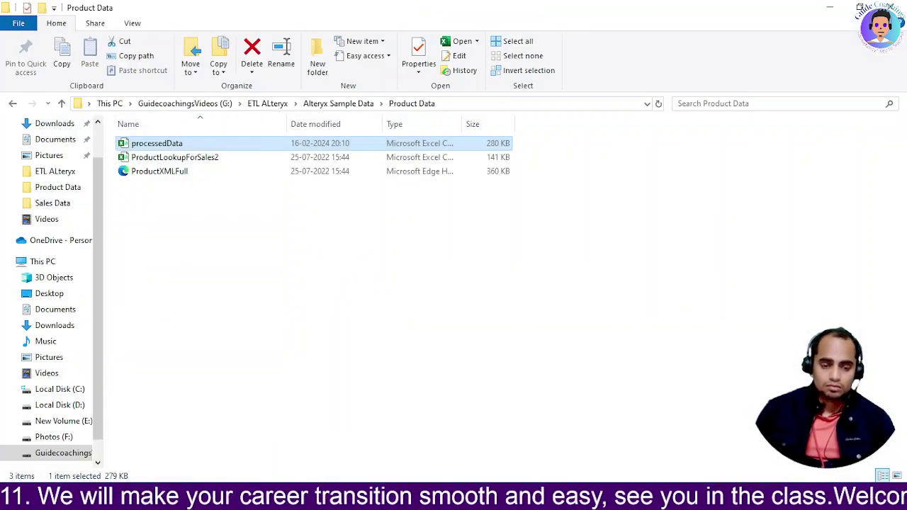
- Move up to the Alteryx Sample Data folder, then bring up the Google Slides presentation
left_click(61, 104)
key("alt+Tab")
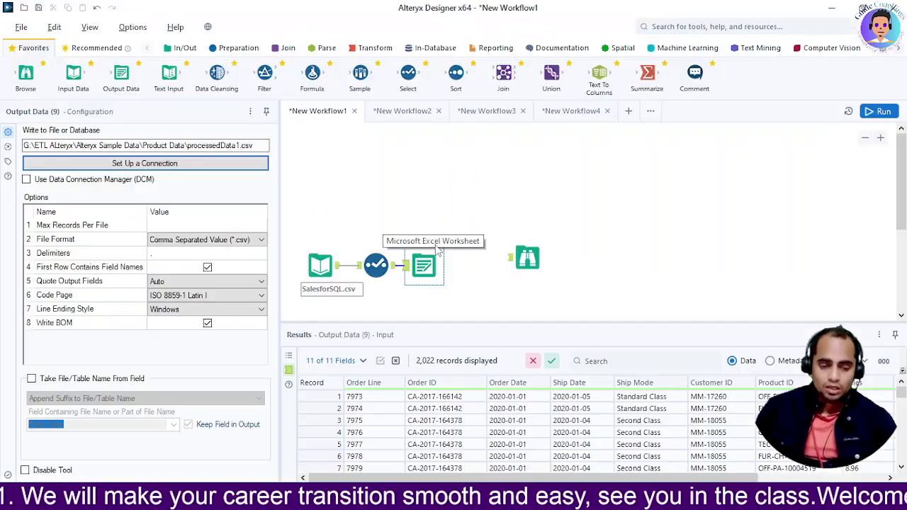
left_click(833, 14)
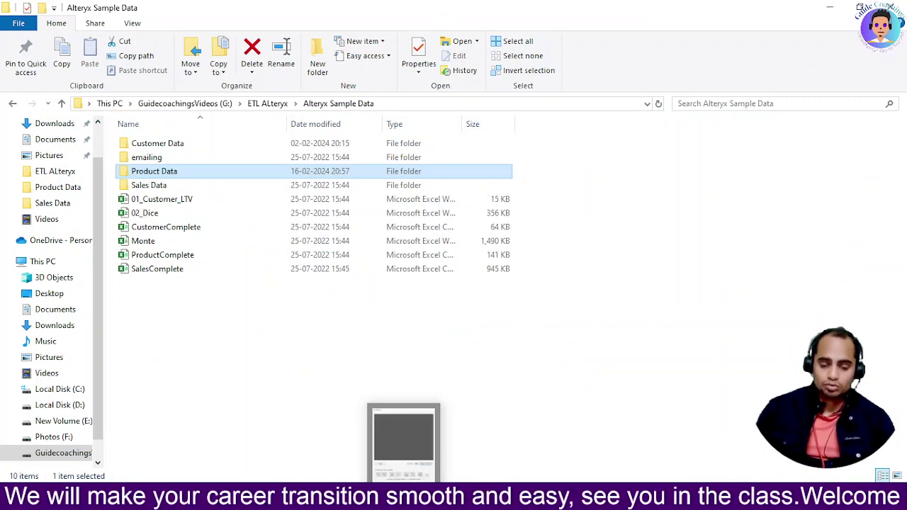
left_click(489, 500)
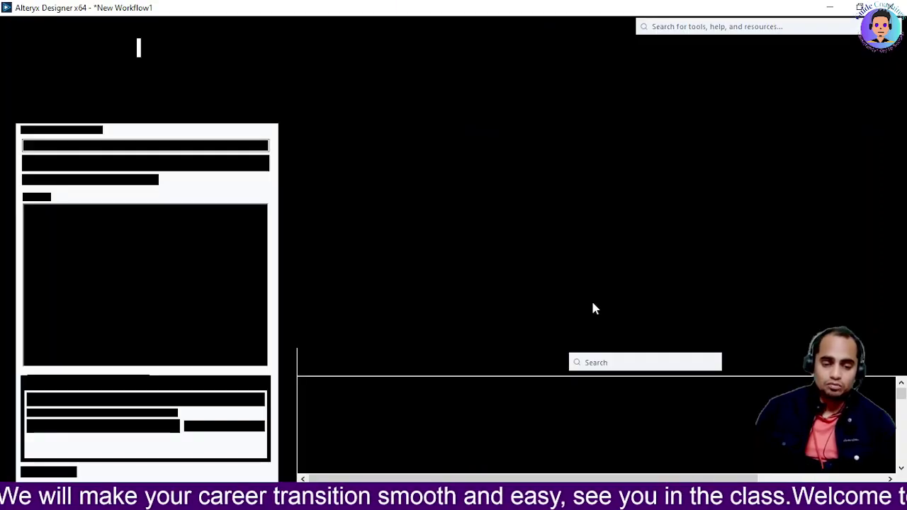
key("alt+Tab")
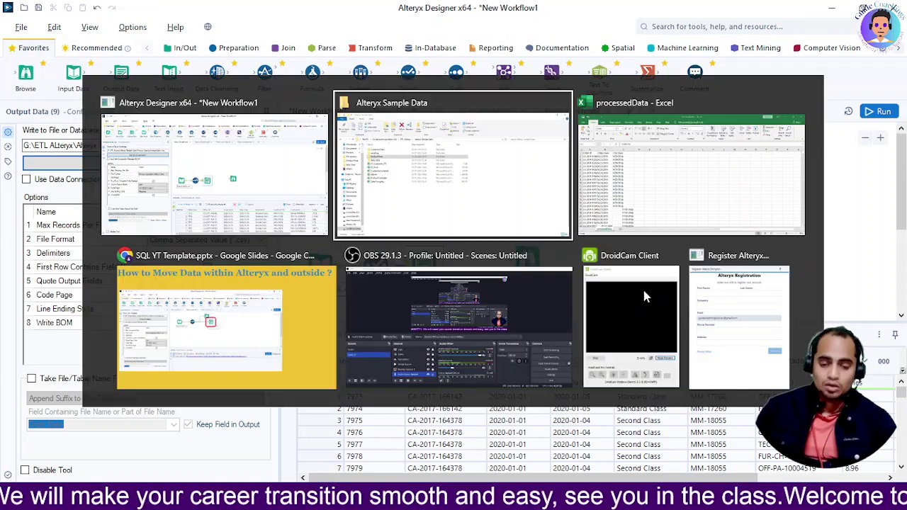
key("Tab")
key("Tab")
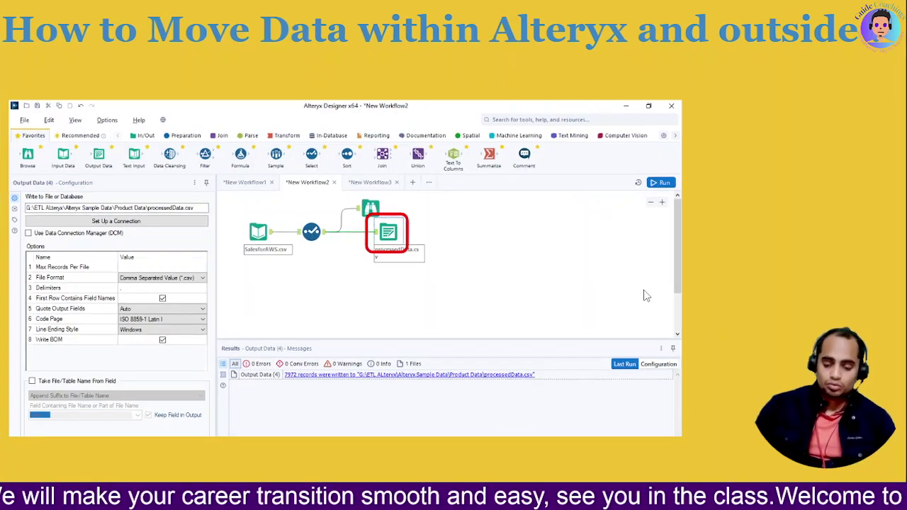